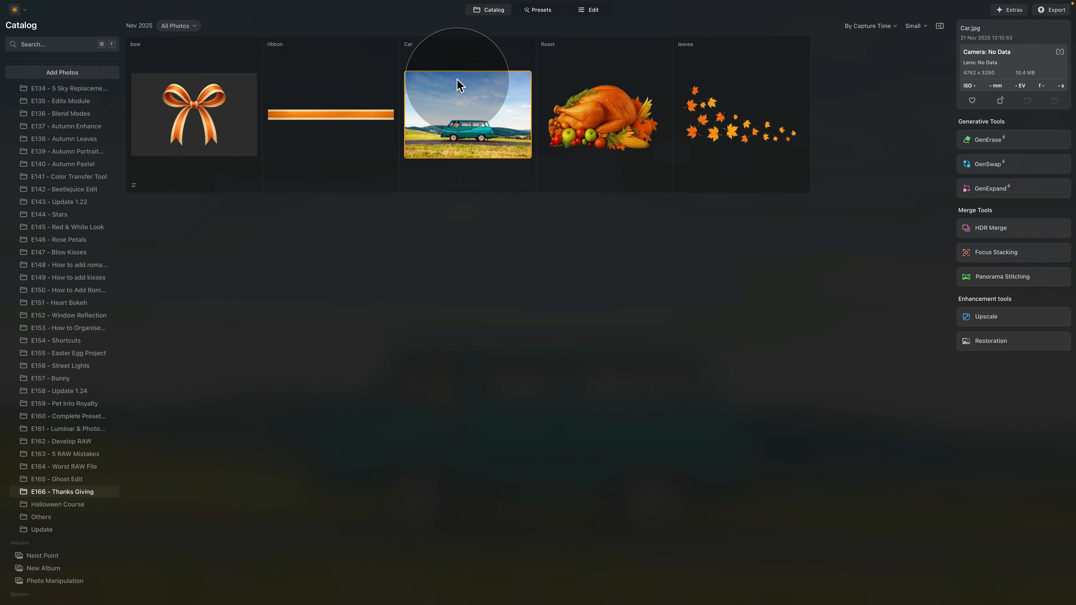
# Preview Car.jpg from the E166 - Thanks Giving folder and open it for editing
pyautogui.doubleClick(462, 115)
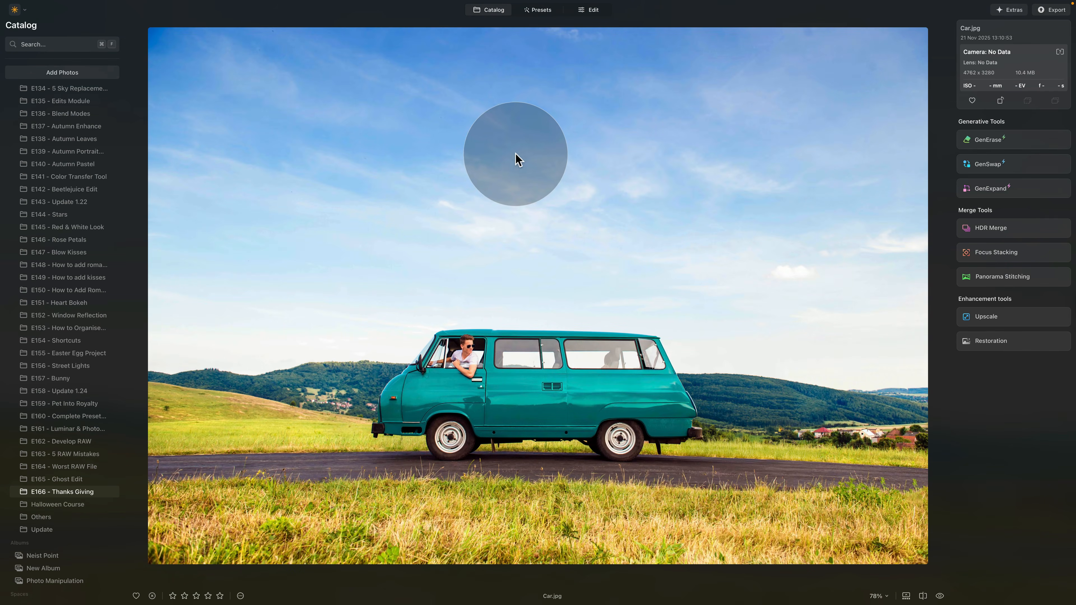
pyautogui.doubleClick(501, 447)
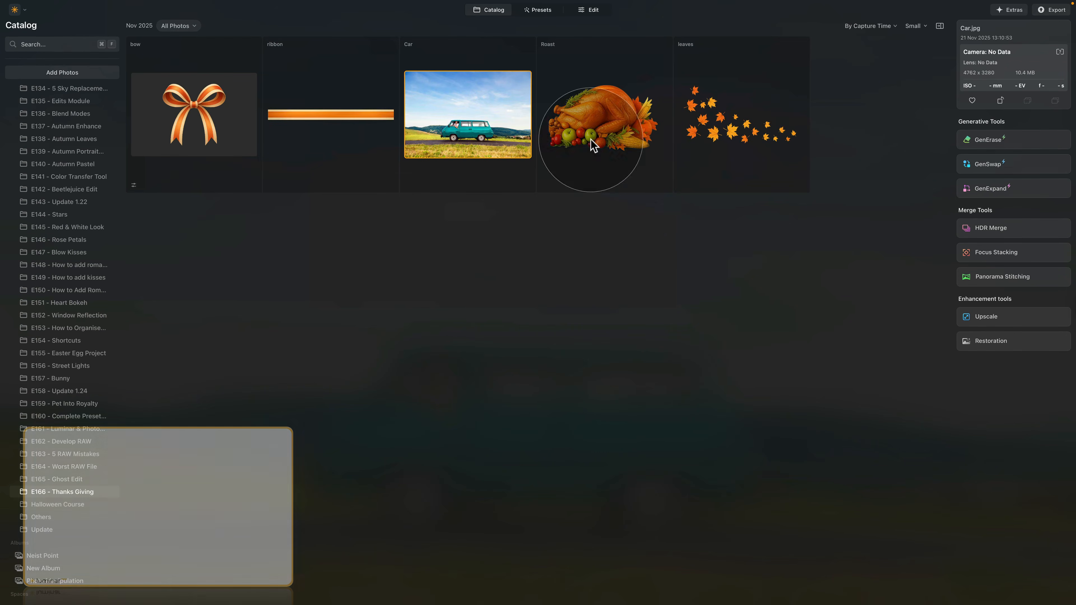
pyautogui.click(590, 12)
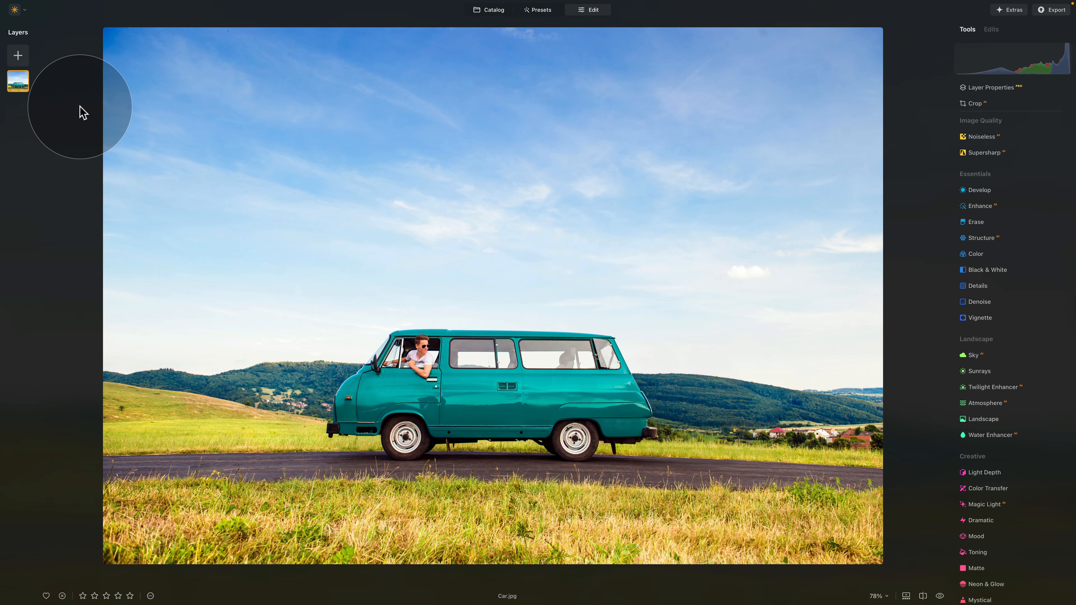
# Load Roast.png from the E166 - Thanks Giving folder in Luminar NEO - Academy into the layer images
pyautogui.click(18, 55)
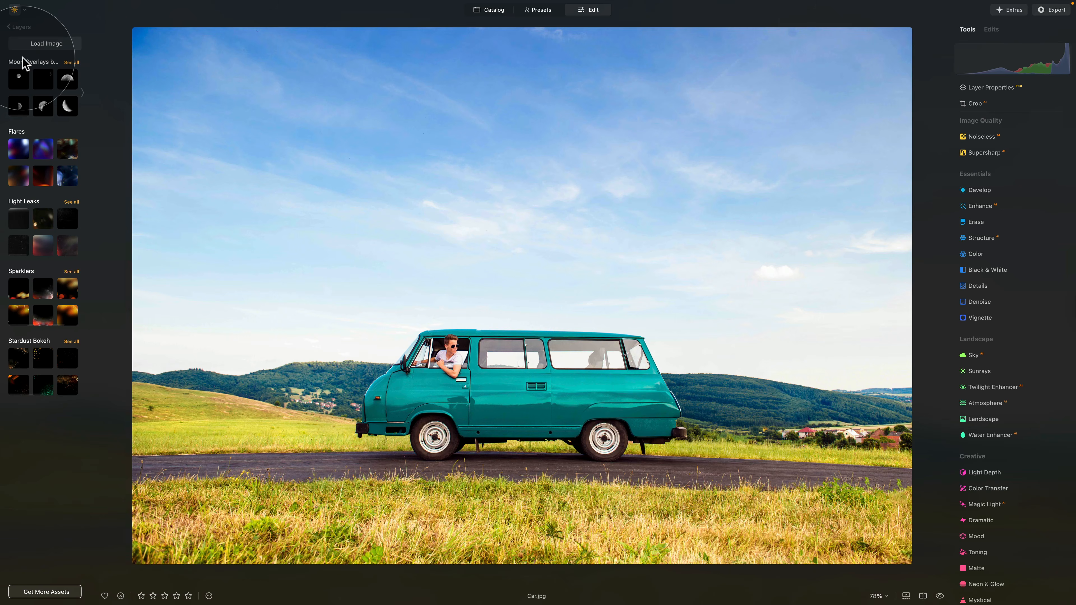
pyautogui.click(47, 43)
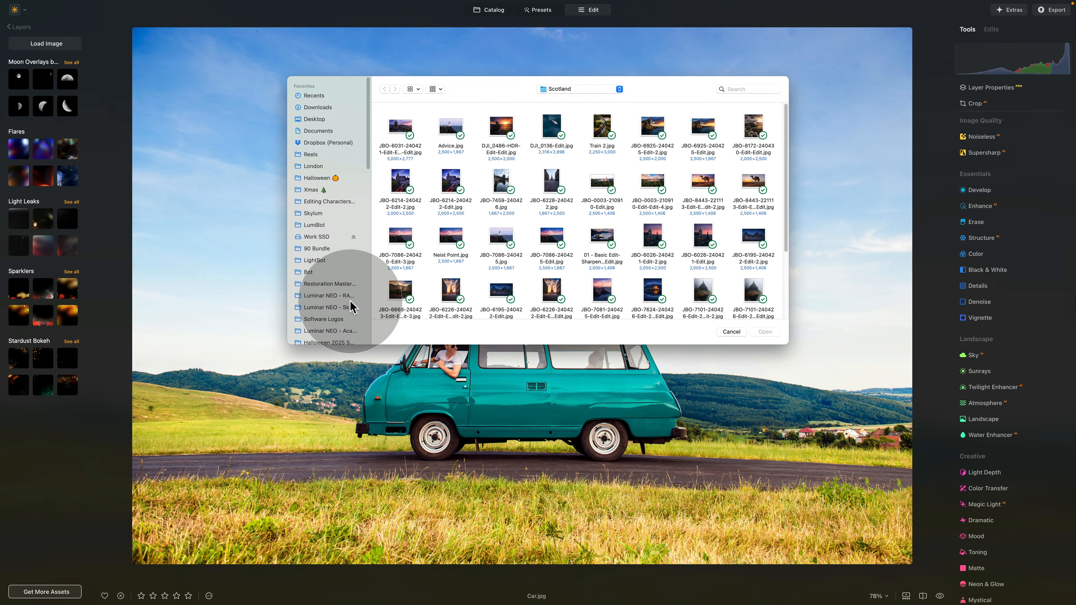
pyautogui.click(353, 331)
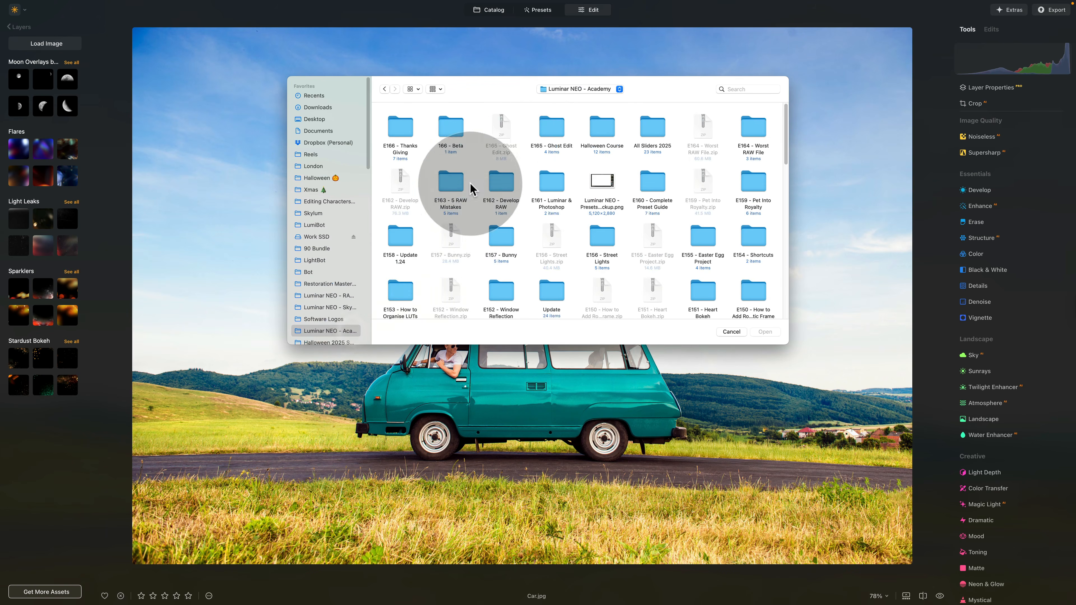
pyautogui.doubleClick(403, 129)
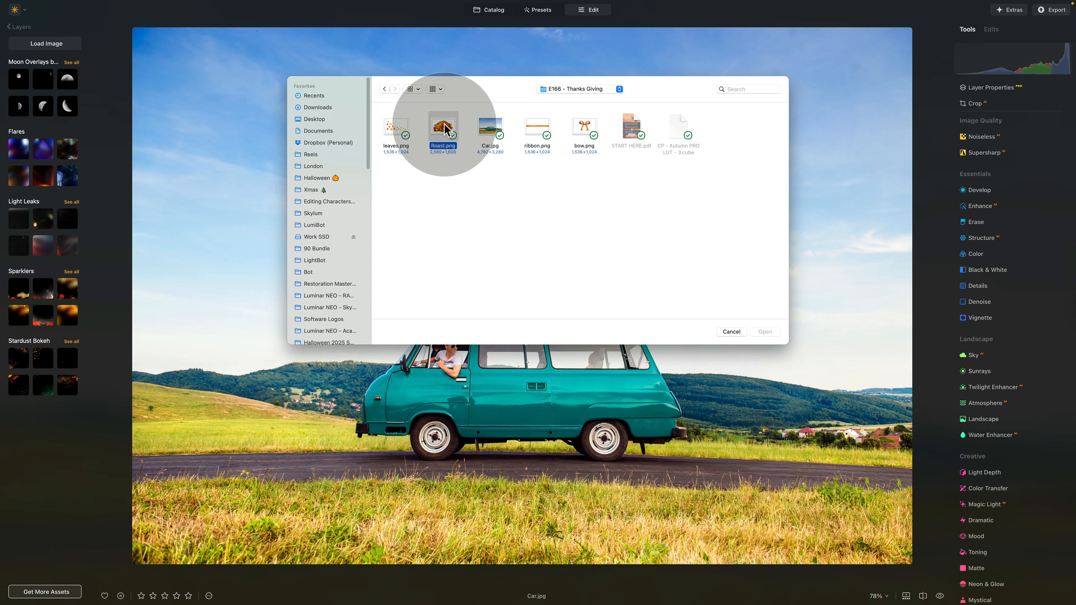
pyautogui.click(772, 334)
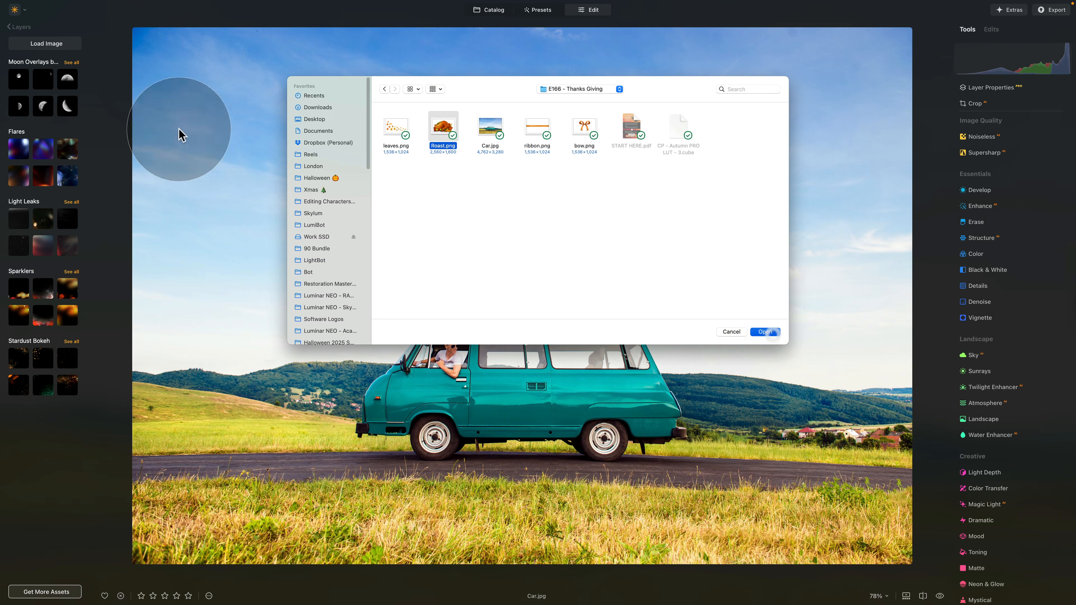
# Load leaves.png, ribbon.png and bow.png from the same folder into the layer images
pyautogui.click(56, 48)
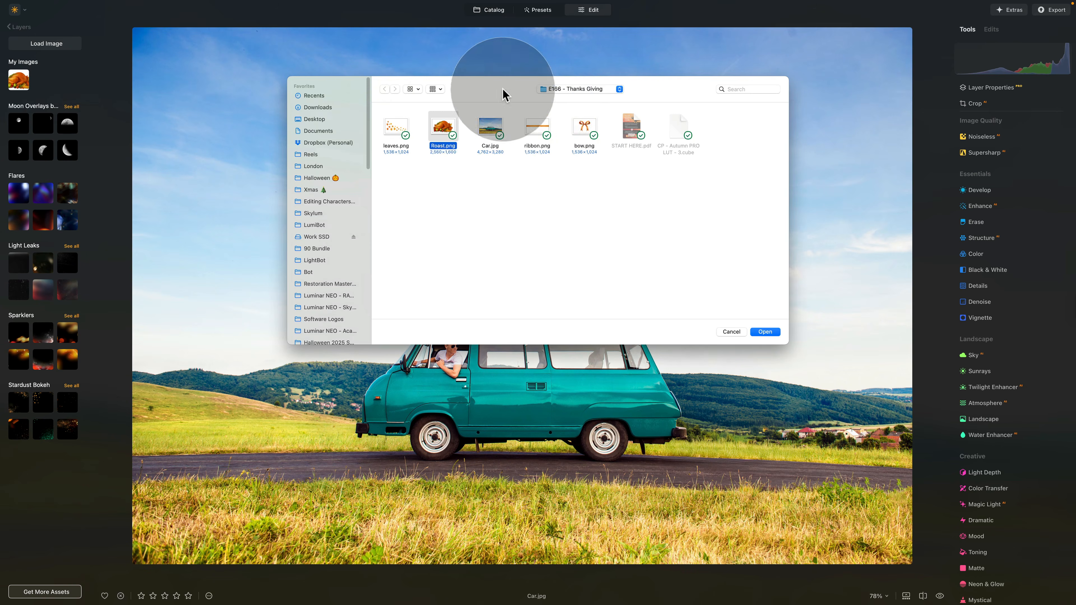
pyautogui.click(411, 135)
pyautogui.click(765, 332)
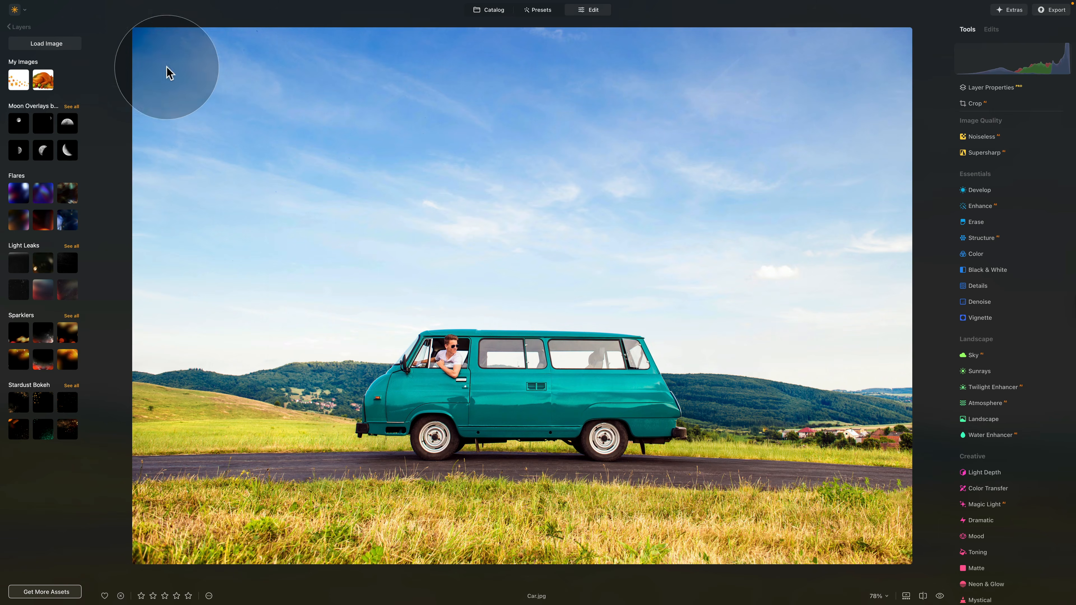
pyautogui.click(46, 43)
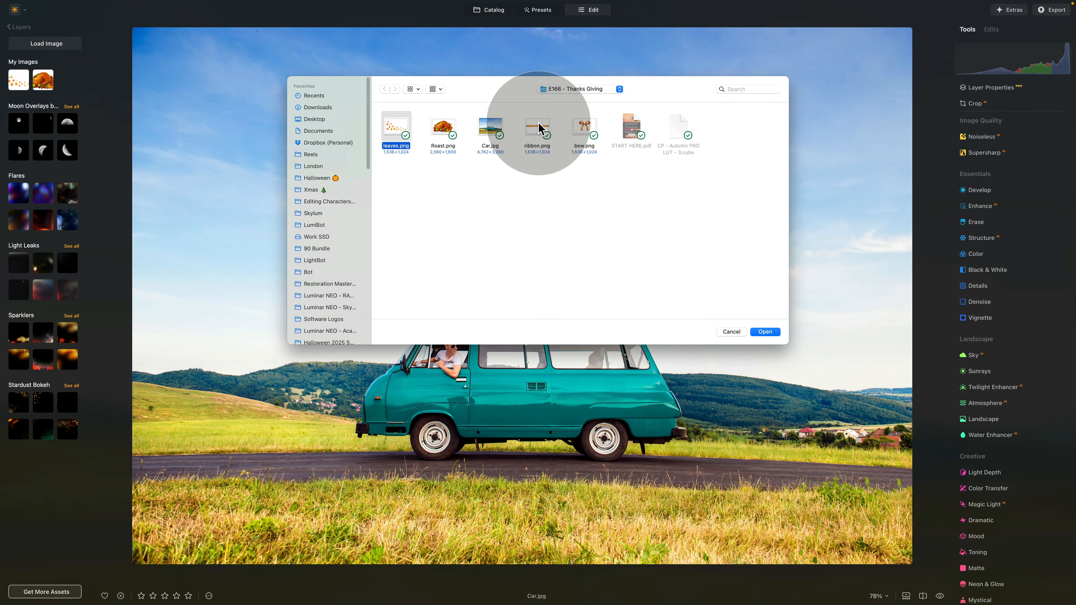
pyautogui.click(531, 146)
pyautogui.click(765, 332)
pyautogui.click(55, 45)
pyautogui.click(584, 127)
pyautogui.click(765, 332)
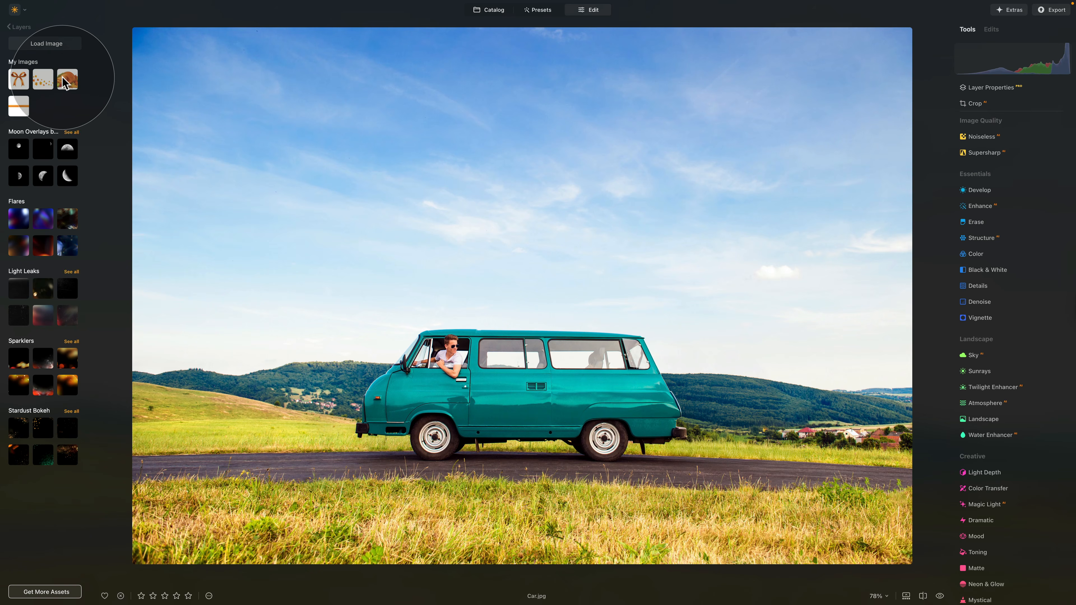
# Add the roast image as a layer over the van photo at opacity 50 with its image mapping set to Fit
pyautogui.moveTo(66, 82); pyautogui.dragTo(254, 125)
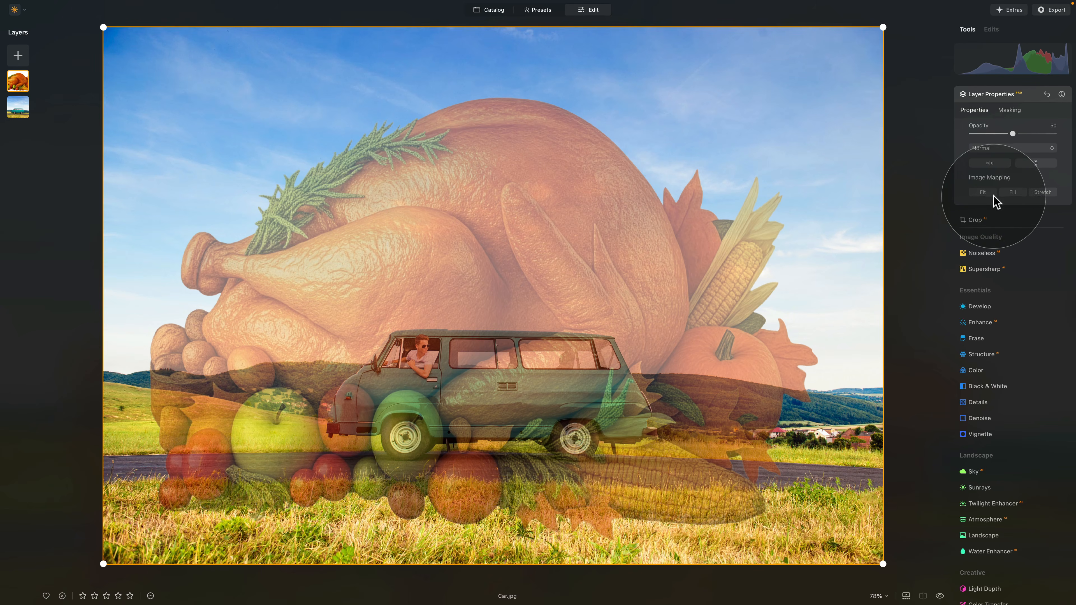
pyautogui.click(981, 192)
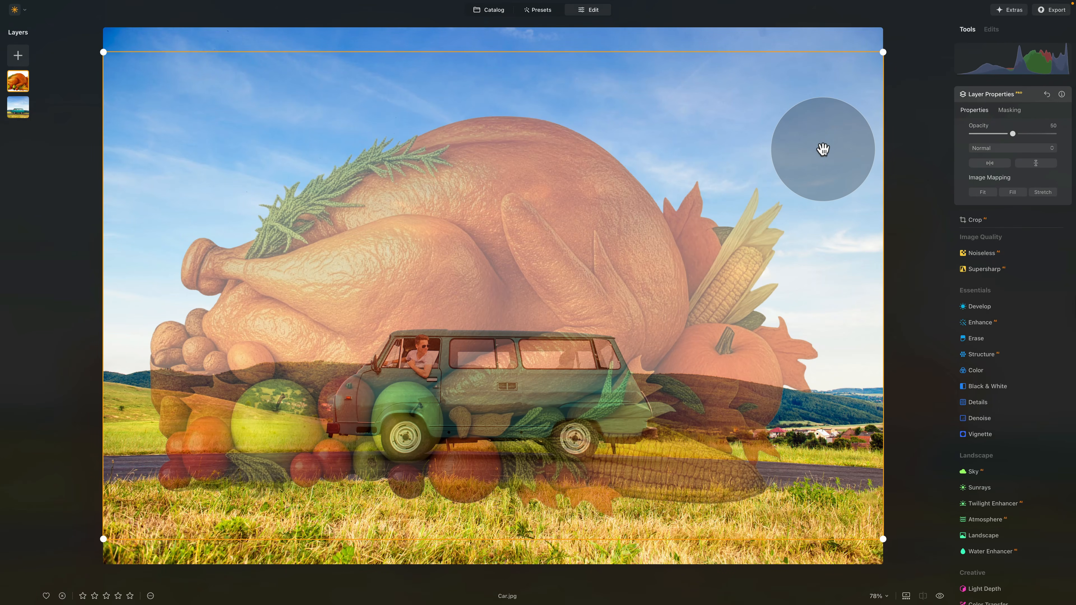
# Scale the roast layer down to nearly the length of the van's roof and place it on the roof
pyautogui.moveTo(881, 51); pyautogui.dragTo(364, 377)
pyautogui.moveTo(325, 445); pyautogui.dragTo(561, 261)
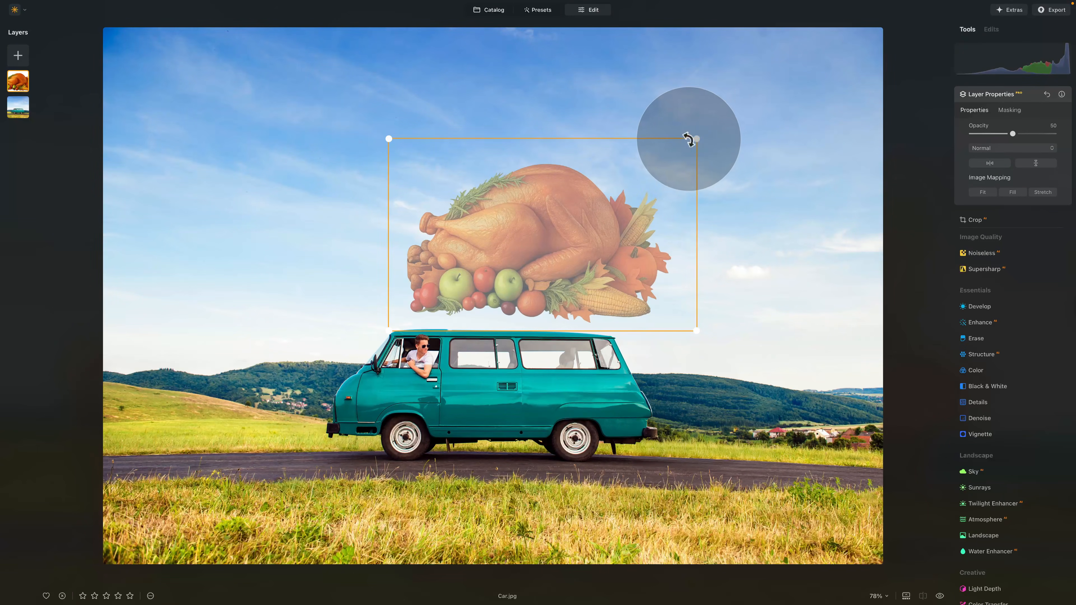
pyautogui.moveTo(697, 138); pyautogui.dragTo(598, 204)
pyautogui.moveTo(557, 259); pyautogui.dragTo(555, 273)
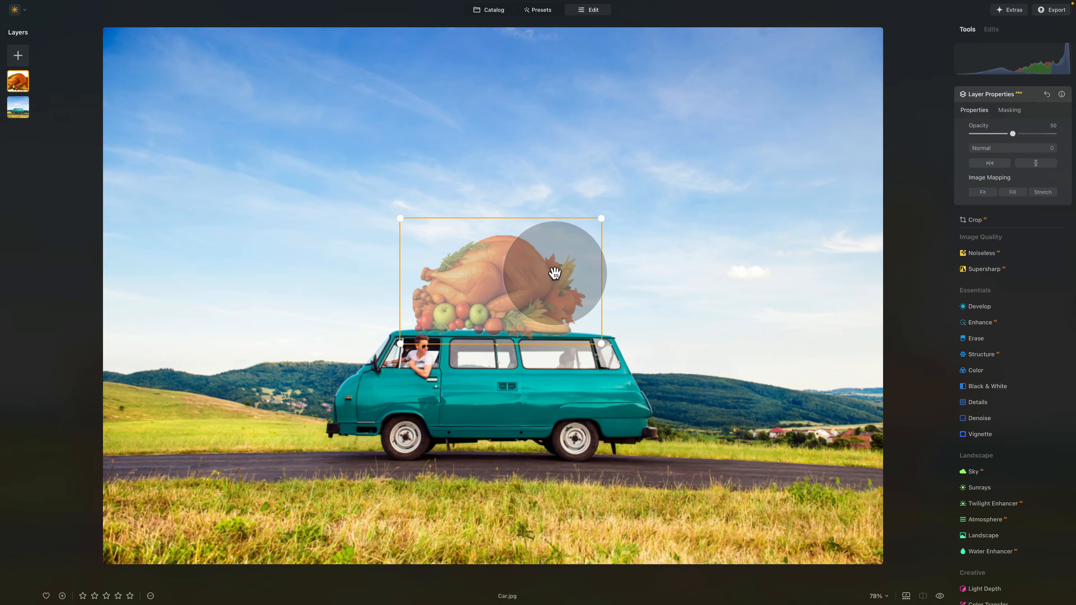
pyautogui.moveTo(601, 216); pyautogui.dragTo(624, 199)
pyautogui.moveTo(584, 250); pyautogui.dragTo(584, 266)
pyautogui.moveTo(665, 273); pyautogui.dragTo(664, 277)
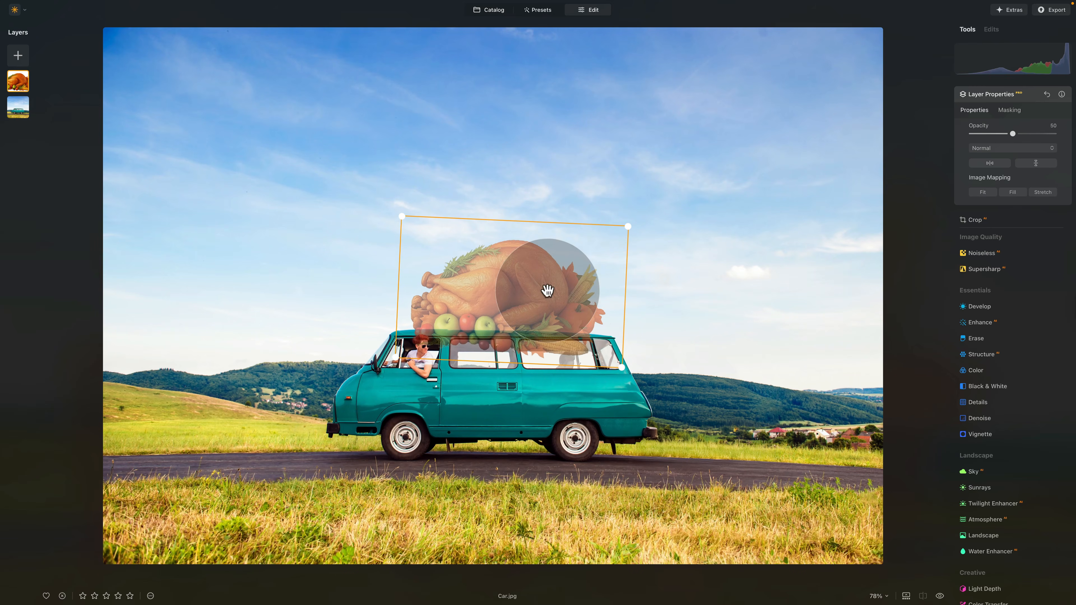
# Fine-tune the roast's position and slight clockwise tilt so it follows the roofline, with its base overlapping the tops of the windows
pyautogui.moveTo(540, 284); pyautogui.dragTo(538, 284)
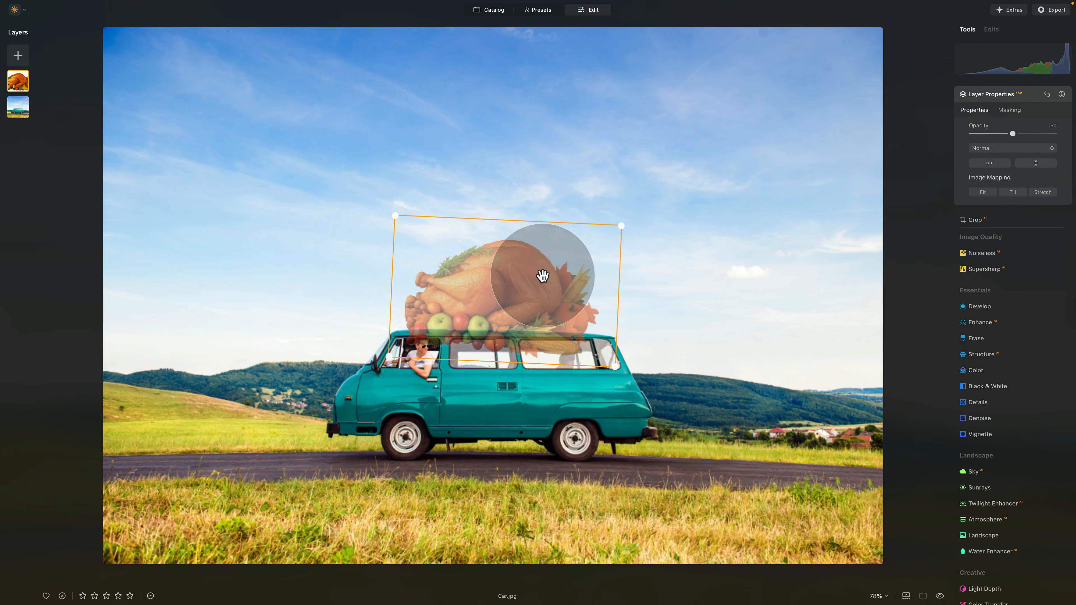
pyautogui.moveTo(523, 276)
pyautogui.mouseDown()
pyautogui.moveTo(516, 250)
pyautogui.moveTo(524, 261)
pyautogui.mouseUp()
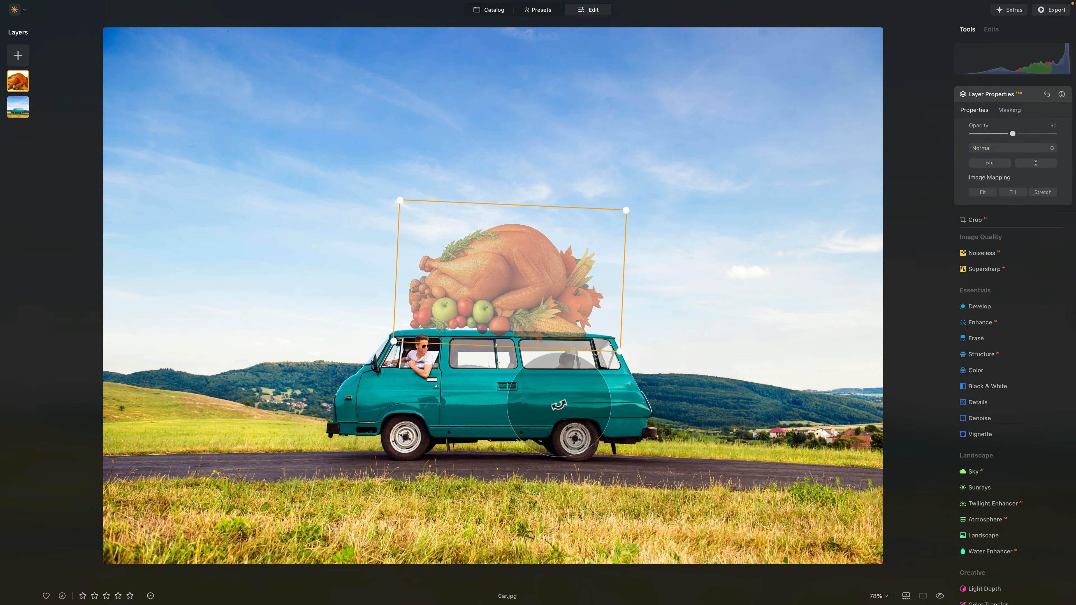
pyautogui.moveTo(547, 276); pyautogui.dragTo(546, 291)
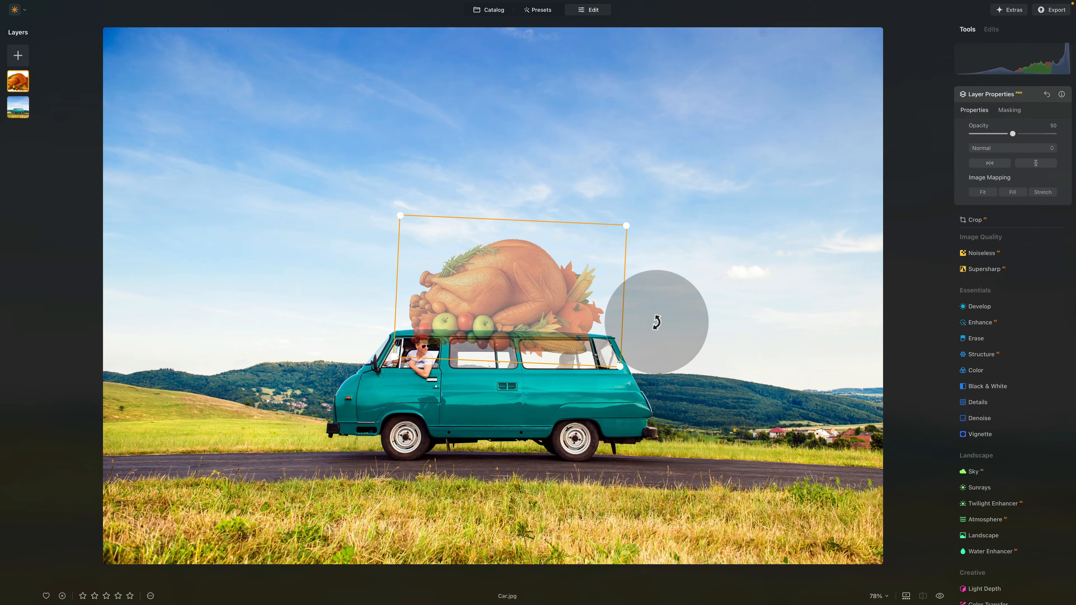
pyautogui.moveTo(681, 332); pyautogui.dragTo(682, 326)
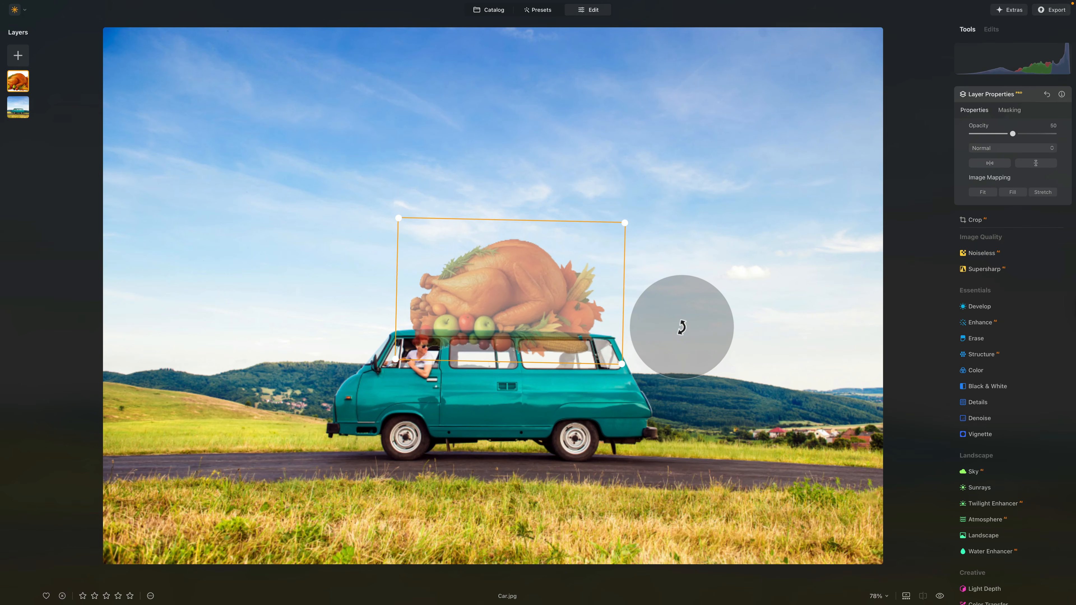
pyautogui.moveTo(435, 260); pyautogui.dragTo(435, 262)
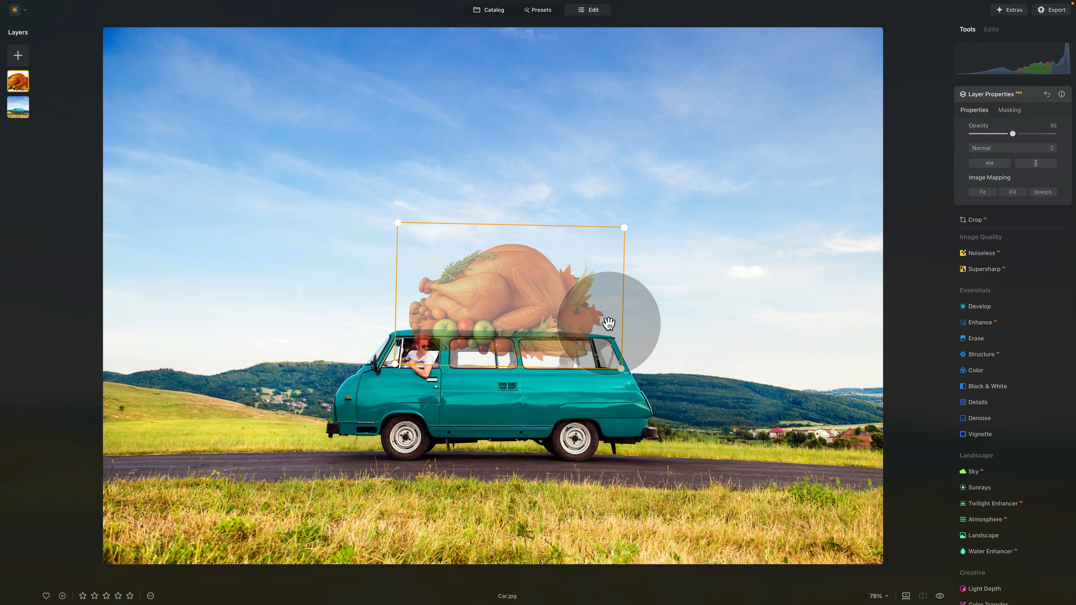
pyautogui.moveTo(529, 276); pyautogui.dragTo(529, 273)
pyautogui.moveTo(674, 278); pyautogui.dragTo(674, 282)
pyautogui.moveTo(485, 266); pyautogui.dragTo(522, 276)
pyautogui.moveTo(704, 315); pyautogui.dragTo(702, 311)
pyautogui.moveTo(516, 289); pyautogui.dragTo(517, 291)
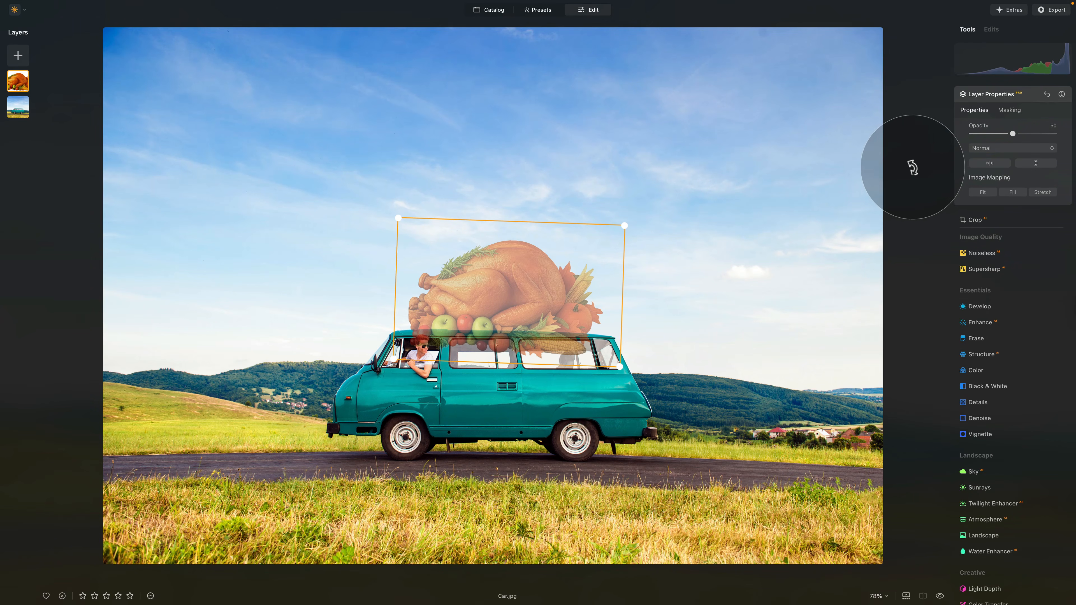
# Preview the roast layer at opacity 100 and return it to 50
pyautogui.moveTo(1013, 133); pyautogui.dragTo(1053, 134)
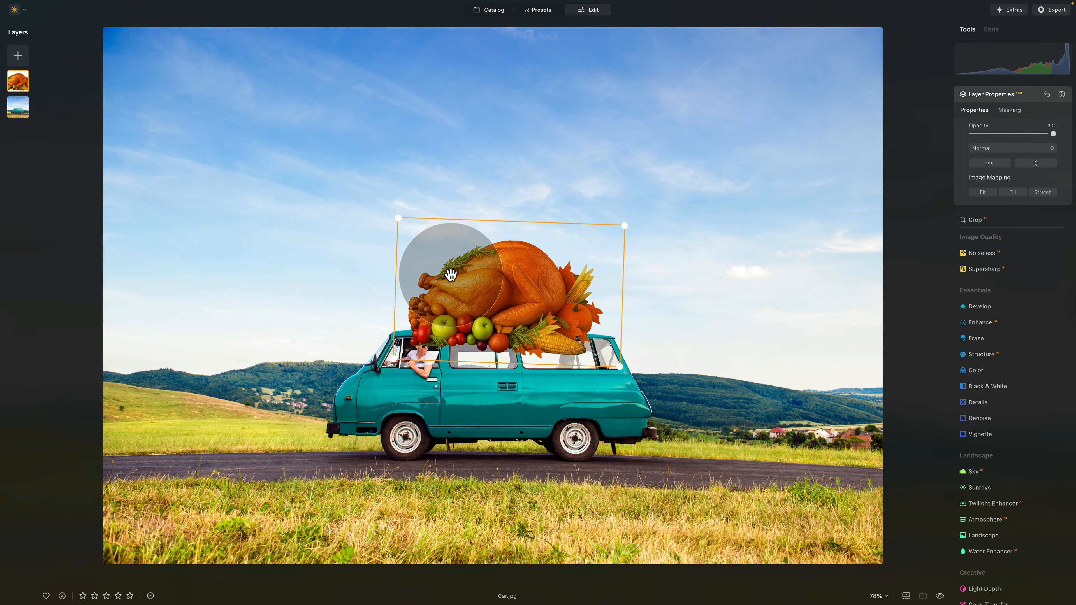
pyautogui.moveTo(1011, 135)
pyautogui.mouseDown()
pyautogui.moveTo(1001, 136)
pyautogui.moveTo(1011, 134)
pyautogui.mouseUp()
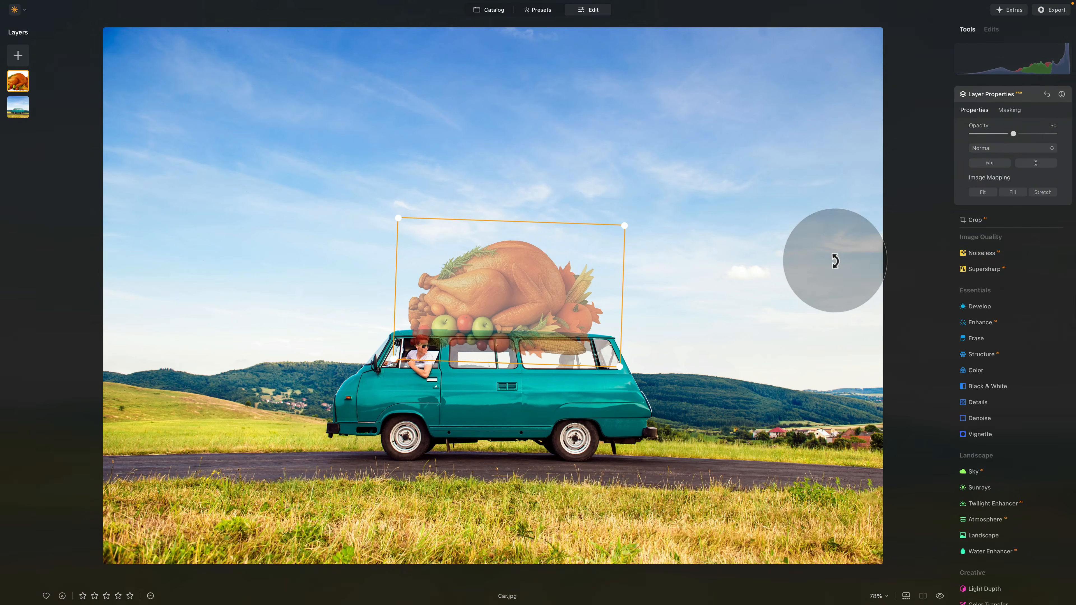
# Start a brush mask on the roast layer in Erase mode, with the van's roof in close view
pyautogui.click(1013, 111)
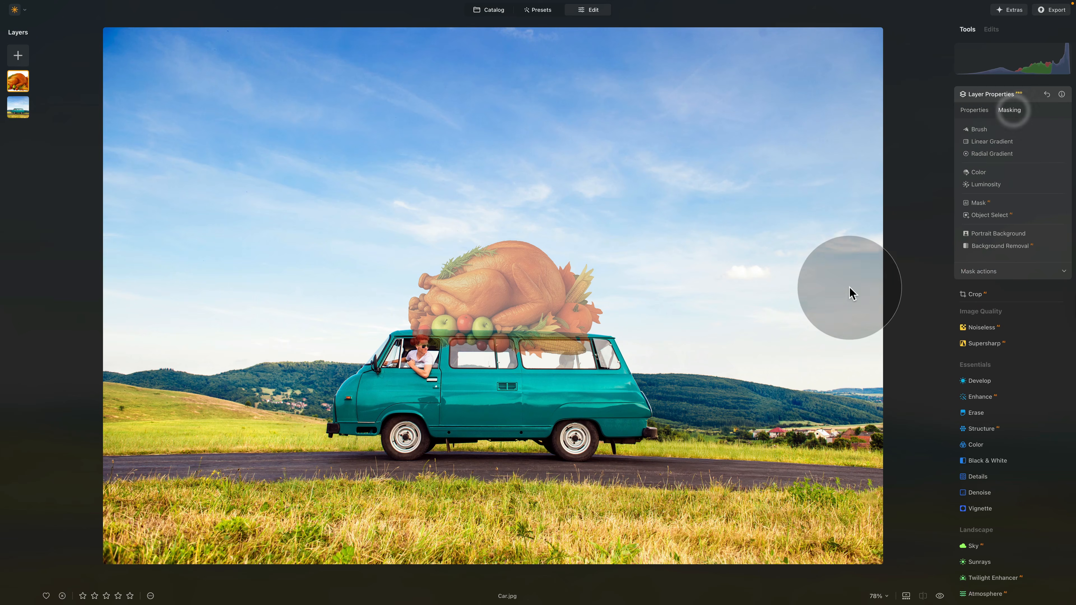
pyautogui.click(987, 128)
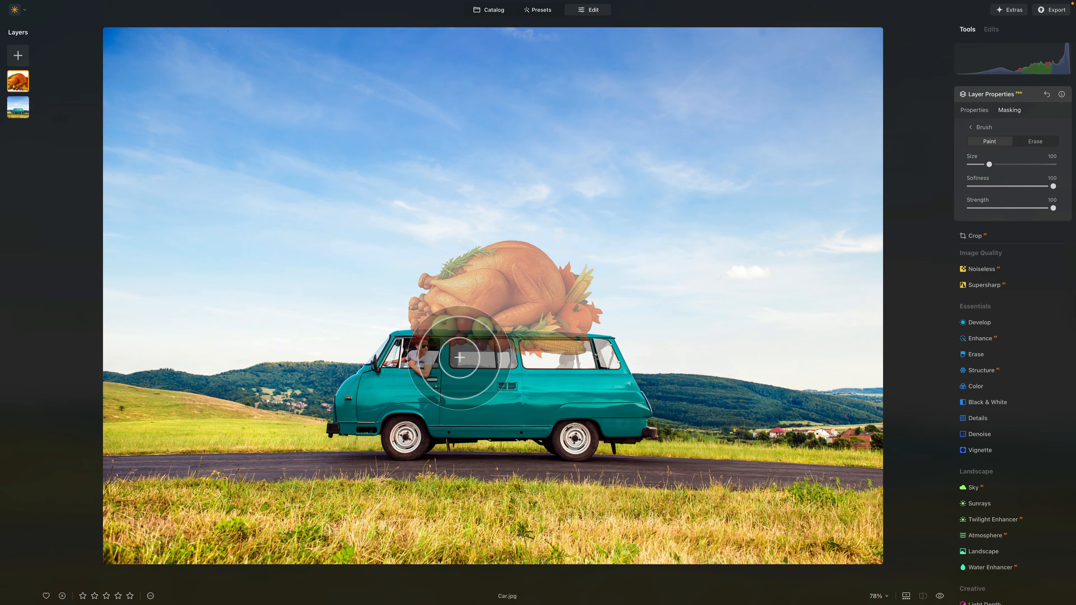
pyautogui.click(1033, 141)
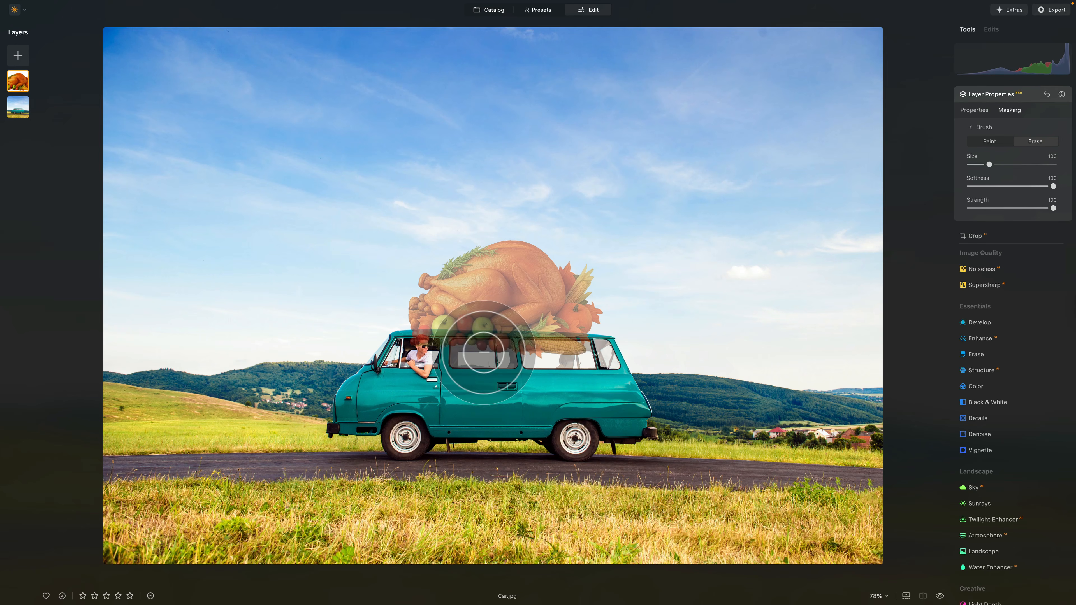
pyautogui.press('super+plus')
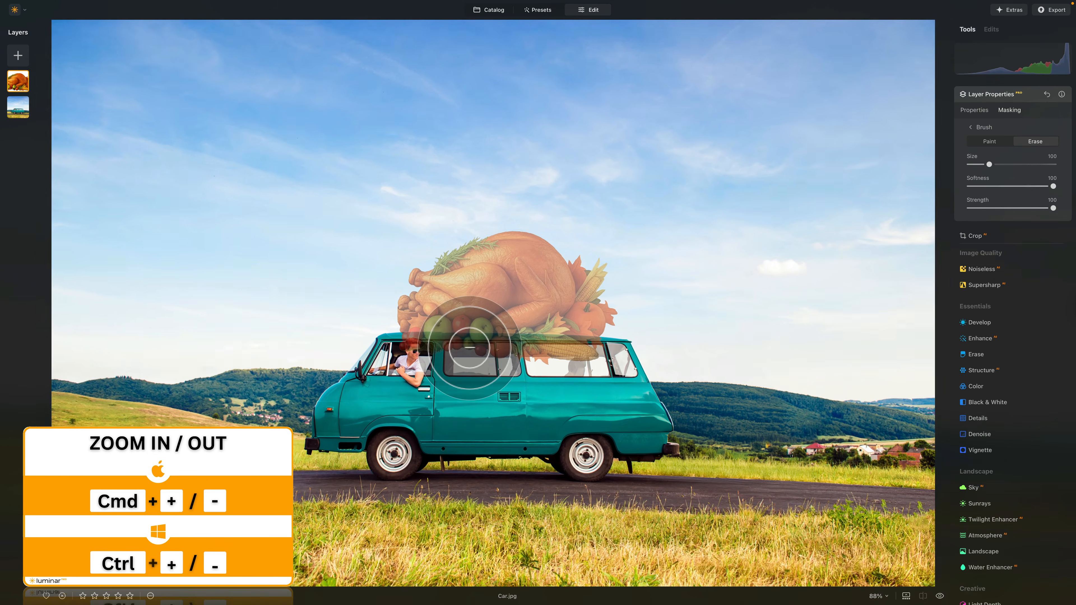
pyautogui.press('super+plus')
pyautogui.press('super+plus')
pyautogui.press('super+plus')
pyautogui.press('super+plus')
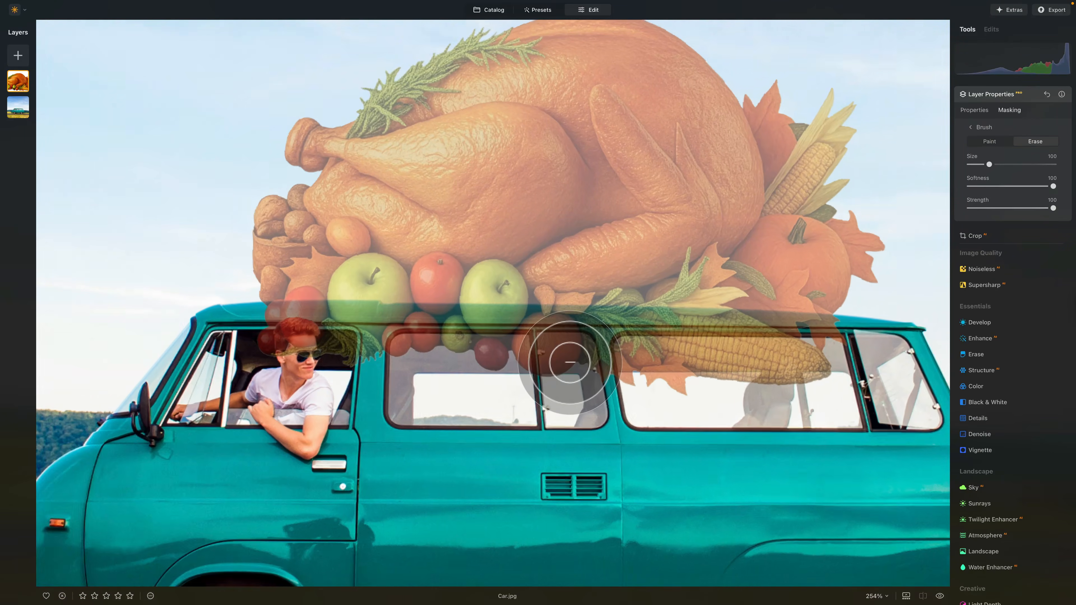
pyautogui.press('super+plus')
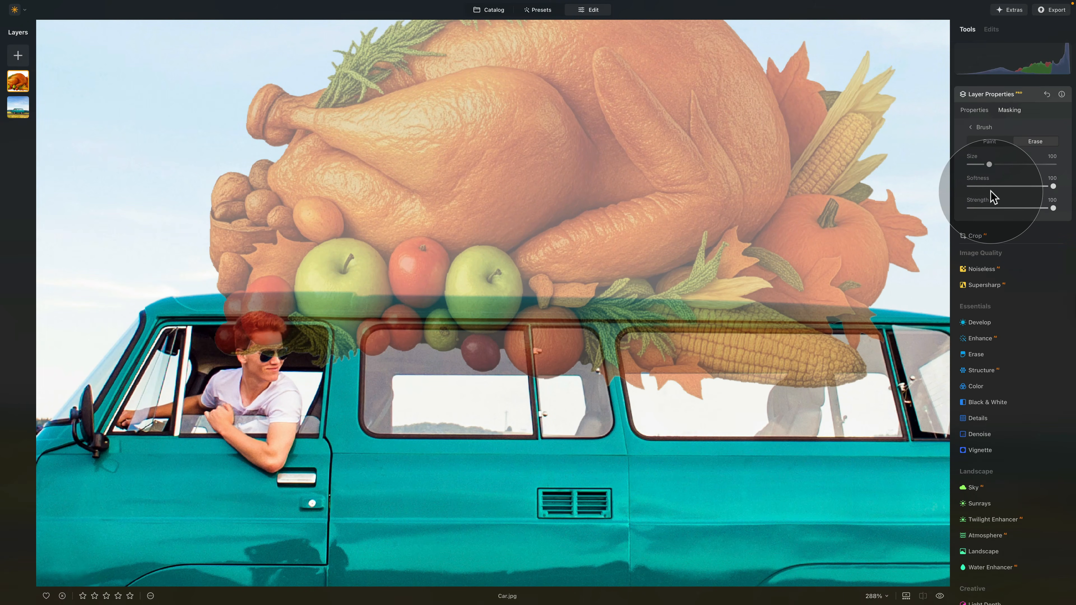
# Try erasing the roast where it covers the van's side windows with brush softness 0, and undo the stroke
pyautogui.moveTo(987, 186); pyautogui.dragTo(968, 186)
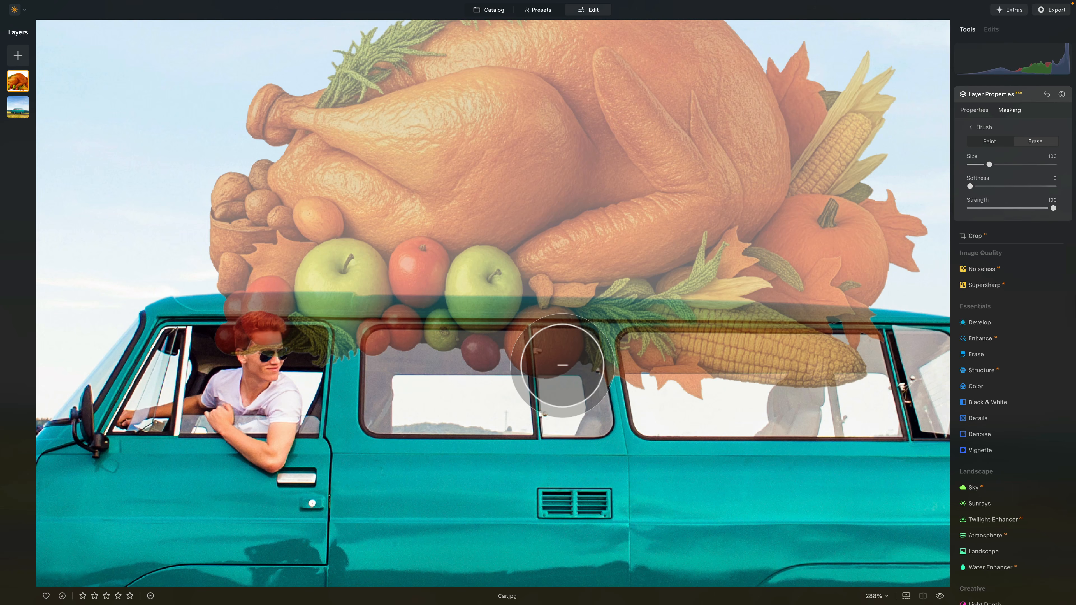
pyautogui.moveTo(336, 331); pyautogui.dragTo(678, 344)
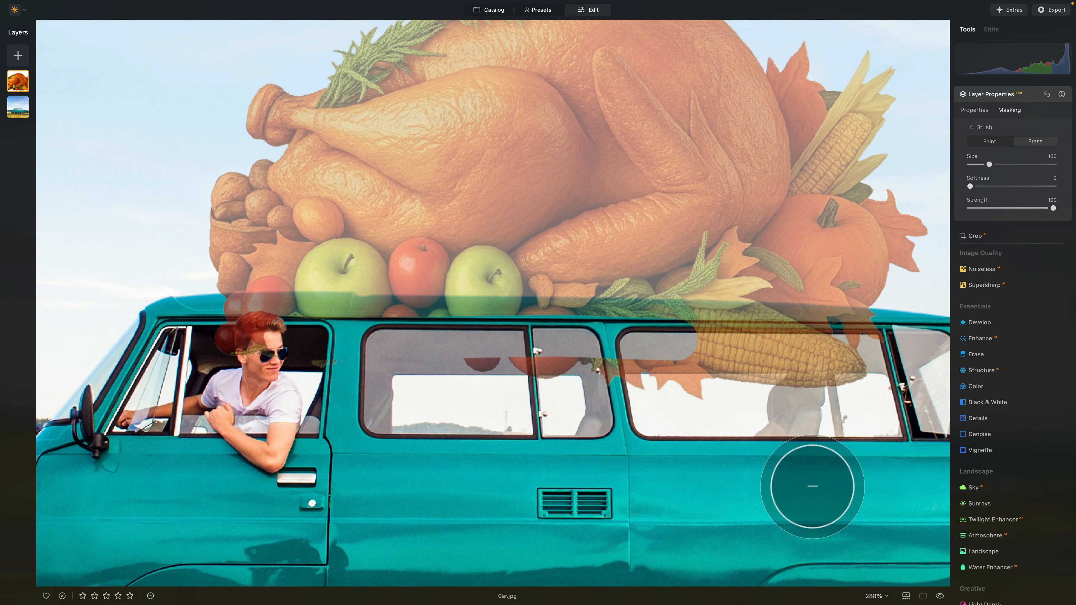
pyautogui.hotkey('ctrl', 'z')
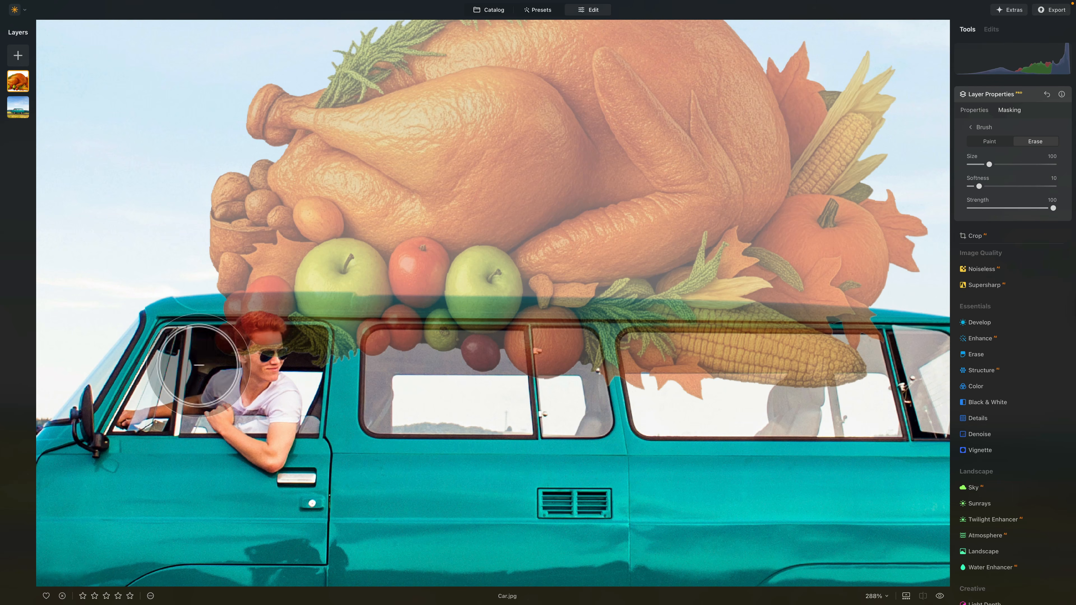
# Erase the roast along the van's front roof edge above the driver with a straight stroke, brush size 100 and softness 10
pyautogui.scroll(5, 126, 329)
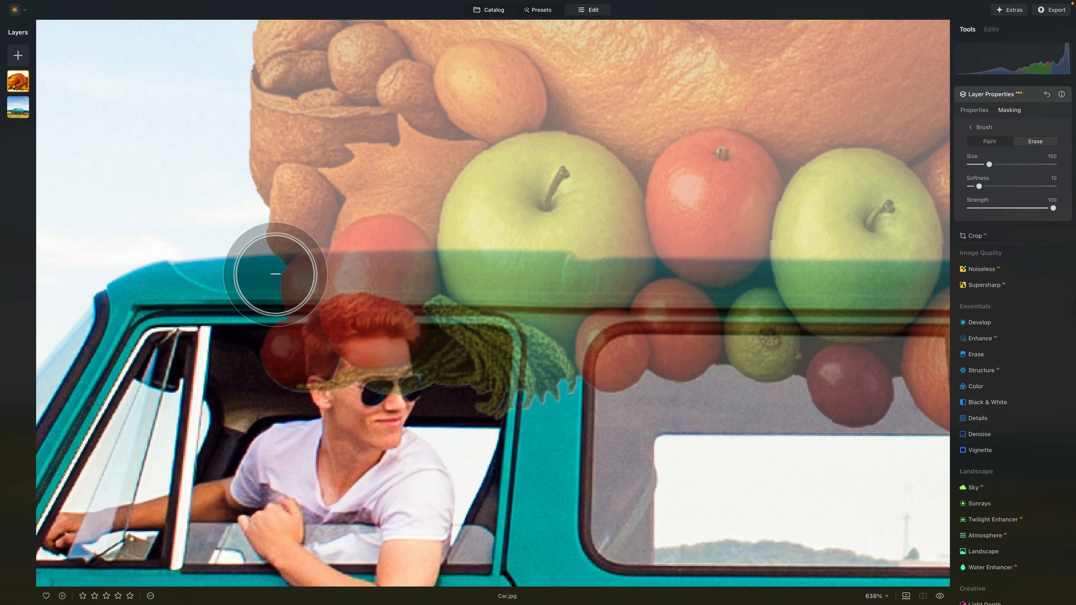
pyautogui.click(275, 274)
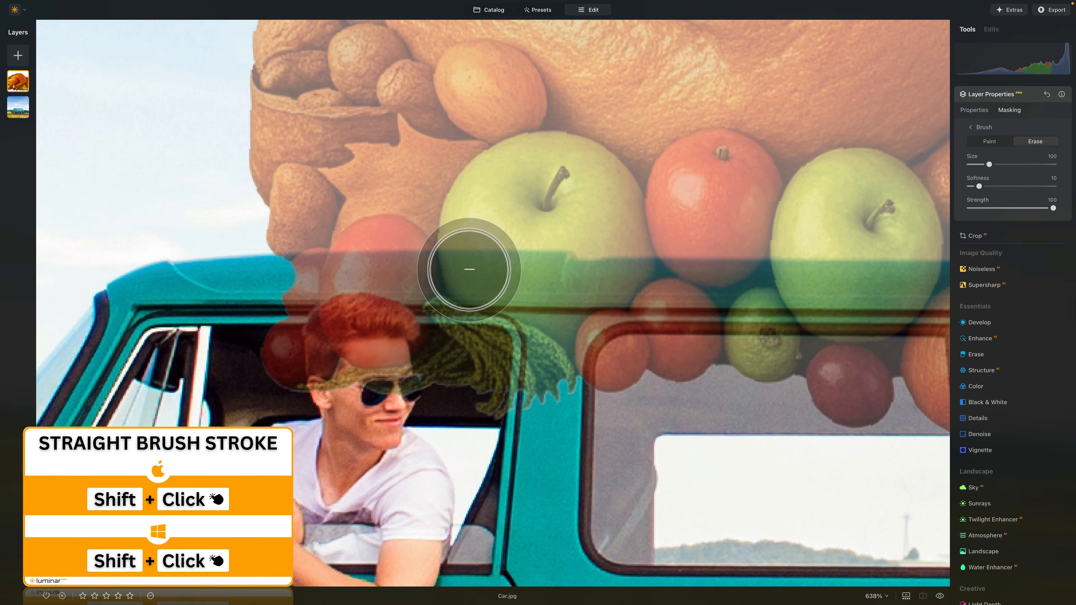
pyautogui.keyDown('shift'); pyautogui.click(469, 269); pyautogui.keyUp('shift')
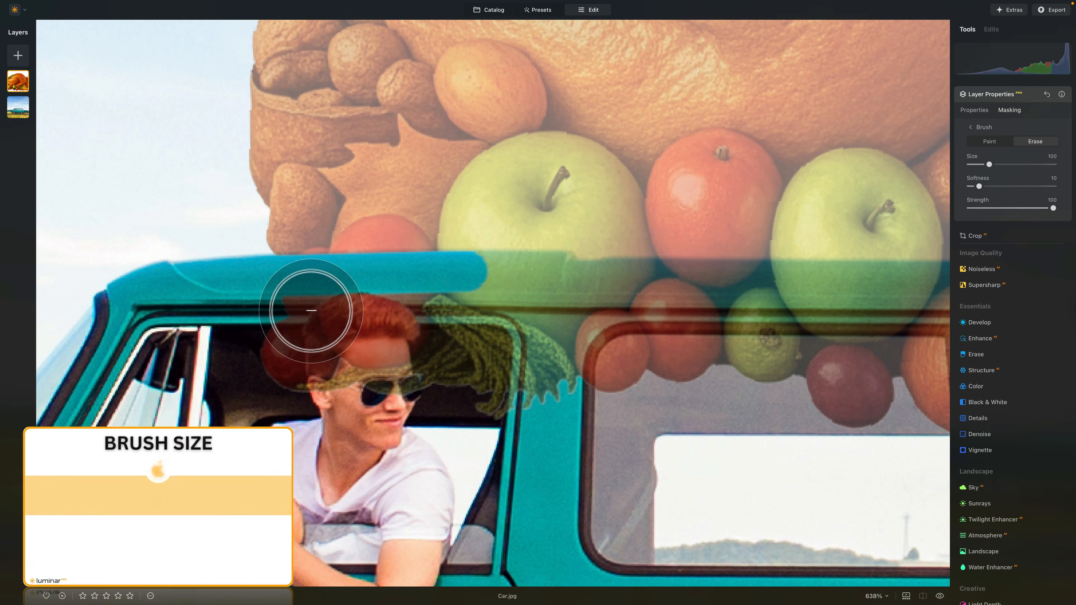
# Enlarge the brush to size 196 and erase the roast where it covers the driver, his window and the roof below the edge
pyautogui.press(']')
pyautogui.press(']')
pyautogui.press(']')
pyautogui.moveTo(284, 316)
pyautogui.mouseDown()
pyautogui.moveTo(464, 320)
pyautogui.moveTo(187, 337)
pyautogui.moveTo(336, 384)
pyautogui.moveTo(488, 334)
pyautogui.mouseUp()
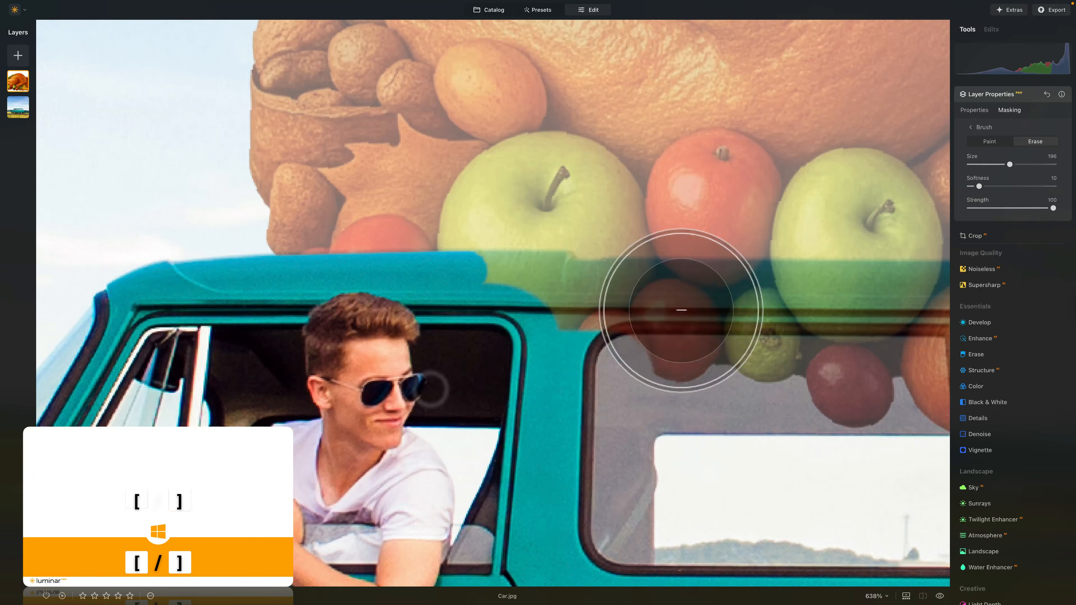
# Set the brush size to 148 and erase the first green apple where it overlaps the roof and upper window frame
pyautogui.scroll(6, 620, 260)
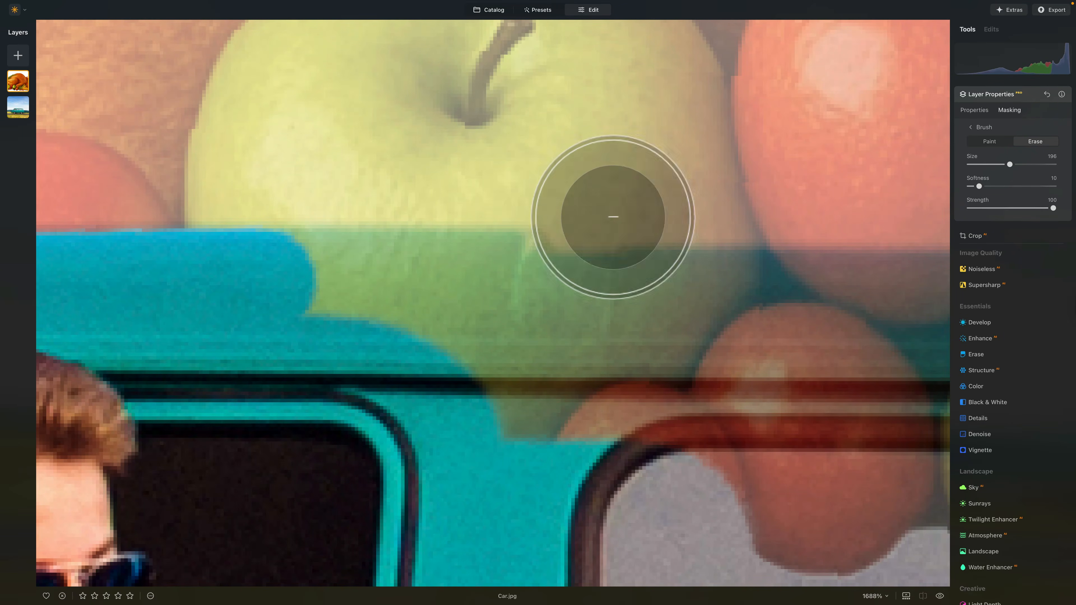
pyautogui.press('[')
pyautogui.press('[')
pyautogui.press('[')
pyautogui.press('[')
pyautogui.press('[')
pyautogui.press('[')
pyautogui.press('[')
pyautogui.press('[')
pyautogui.press('[')
pyautogui.press('[')
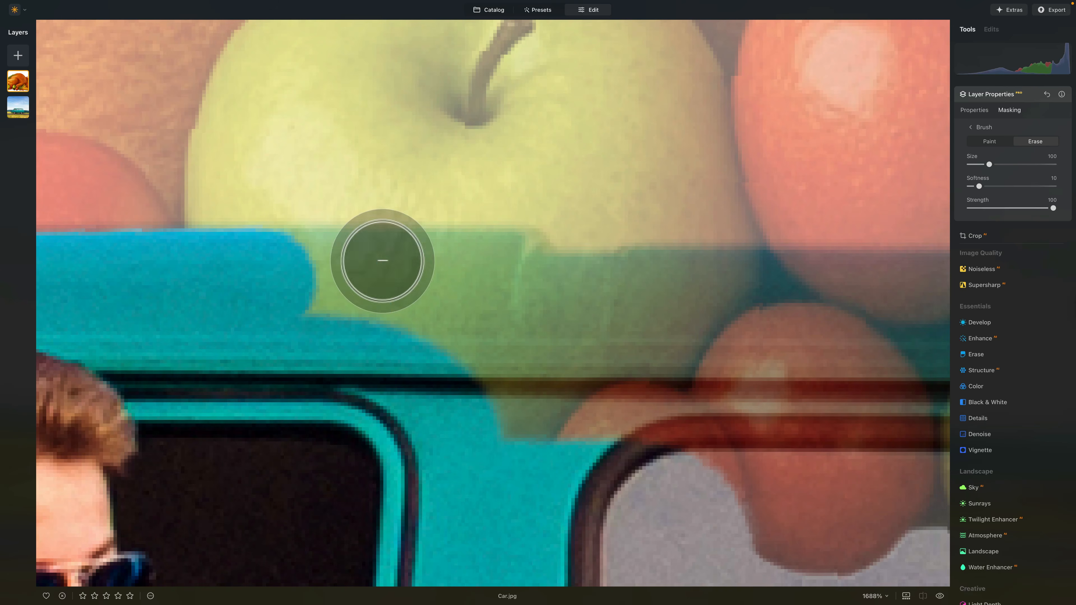
pyautogui.press(']')
pyautogui.press(']')
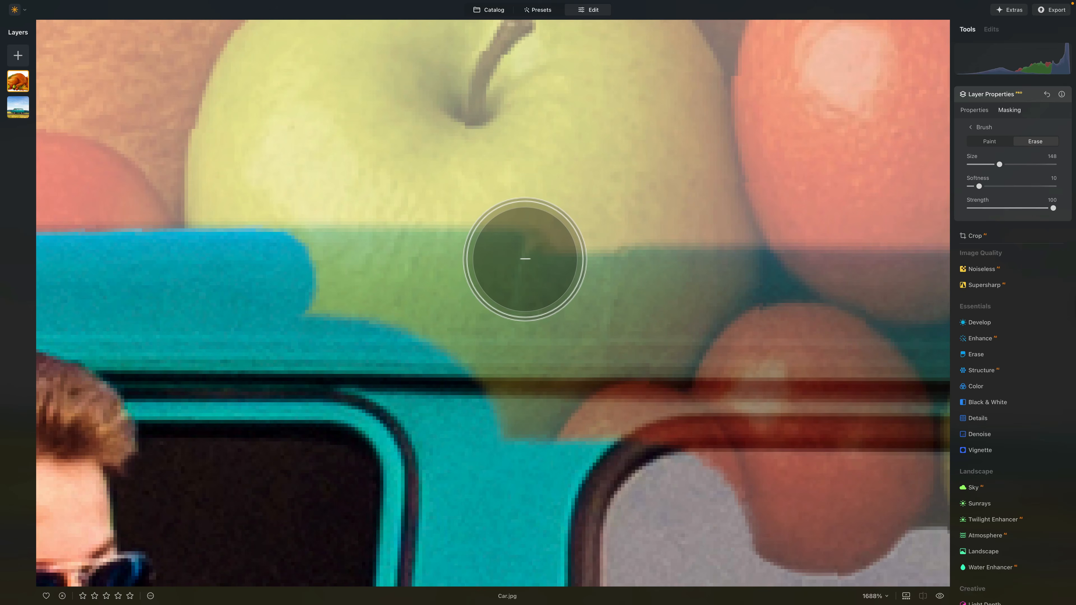
pyautogui.moveTo(313, 258); pyautogui.dragTo(523, 258)
pyautogui.moveTo(313, 318)
pyautogui.mouseDown()
pyautogui.moveTo(655, 324)
pyautogui.moveTo(464, 324)
pyautogui.moveTo(473, 421)
pyautogui.moveTo(737, 404)
pyautogui.mouseUp()
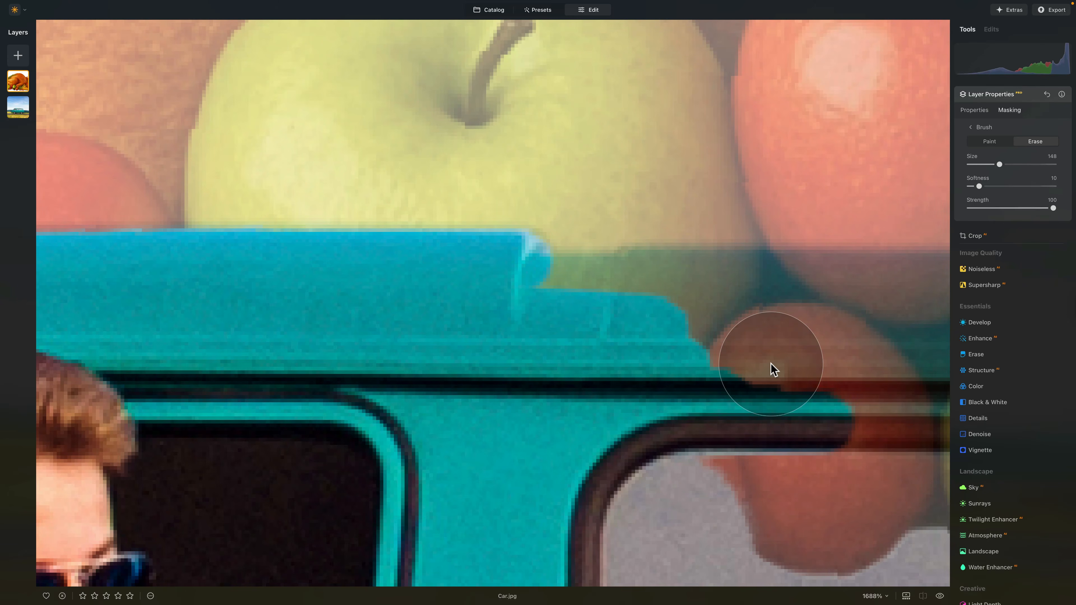
# Clean up the mask around the small step in the roof edge beneath the first green apple
pyautogui.press('space')
pyautogui.moveTo(809, 368)
pyautogui.mouseDown()
pyautogui.moveTo(747, 339)
pyautogui.moveTo(604, 358)
pyautogui.mouseUp()
pyautogui.moveTo(494, 276); pyautogui.dragTo(488, 312)
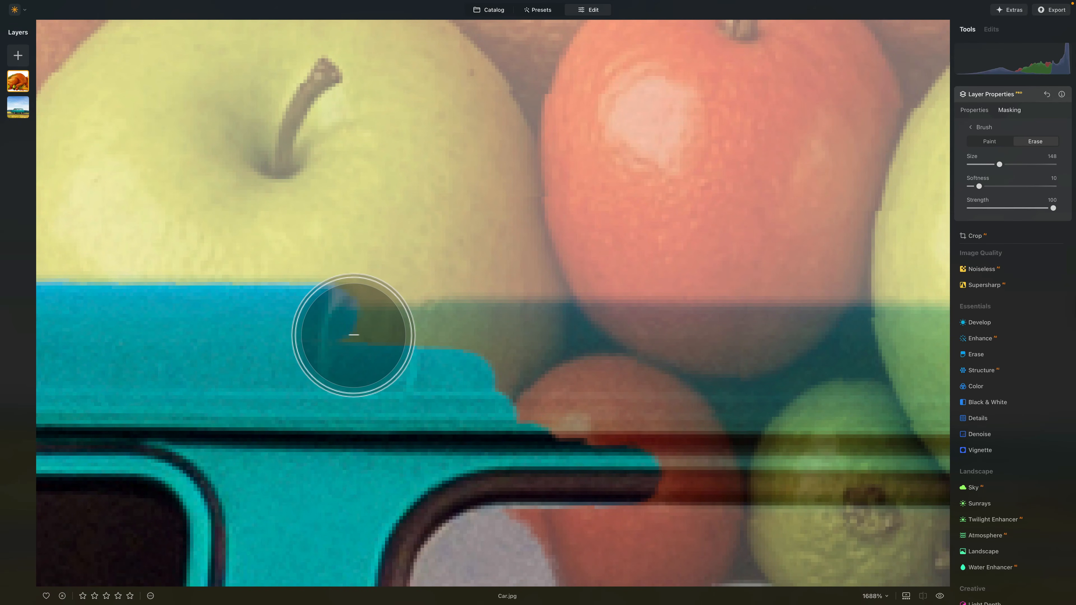
pyautogui.moveTo(352, 336); pyautogui.dragTo(462, 337)
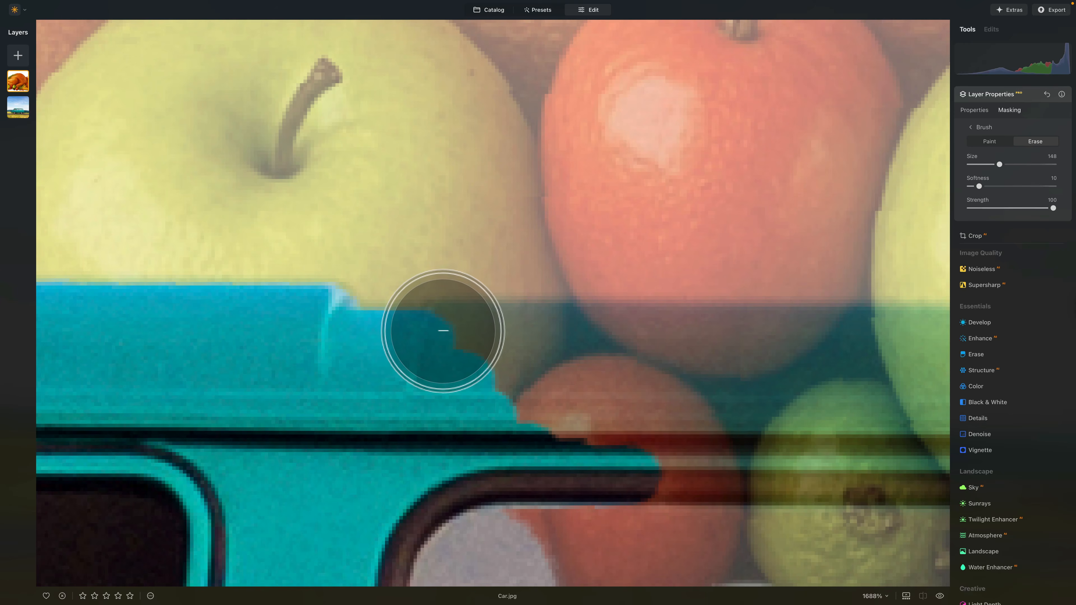
pyautogui.click(459, 331)
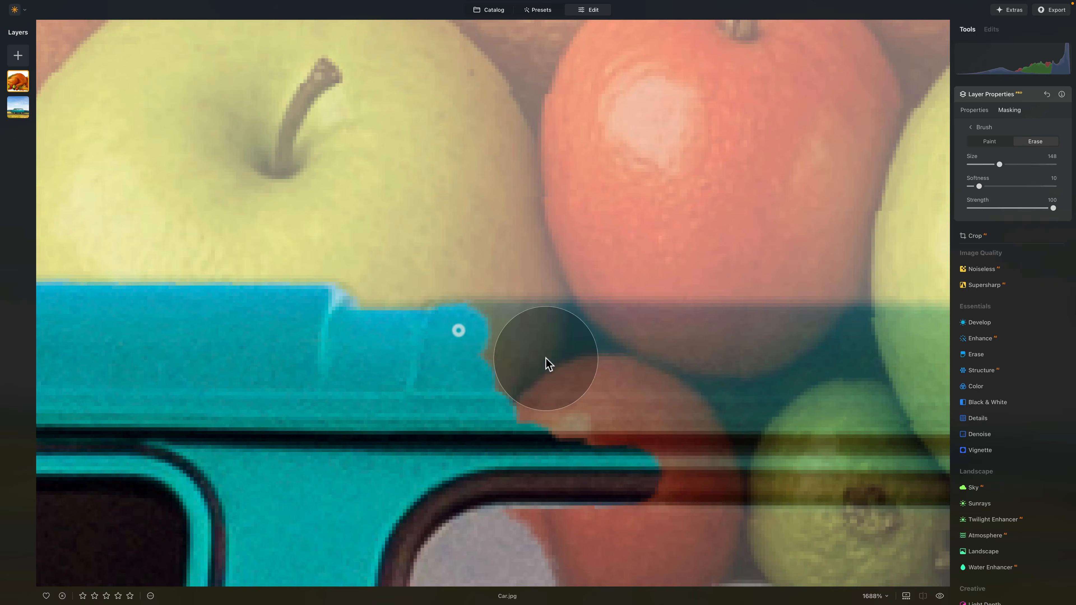
# Continue erasing along the roofline with straight strokes, from the red apple past the second green apple to the herb leaves
pyautogui.moveTo(693, 375); pyautogui.dragTo(348, 357)
pyautogui.keyDown('shift'); pyautogui.click(549, 316); pyautogui.keyUp('shift')
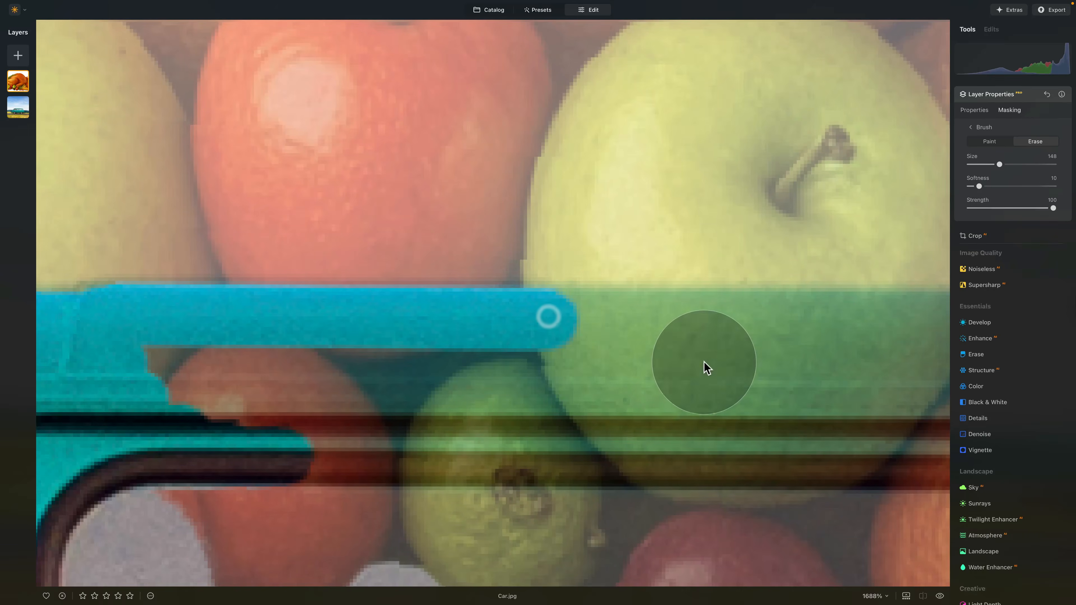
pyautogui.moveTo(659, 360); pyautogui.dragTo(529, 358)
pyautogui.keyDown('shift'); pyautogui.click(675, 320); pyautogui.keyUp('shift')
pyautogui.moveTo(759, 365); pyautogui.dragTo(519, 365)
pyautogui.keyDown('shift'); pyautogui.click(693, 316); pyautogui.keyUp('shift')
pyautogui.moveTo(764, 351); pyautogui.dragTo(344, 331)
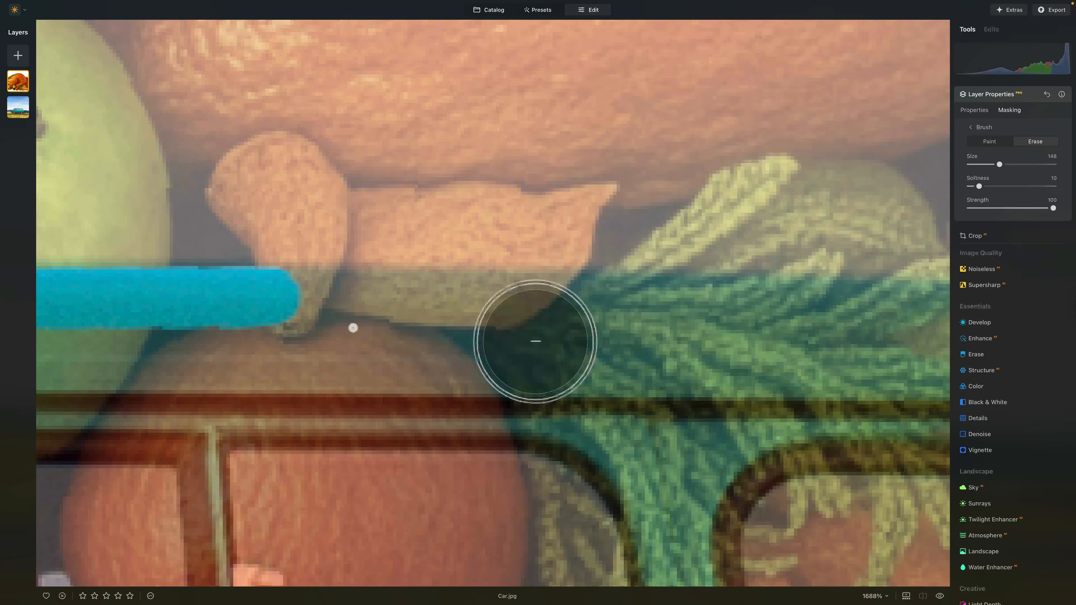
pyautogui.keyDown('shift'); pyautogui.click(553, 302); pyautogui.keyUp('shift')
pyautogui.moveTo(713, 392); pyautogui.dragTo(362, 323)
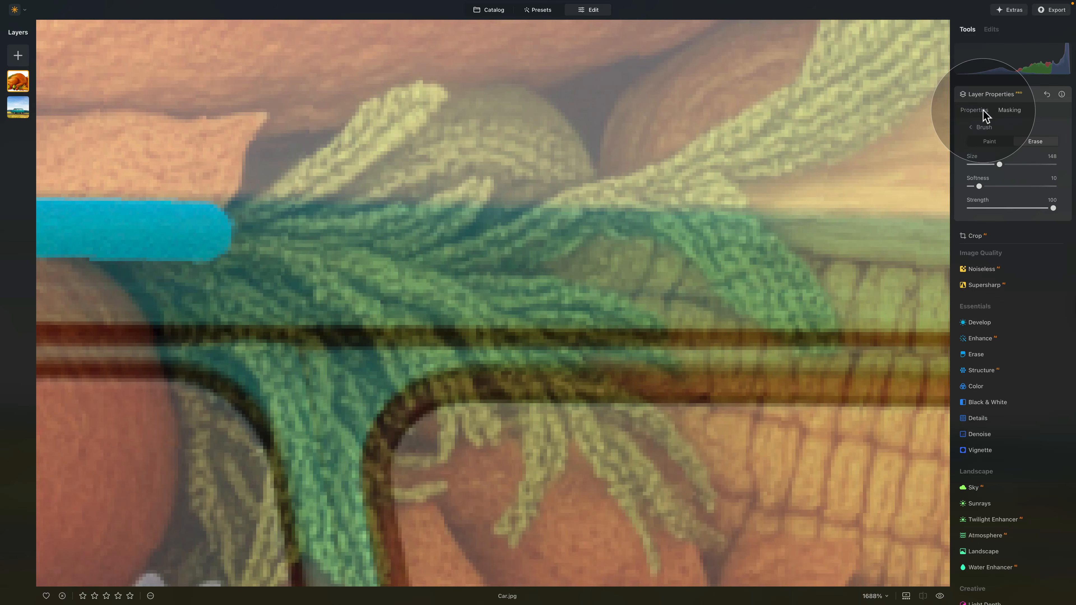
# Lower the roast layer's opacity to 24 and return to its brush mask
pyautogui.click(974, 110)
pyautogui.moveTo(1014, 134); pyautogui.dragTo(992, 134)
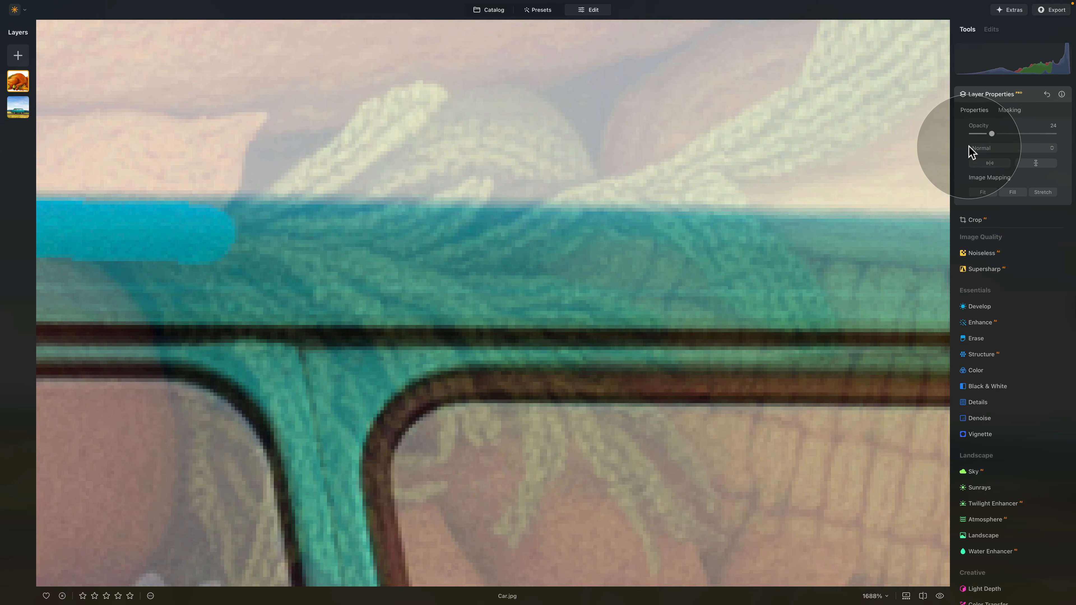
pyautogui.click(1010, 110)
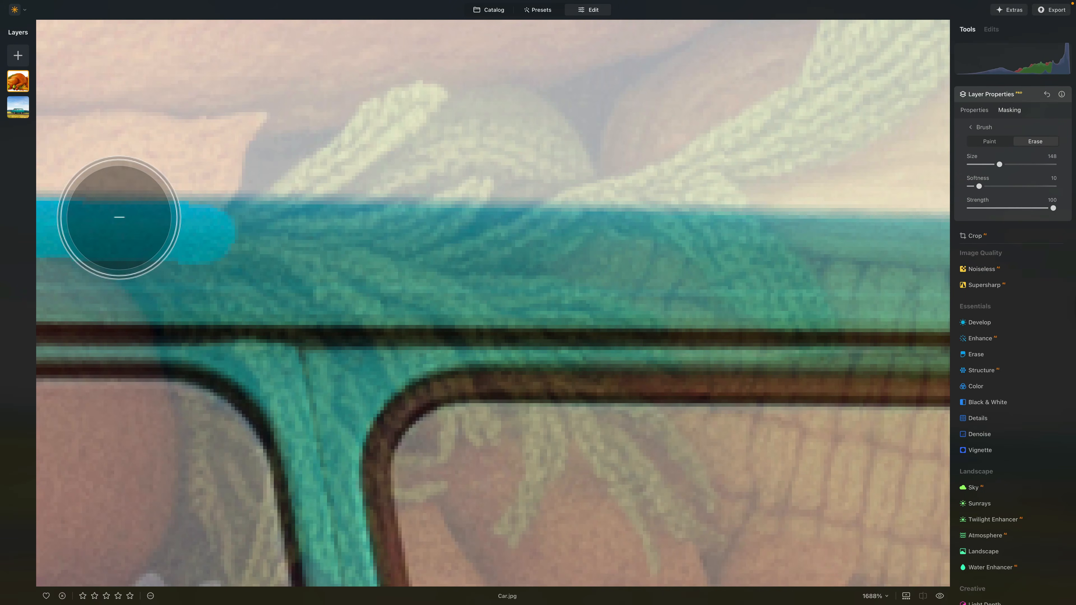
# Finish the straight erased edge along the roofline, from the herb leaves past the corn and pumpkin to the rear window
pyautogui.click(94, 227)
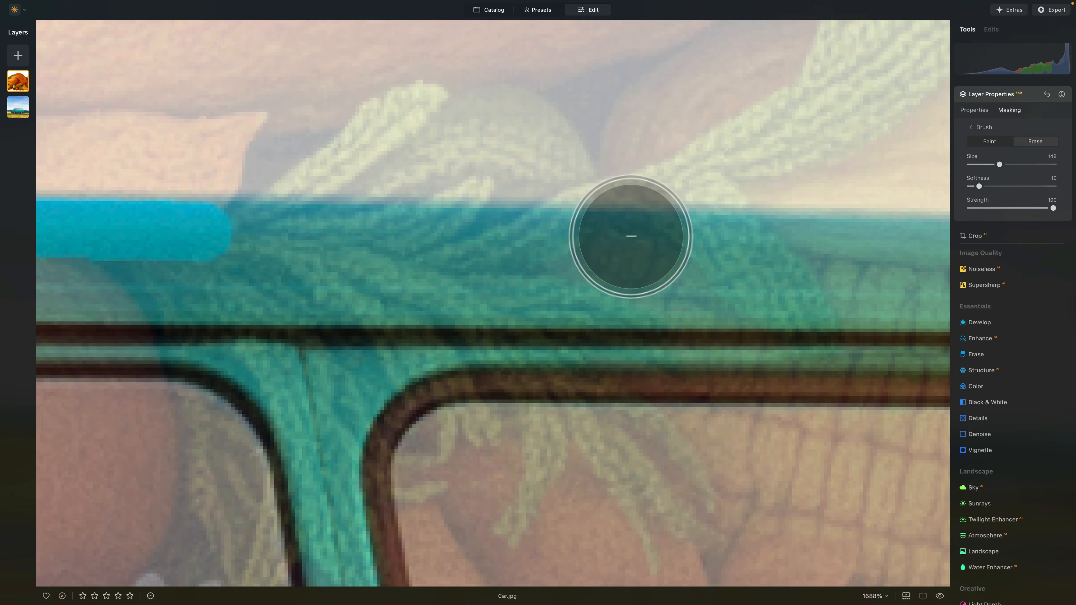
pyautogui.keyDown('shift'); pyautogui.click(631, 236); pyautogui.keyUp('shift')
pyautogui.moveTo(828, 291); pyautogui.dragTo(466, 278)
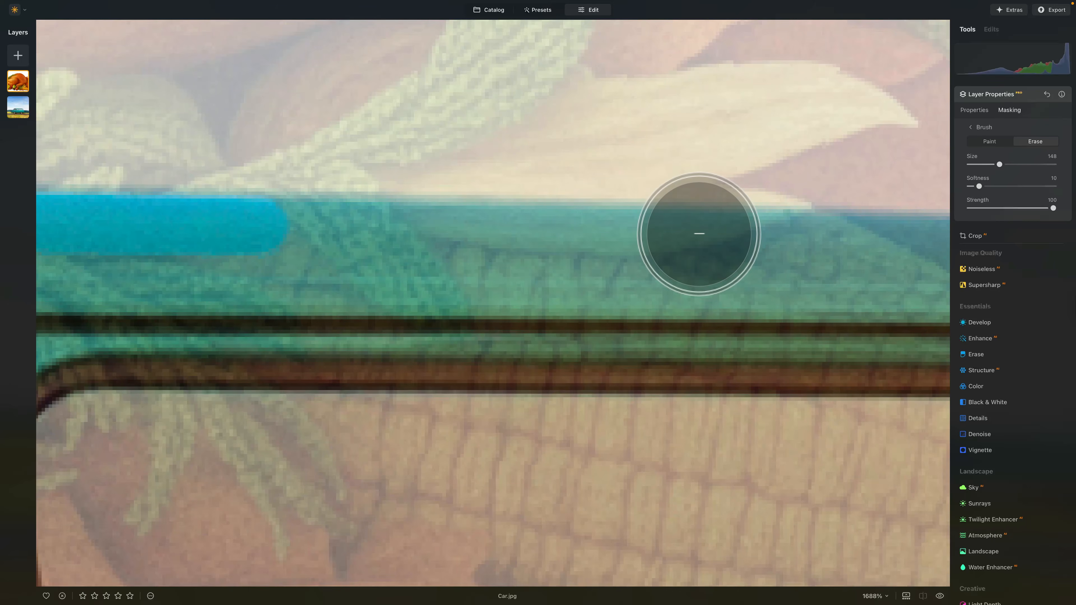
pyautogui.keyDown('shift'); pyautogui.click(699, 234); pyautogui.keyUp('shift')
pyautogui.moveTo(793, 286); pyautogui.dragTo(468, 271)
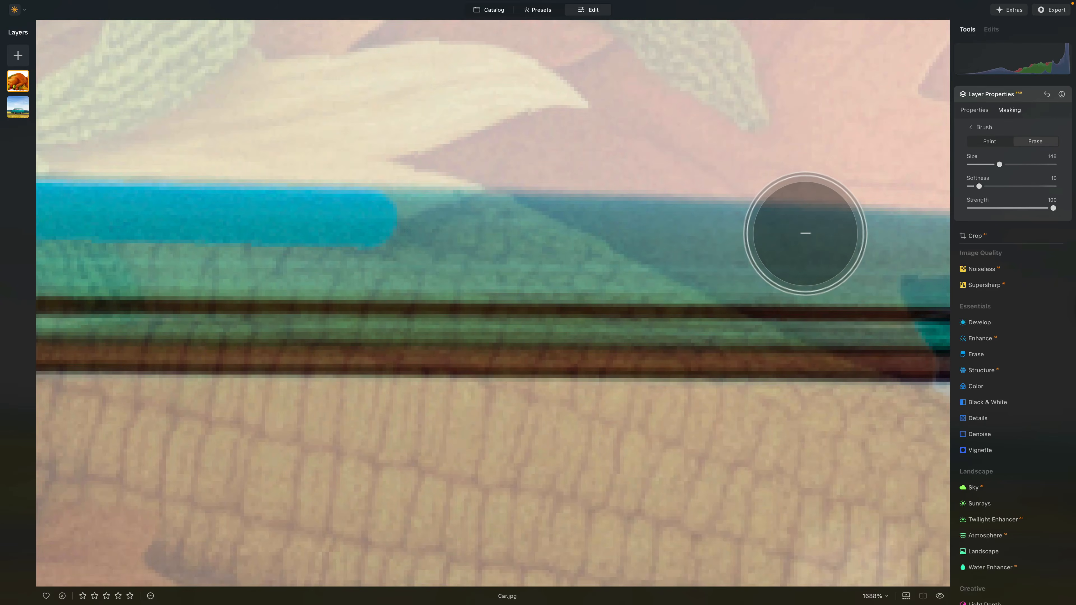
pyautogui.keyDown('shift'); pyautogui.click(805, 233); pyautogui.keyUp('shift')
pyautogui.keyDown('shift'); pyautogui.click(532, 256); pyautogui.keyUp('shift')
pyautogui.moveTo(734, 303); pyautogui.dragTo(325, 284)
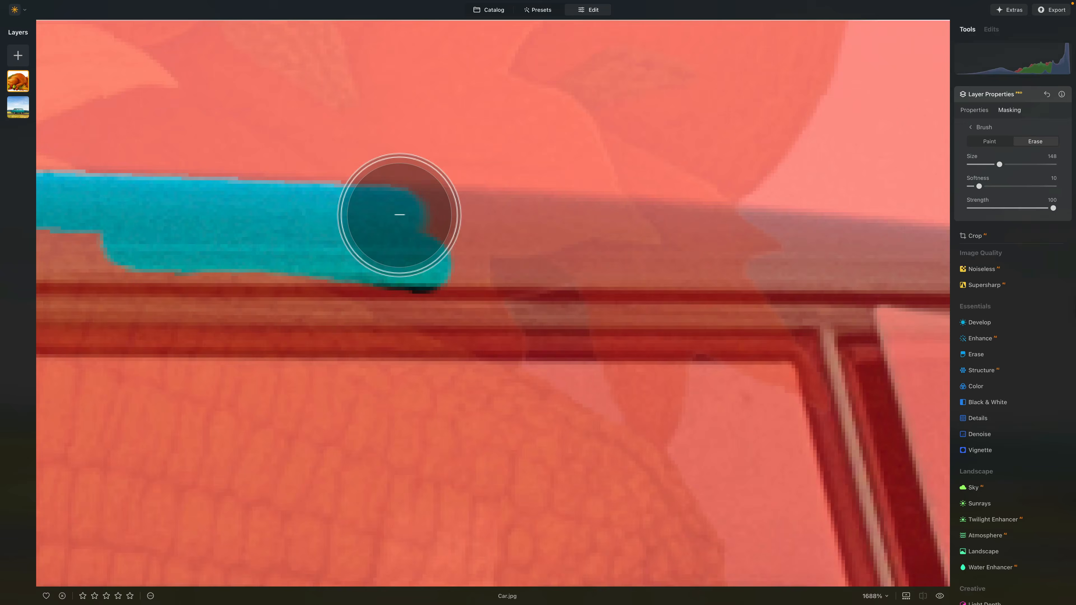
pyautogui.keyDown('shift'); pyautogui.click(737, 237); pyautogui.keyUp('shift')
pyautogui.moveTo(687, 276); pyautogui.dragTo(820, 264)
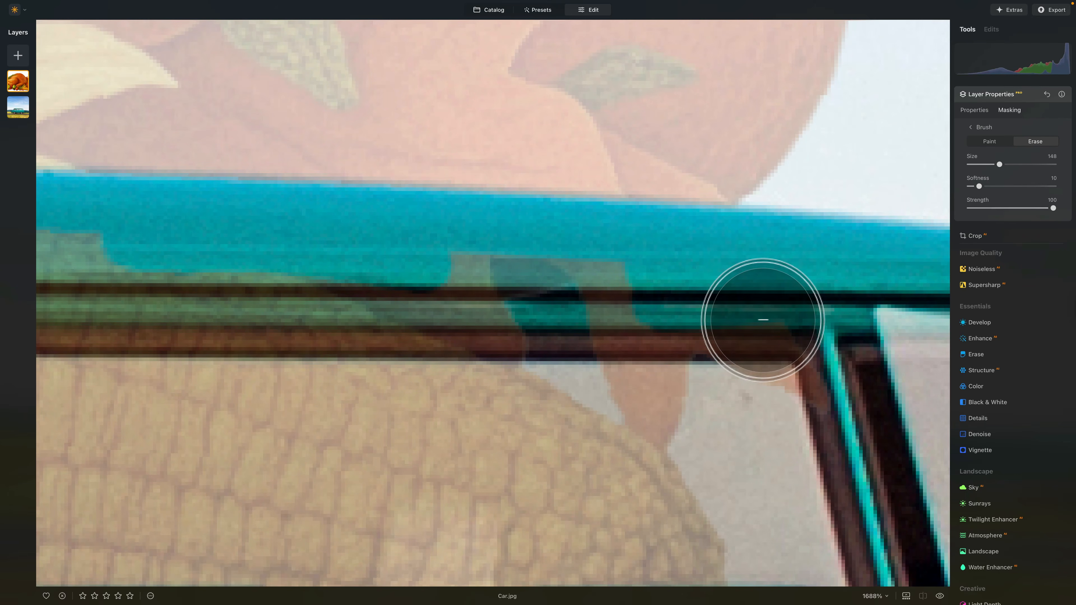
# Erase all remaining roast parts over the van's side windows and upper body, enlarging the brush to size 196
pyautogui.scroll(-5, 644, 314)
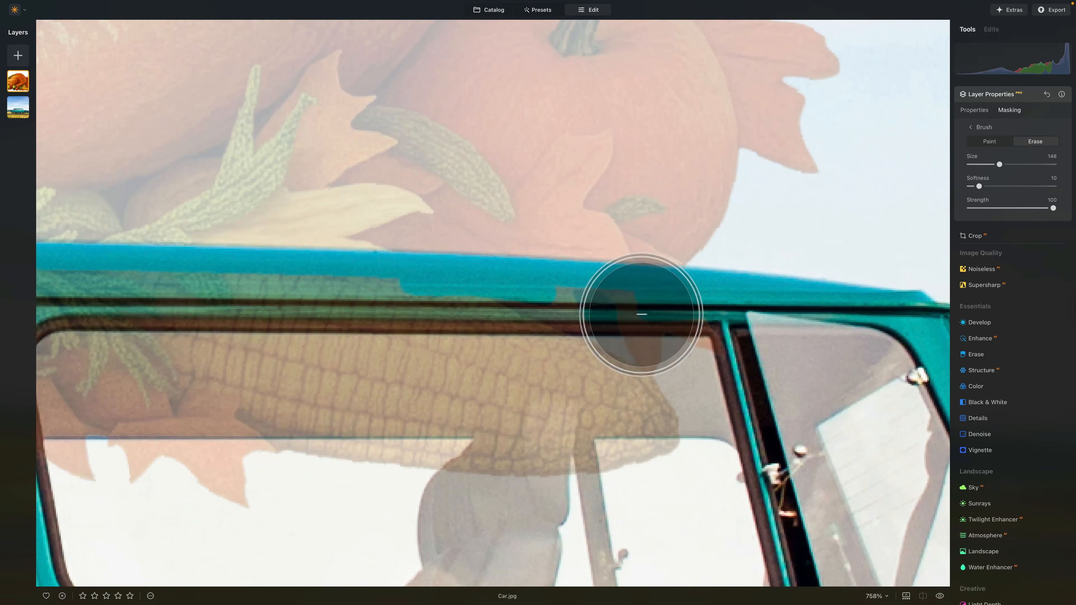
pyautogui.scroll(-5, 641, 314)
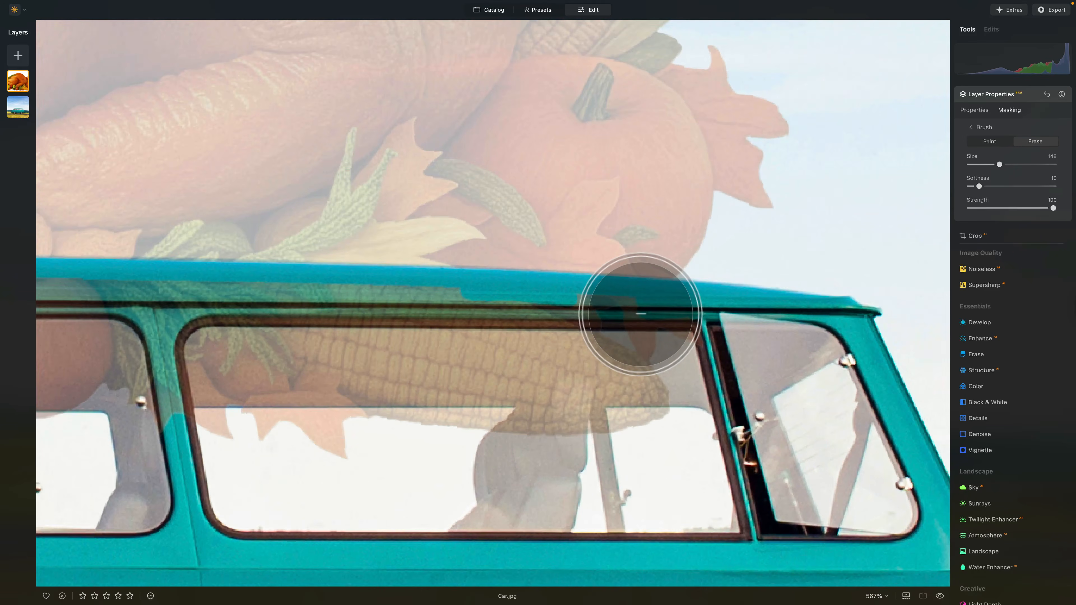
pyautogui.scroll(-1, 641, 313)
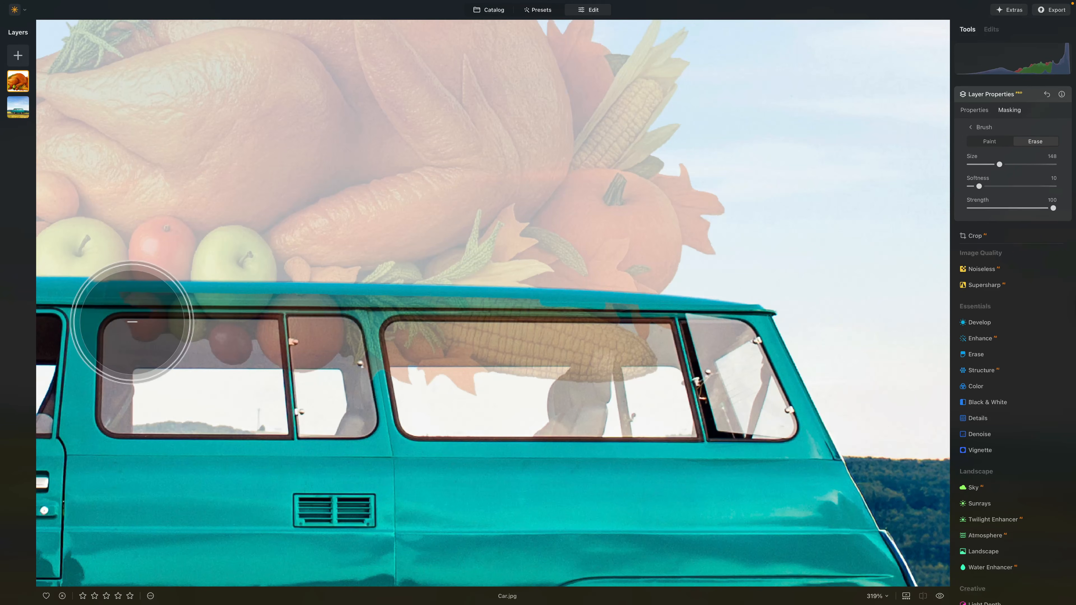
pyautogui.moveTo(119, 316)
pyautogui.mouseDown()
pyautogui.moveTo(255, 344)
pyautogui.moveTo(210, 335)
pyautogui.moveTo(212, 325)
pyautogui.moveTo(340, 324)
pyautogui.moveTo(278, 331)
pyautogui.moveTo(364, 342)
pyautogui.moveTo(308, 349)
pyautogui.moveTo(387, 372)
pyautogui.moveTo(564, 380)
pyautogui.moveTo(461, 375)
pyautogui.moveTo(588, 374)
pyautogui.moveTo(649, 342)
pyautogui.moveTo(451, 333)
pyautogui.moveTo(321, 341)
pyautogui.mouseUp()
pyautogui.press(']')
pyautogui.moveTo(322, 385); pyautogui.dragTo(659, 402)
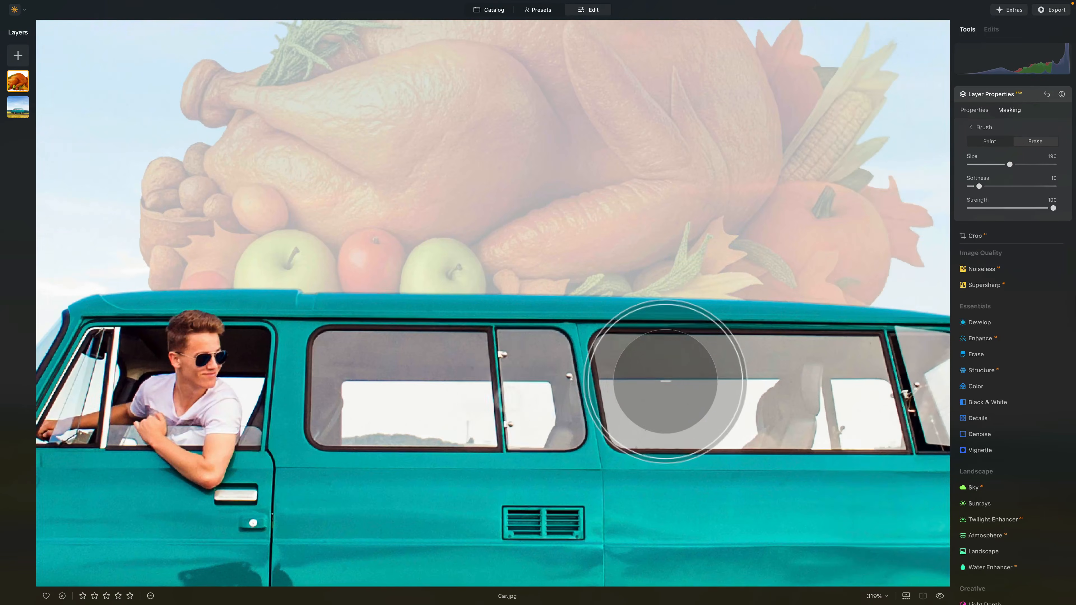
# Restore the roast layer's opacity to 100 and inspect the masked roast on the whole van
pyautogui.scroll(-5, 661, 384)
pyautogui.moveTo(725, 408); pyautogui.dragTo(663, 344)
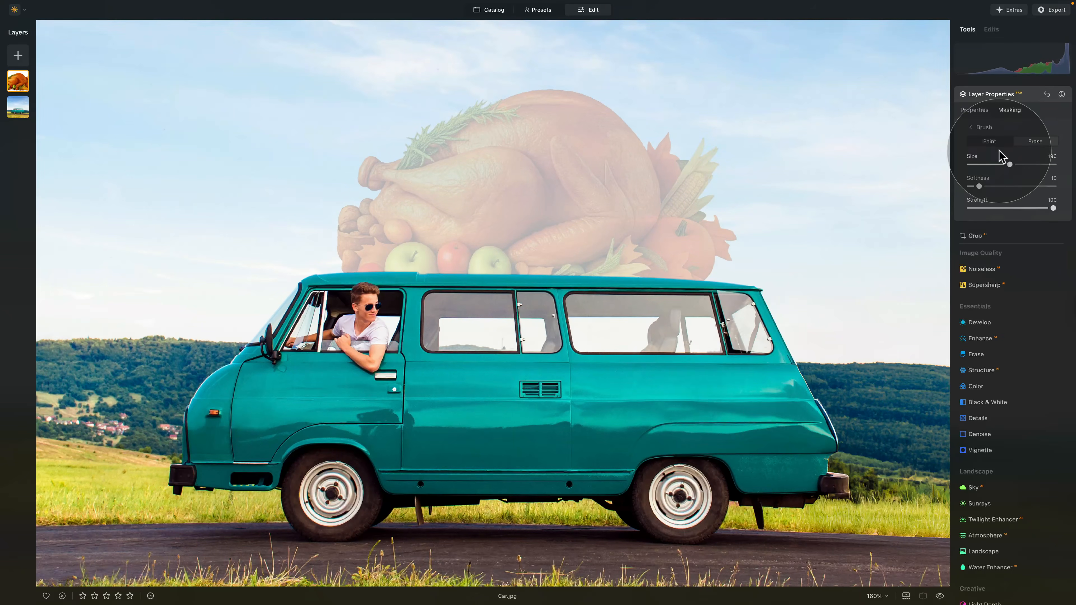
pyautogui.click(961, 109)
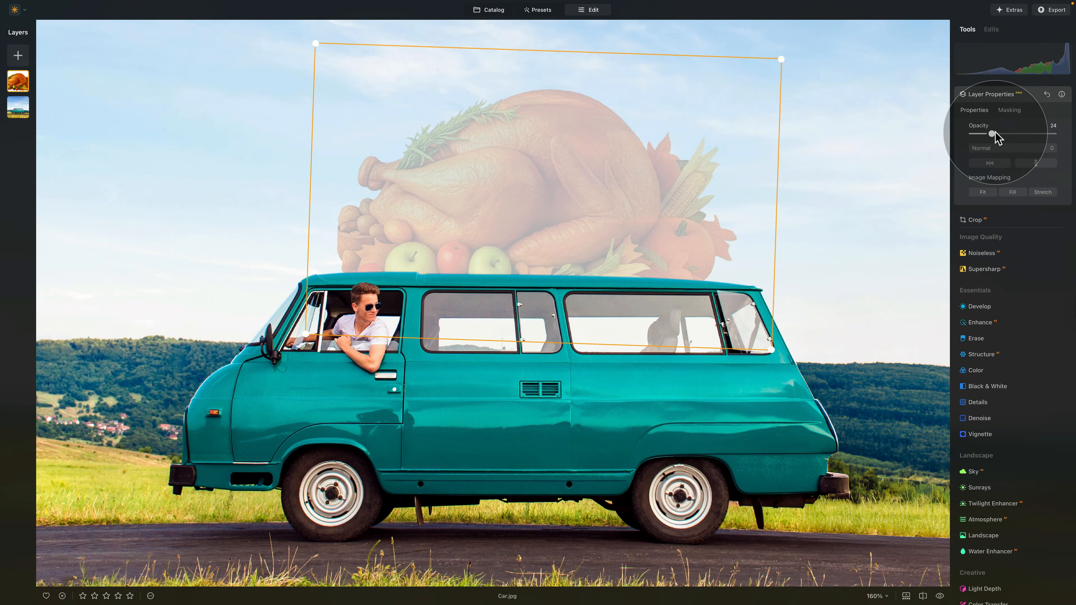
pyautogui.moveTo(992, 134); pyautogui.dragTo(1054, 134)
pyautogui.scroll(-5, 369, 195)
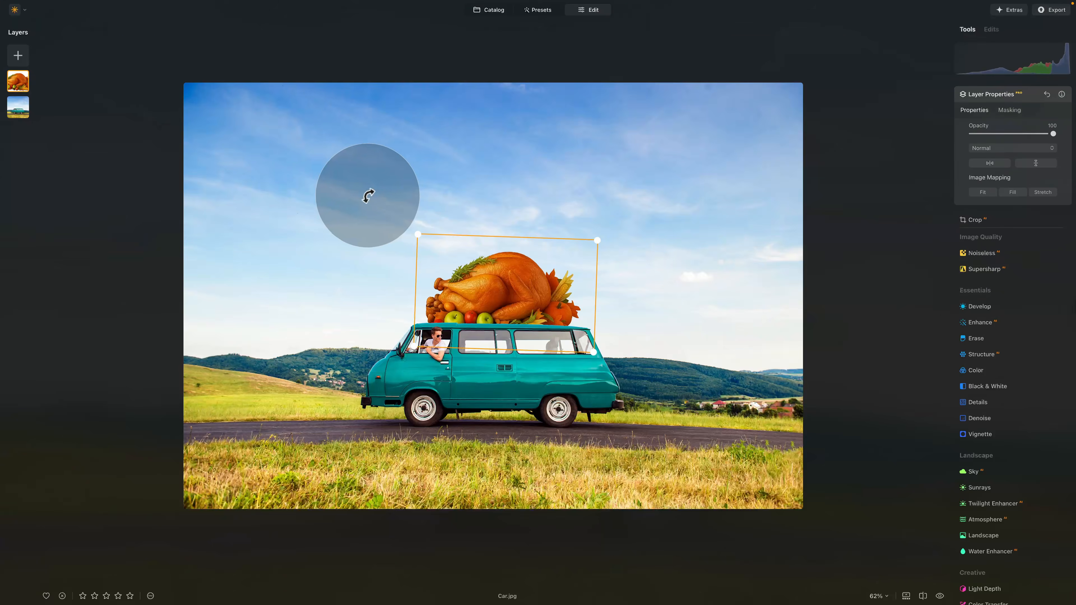
pyautogui.scroll(1, 369, 195)
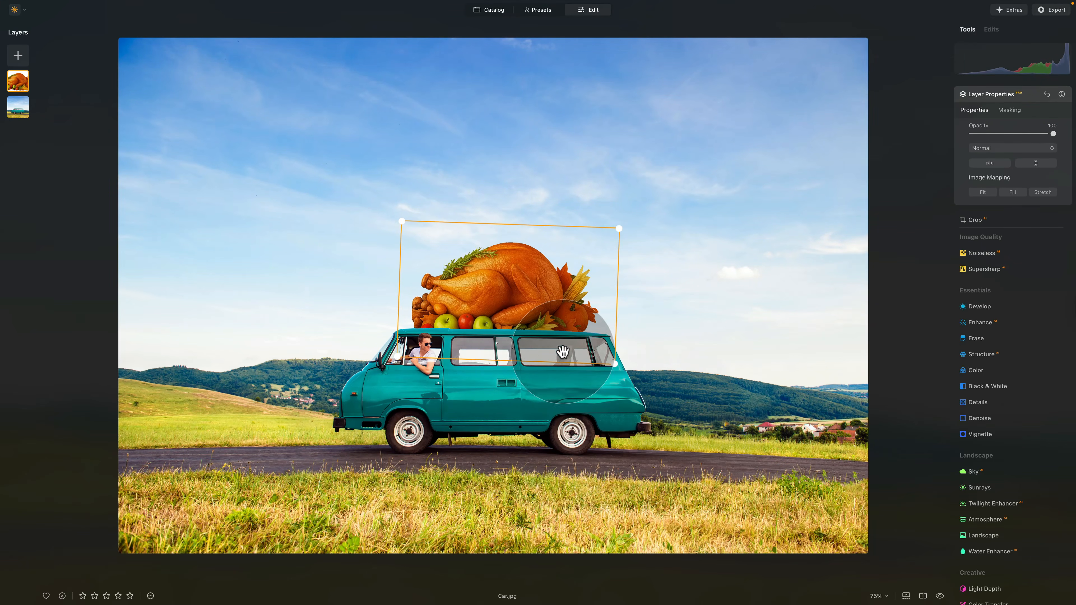
pyautogui.scroll(3, 492, 337)
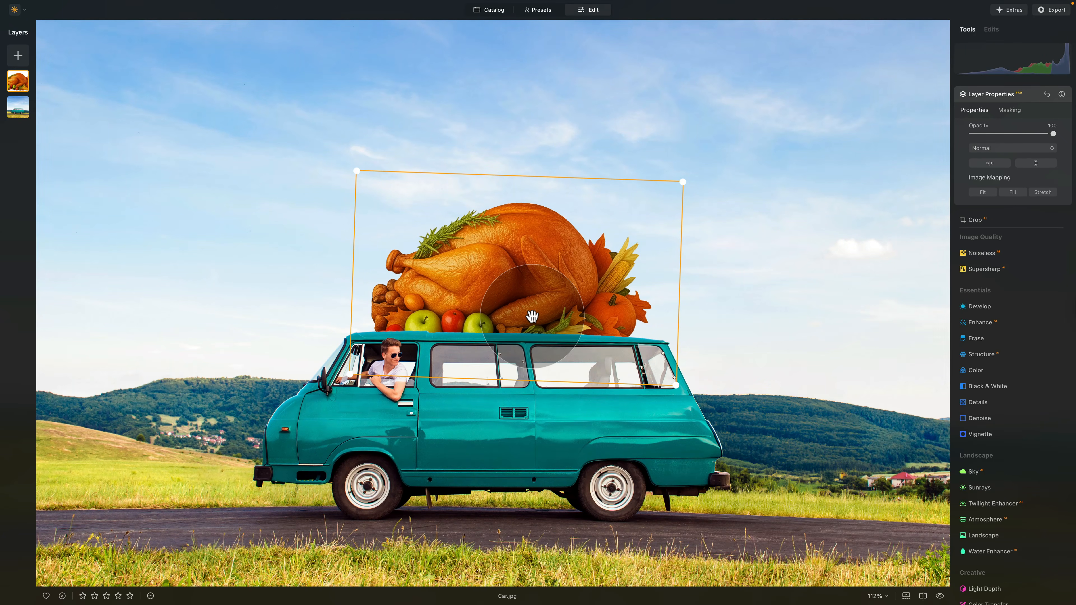
pyautogui.scroll(4, 478, 351)
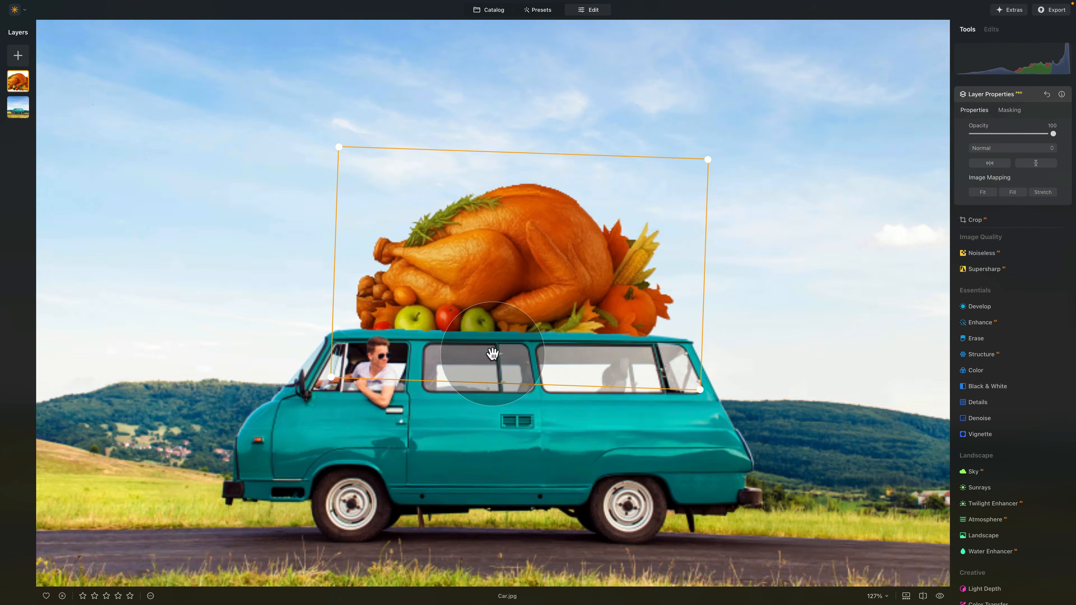
pyautogui.scroll(2, 478, 351)
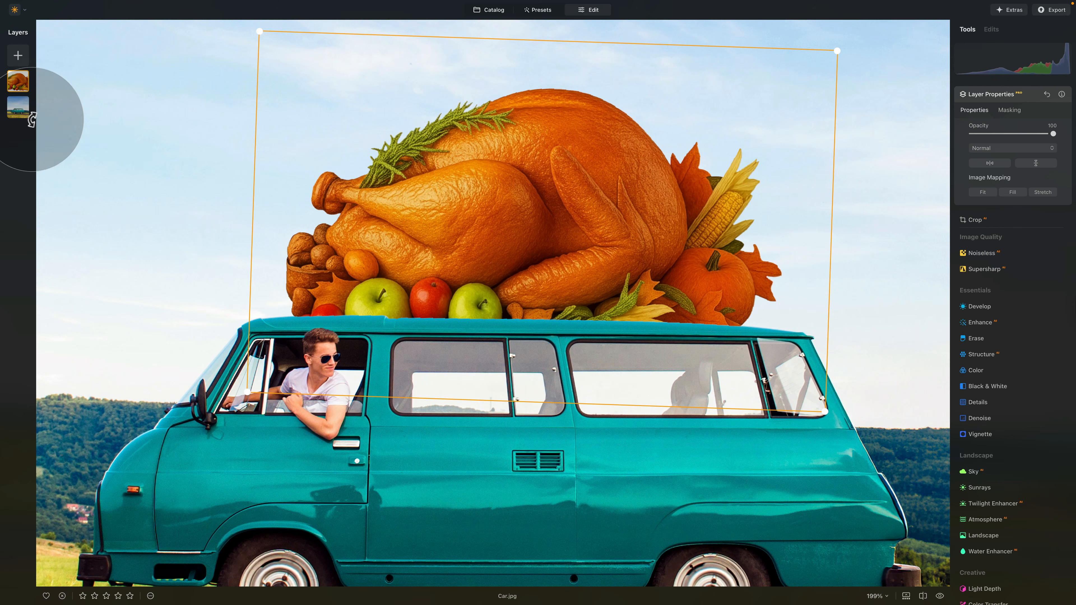
# Darken the car background layer with Develop by lowering its exposure to about -1.43
pyautogui.click(20, 112)
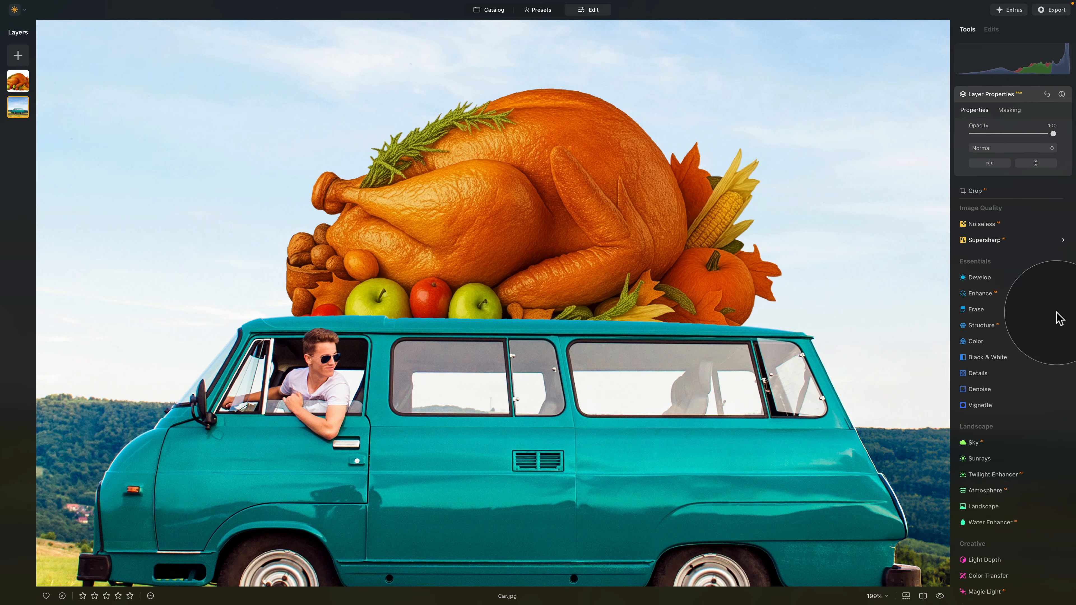
pyautogui.click(978, 278)
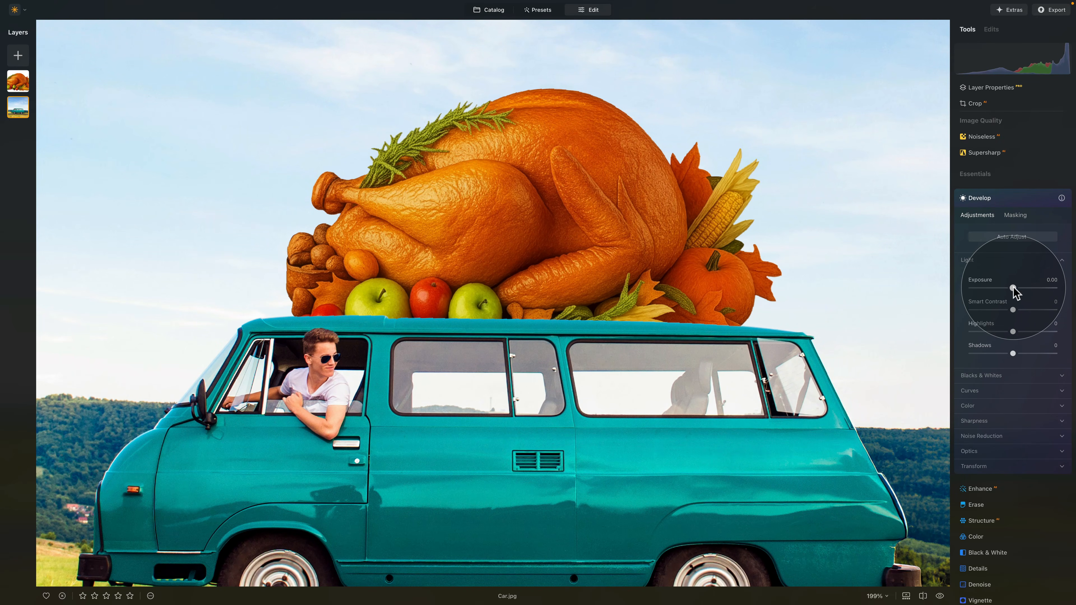
pyautogui.moveTo(1009, 288); pyautogui.dragTo(1003, 289)
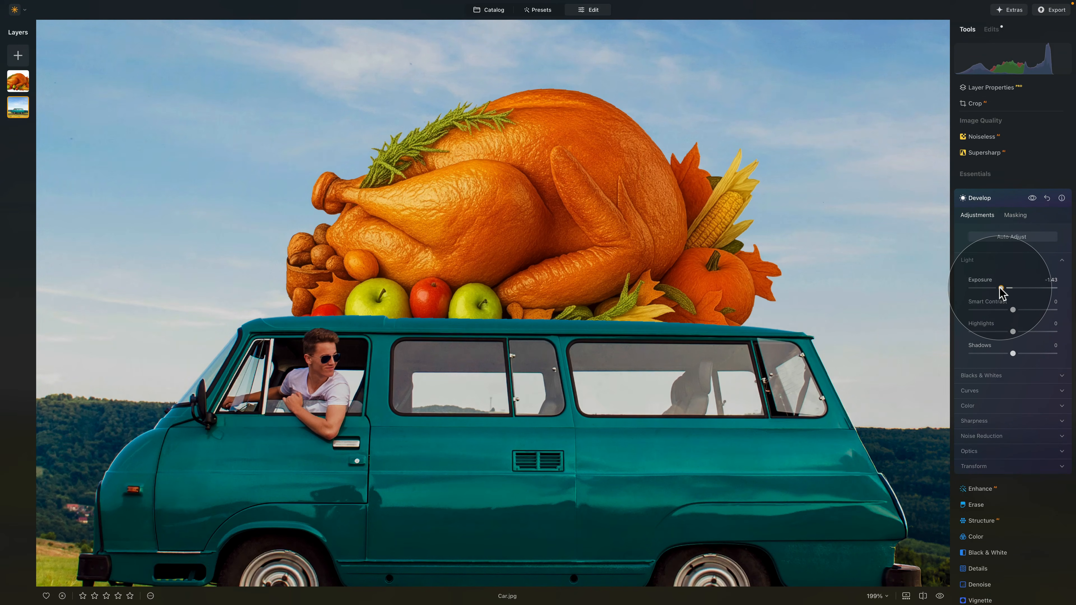
# Prepare a paint brush mask for the Develop adjustment with size 164, softness 100 and strength 100
pyautogui.moveTo(1000, 289); pyautogui.dragTo(1001, 288)
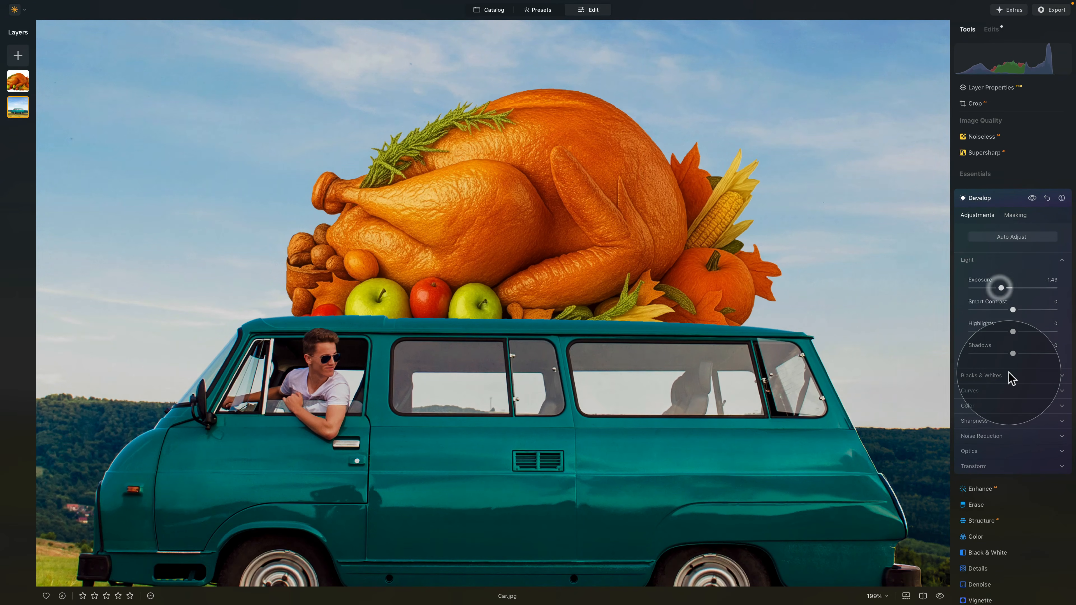
pyautogui.click(1020, 217)
pyautogui.click(986, 236)
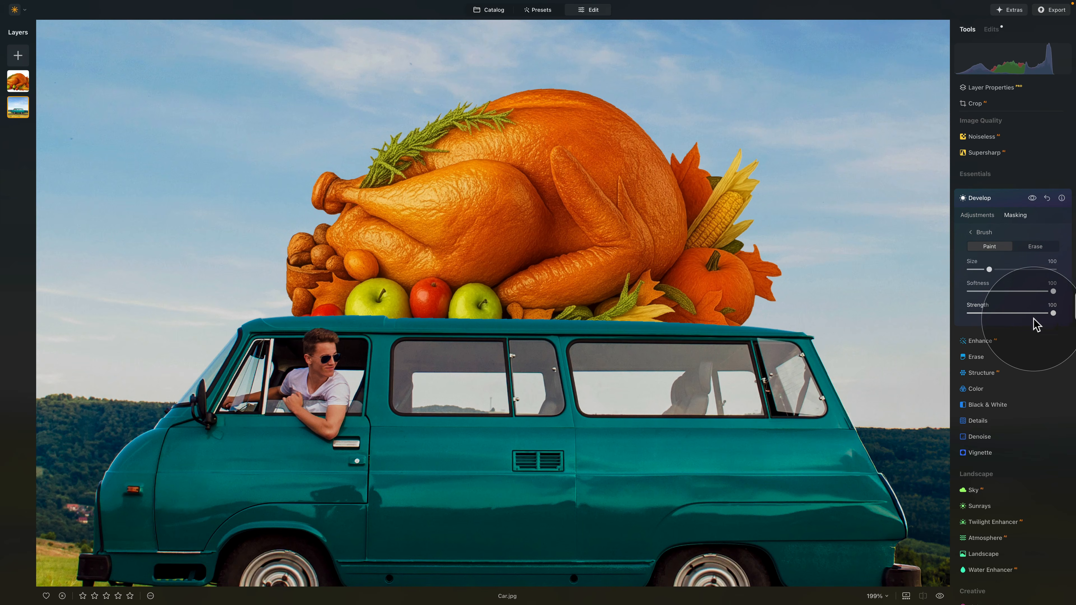
pyautogui.moveTo(1053, 313); pyautogui.dragTo(1002, 316)
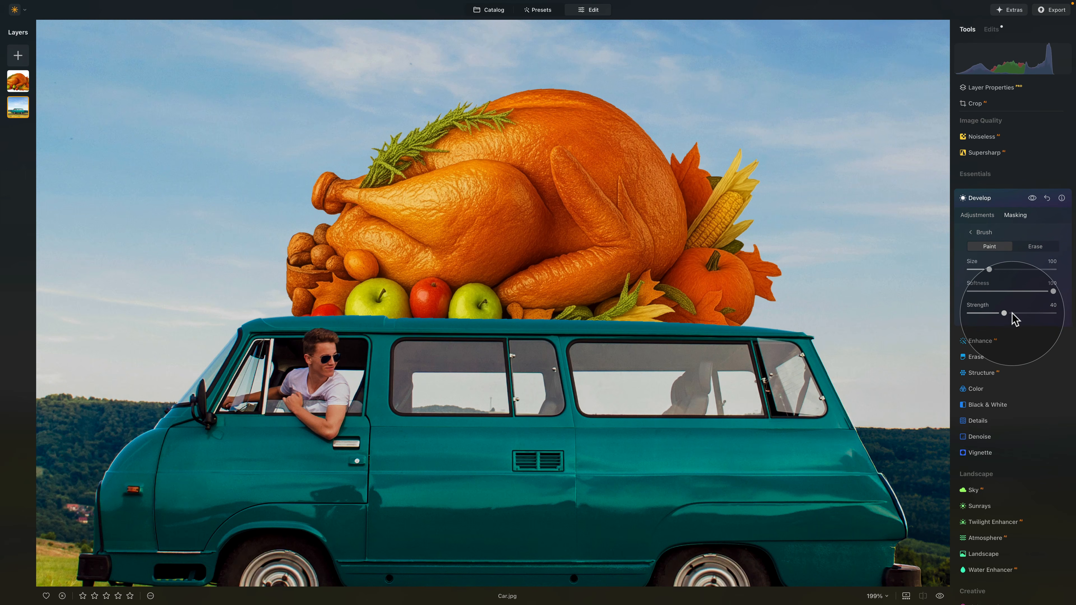
pyautogui.doubleClick(1037, 315)
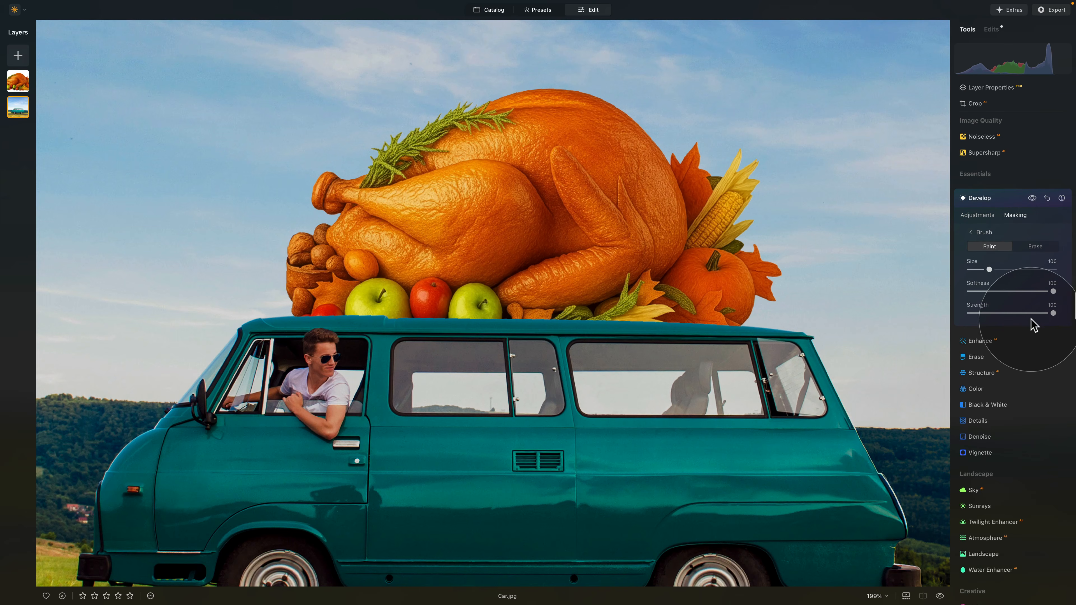
pyautogui.scroll(6, 277, 305)
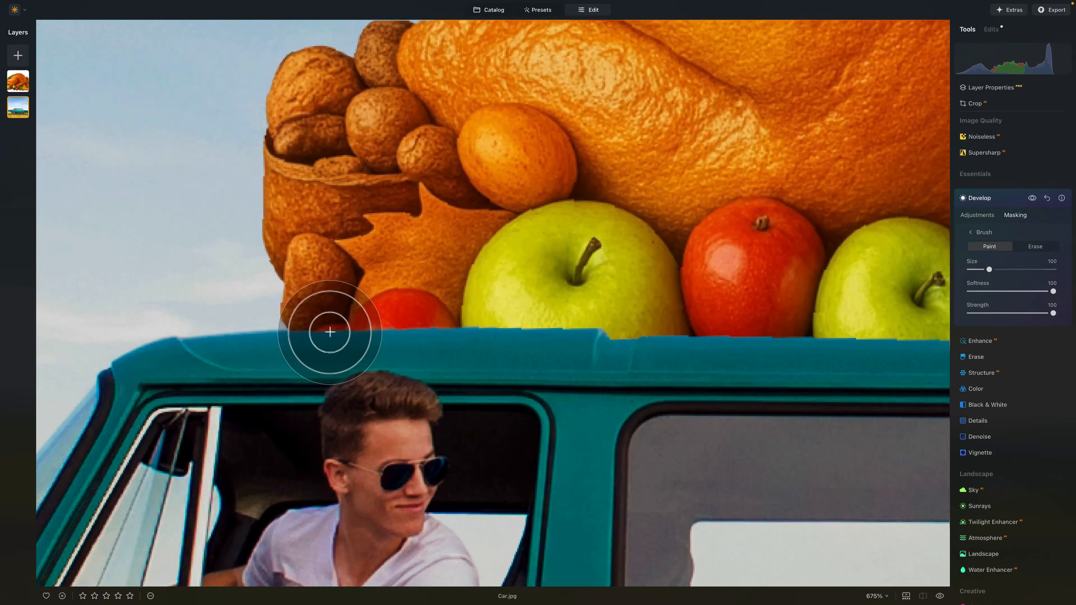
pyautogui.click(1003, 270)
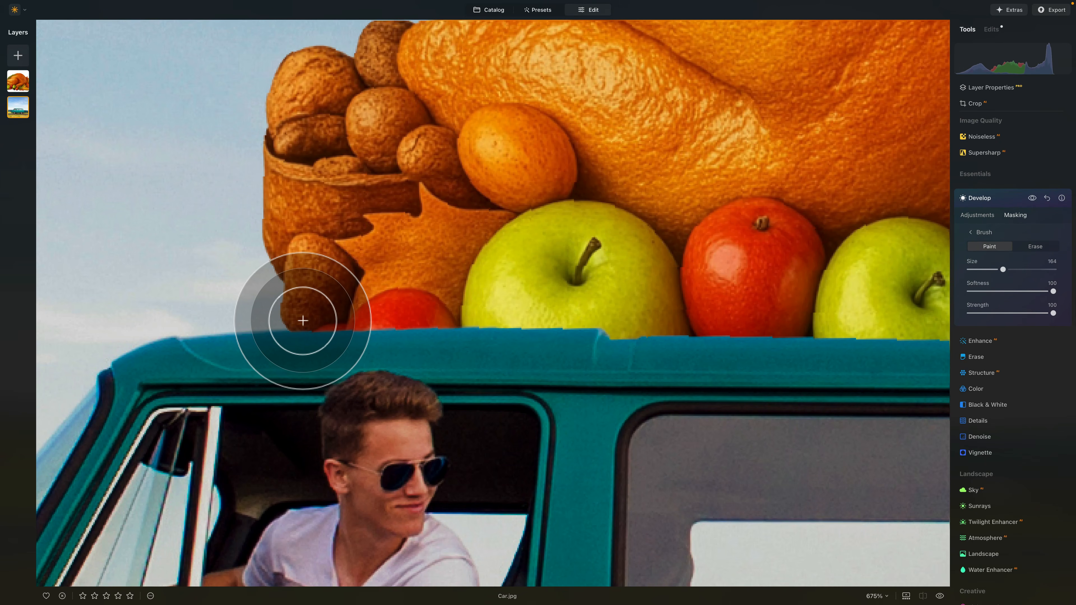
# Paint the darkening as a soft shadow along the van's roofline beneath the roast, from the walnuts to the pumpkin
pyautogui.click(302, 320)
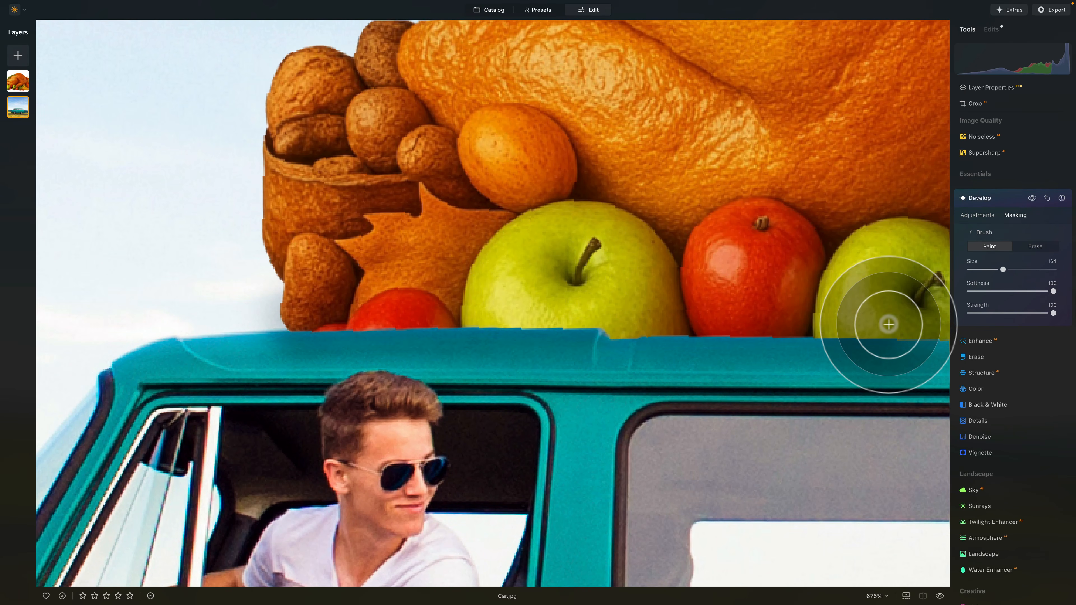
pyautogui.moveTo(846, 283)
pyautogui.mouseDown()
pyautogui.moveTo(218, 288)
pyautogui.moveTo(119, 254)
pyautogui.mouseUp()
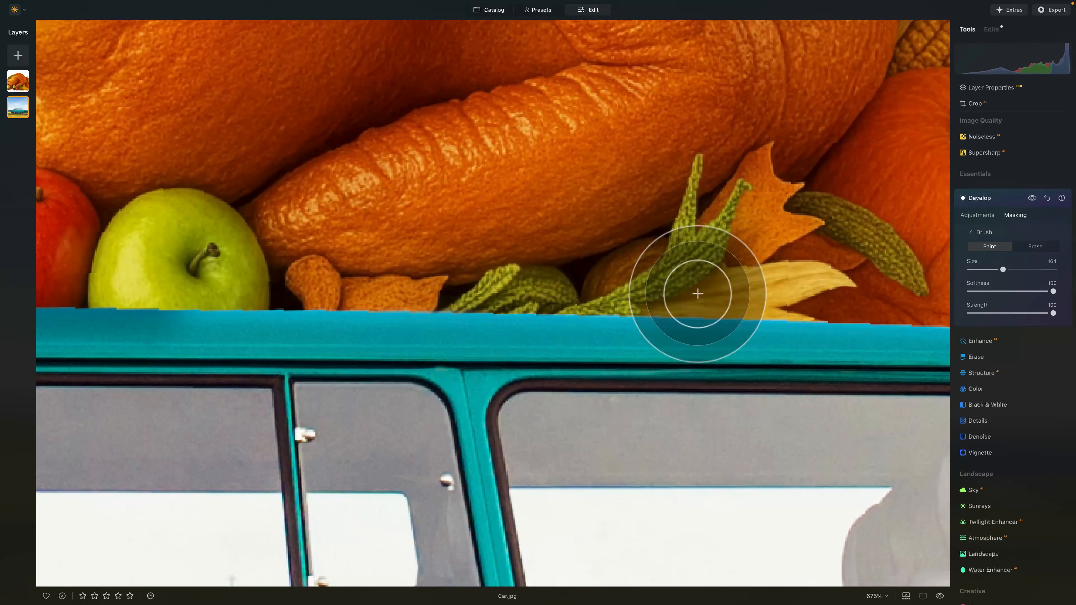
pyautogui.keyDown('shift'); pyautogui.click(790, 305); pyautogui.keyUp('shift')
pyautogui.moveTo(790, 304); pyautogui.dragTo(396, 240)
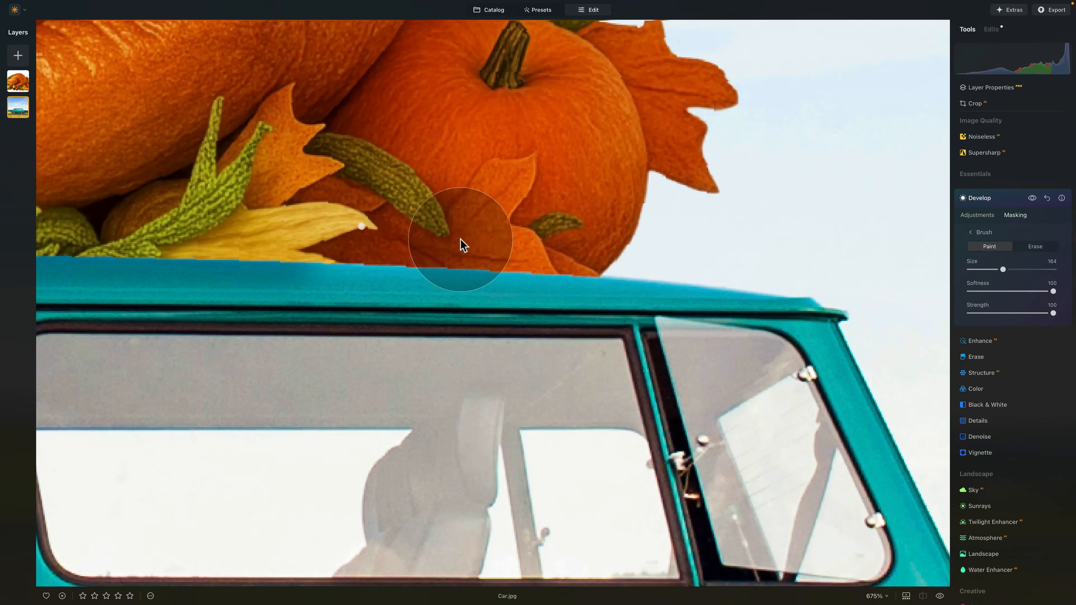
pyautogui.keyDown('shift'); pyautogui.click(573, 259); pyautogui.keyUp('shift')
pyautogui.keyDown('shift'); pyautogui.click(576, 266); pyautogui.keyUp('shift')
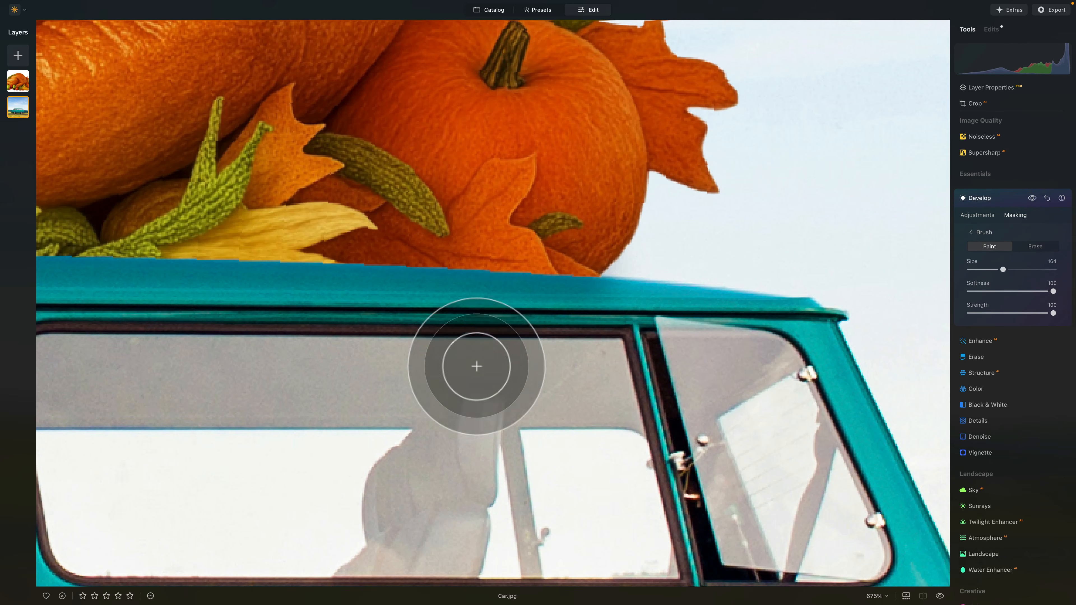
pyautogui.scroll(-5, 498, 384)
pyautogui.scroll(2, 327, 421)
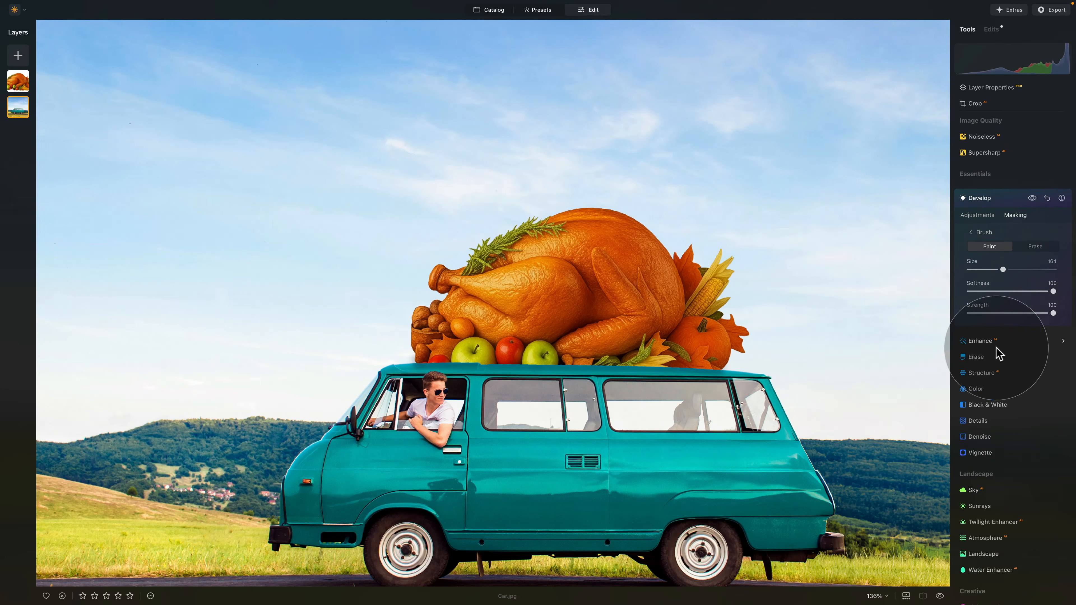
# Reduce the brush to size 68 and paint a tighter contact shadow directly under the food along the whole roofline
pyautogui.scroll(6, 540, 408)
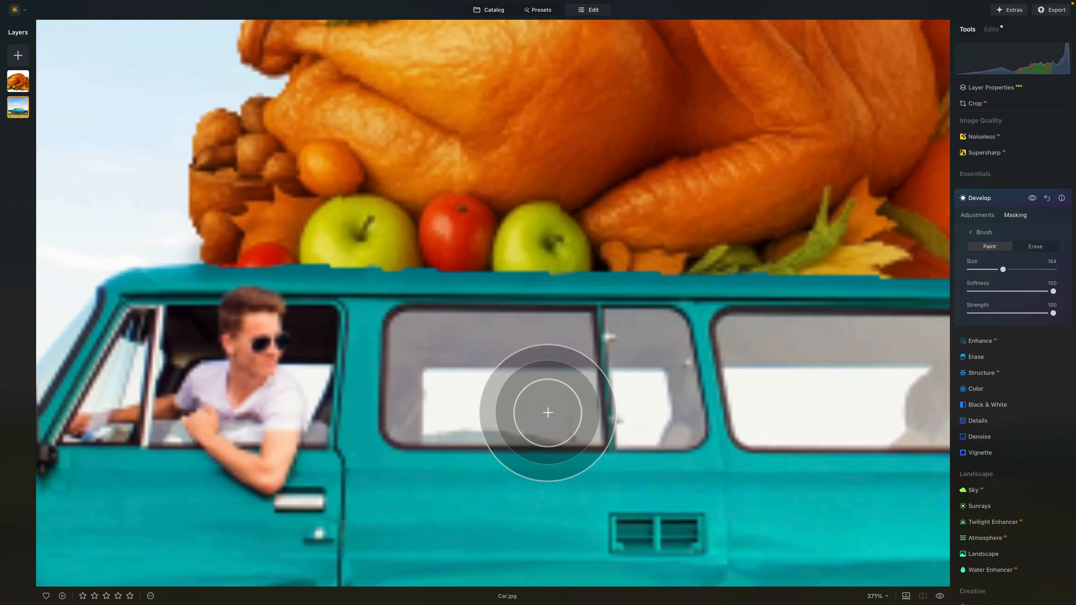
pyautogui.press('[')
pyautogui.press('[')
pyautogui.press('[')
pyautogui.press('[')
pyautogui.press('[')
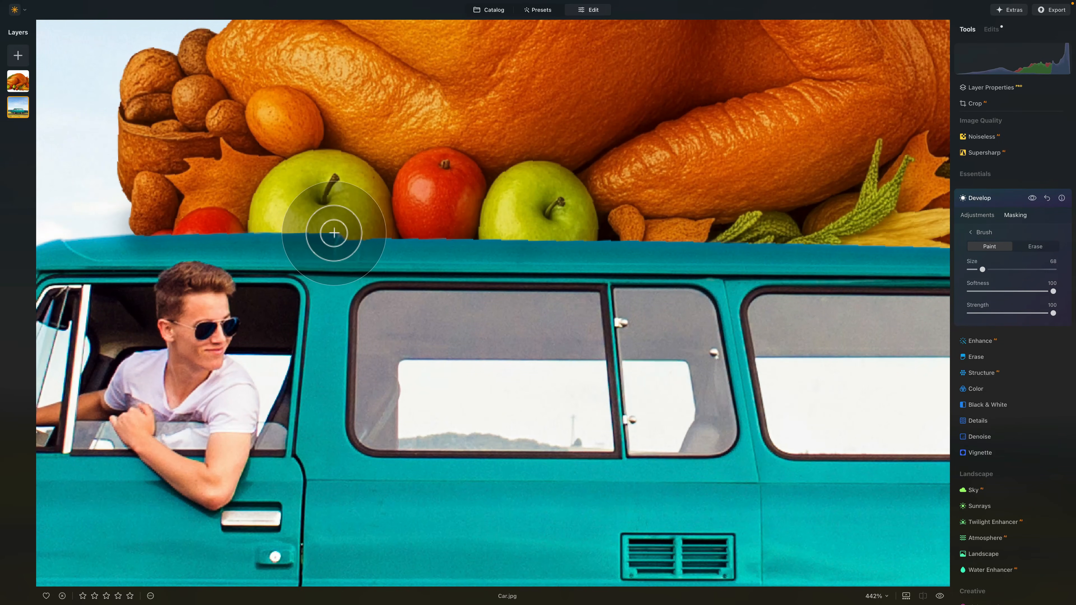
pyautogui.moveTo(280, 228); pyautogui.dragTo(593, 234)
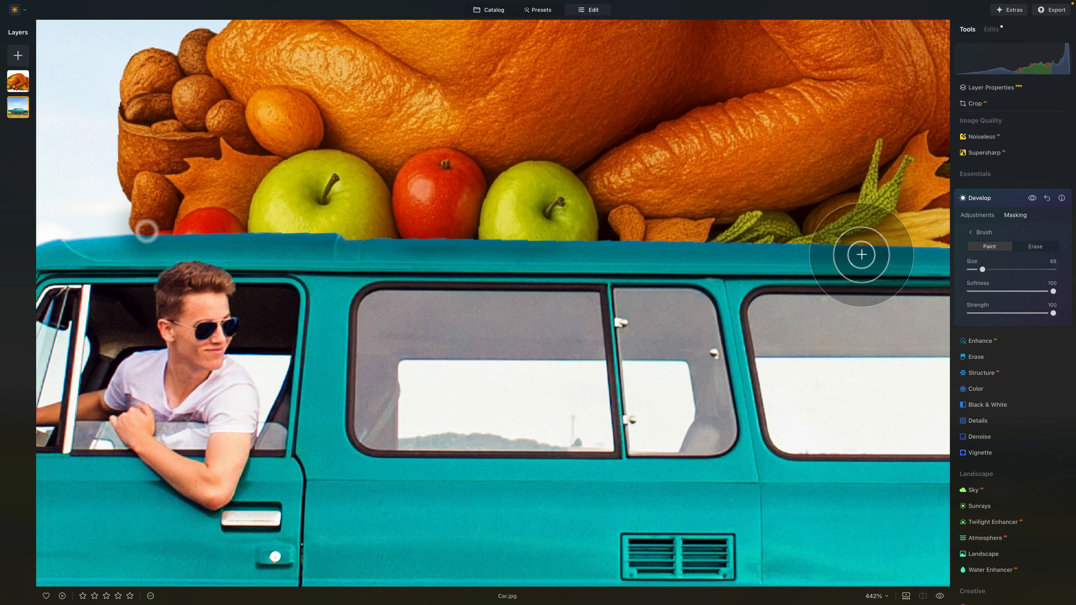
pyautogui.moveTo(932, 229); pyautogui.dragTo(419, 188)
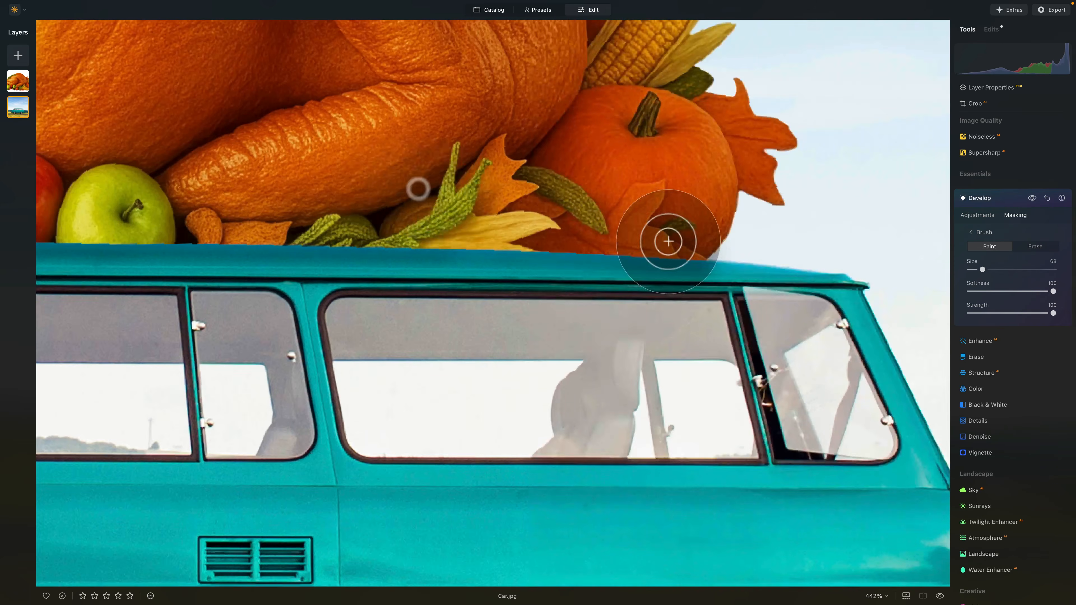
pyautogui.click(698, 254)
pyautogui.scroll(-3, 345, 376)
pyautogui.scroll(-8, 108, 365)
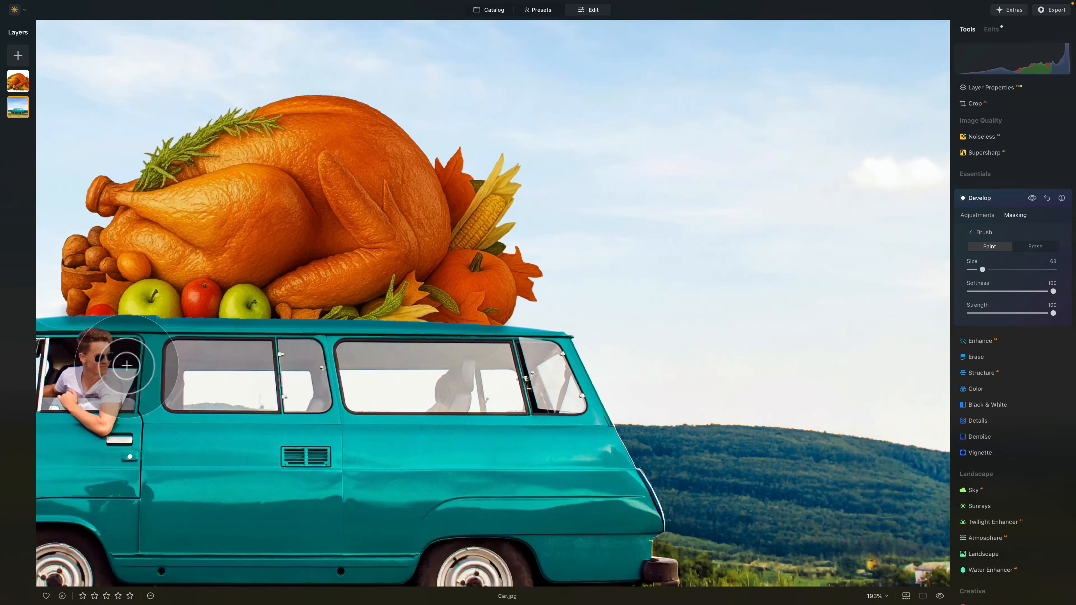
pyautogui.scroll(-1, 204, 381)
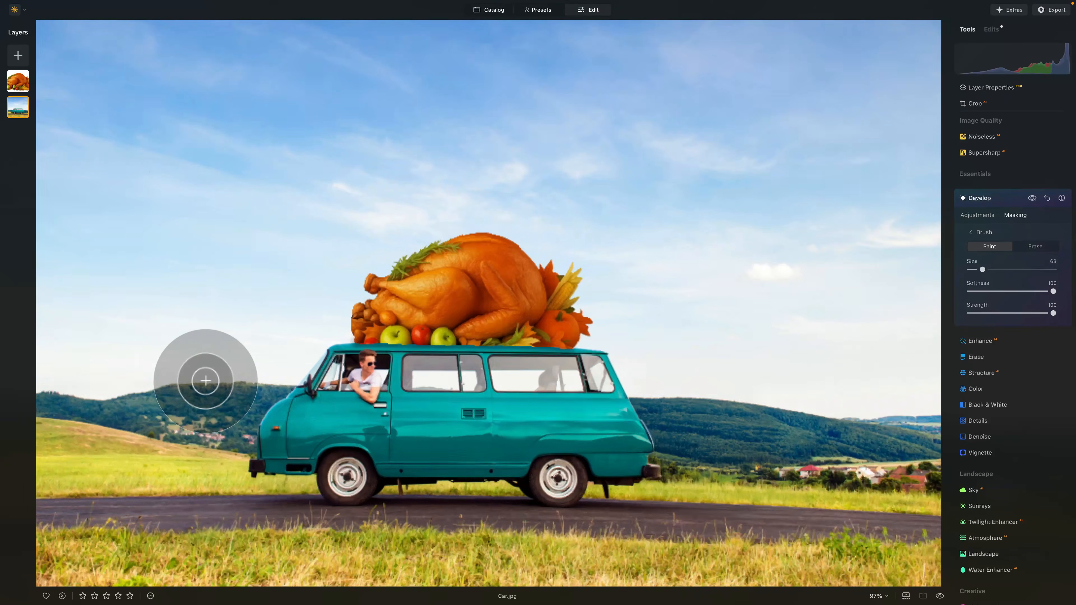
pyautogui.scroll(-1, 205, 381)
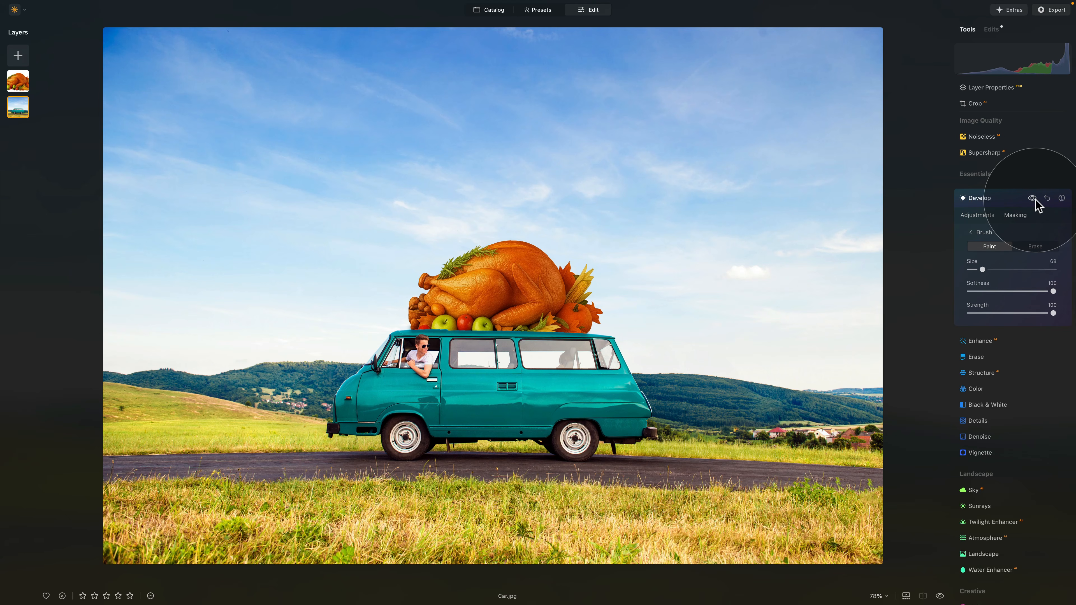
# Set the painted shadow's Develop exposure to about -1.49
pyautogui.click(982, 215)
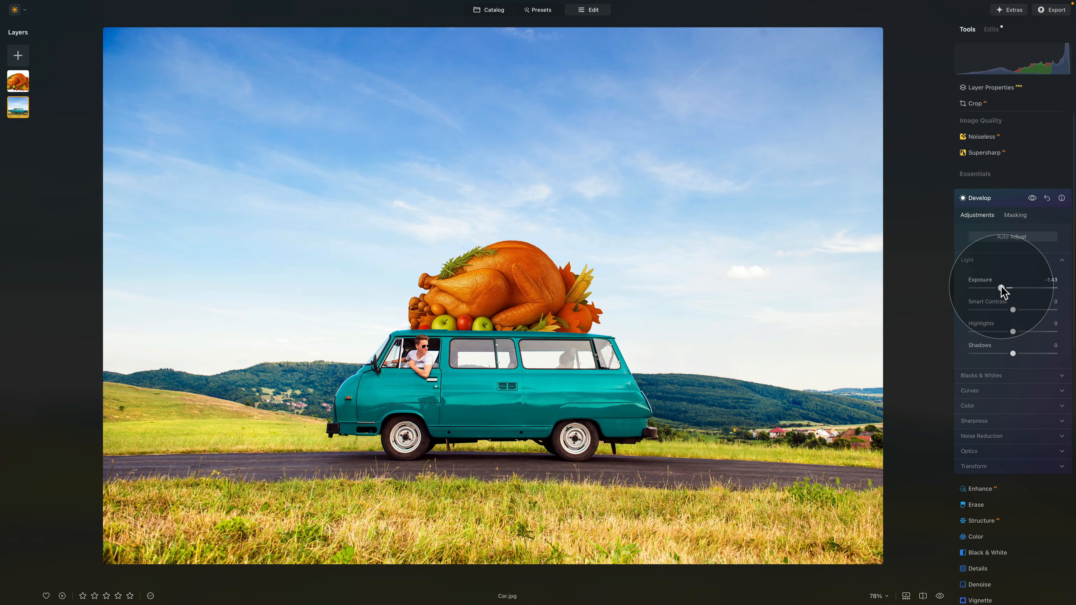
pyautogui.moveTo(1005, 287); pyautogui.dragTo(998, 288)
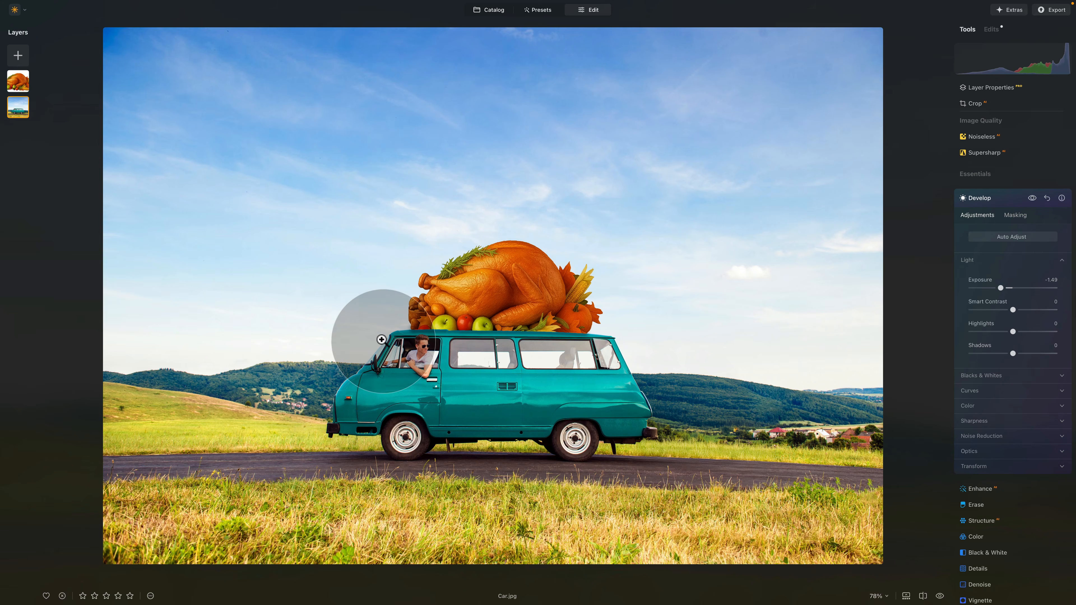
# Erase the shadow spill from the sky beside the walnuts and the pumpkin with brush softness 11, and finish the Develop edit
pyautogui.click(373, 329)
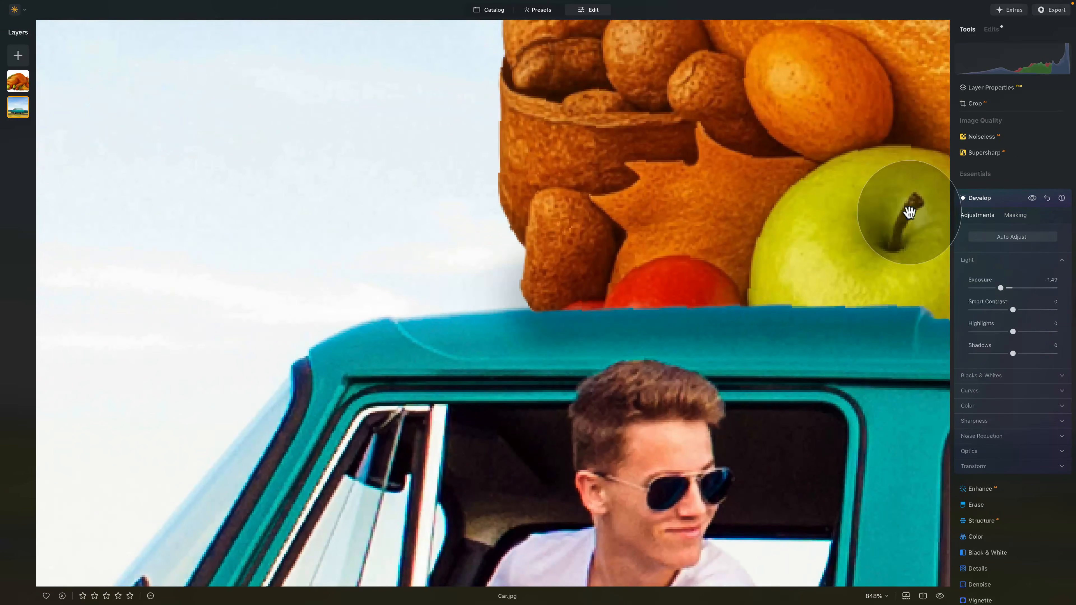
pyautogui.click(1015, 215)
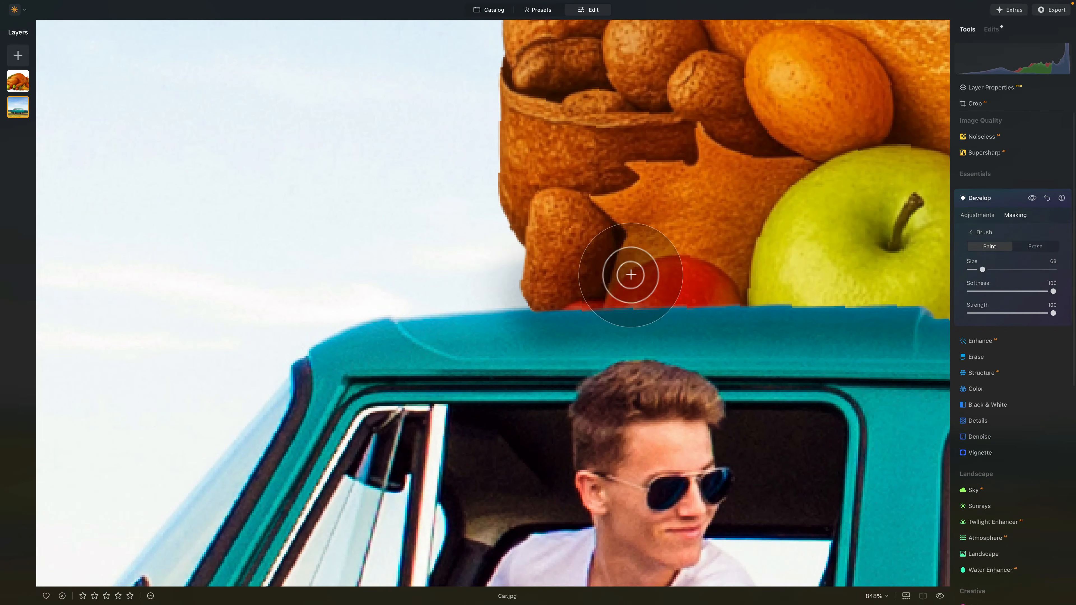
pyautogui.click(1024, 244)
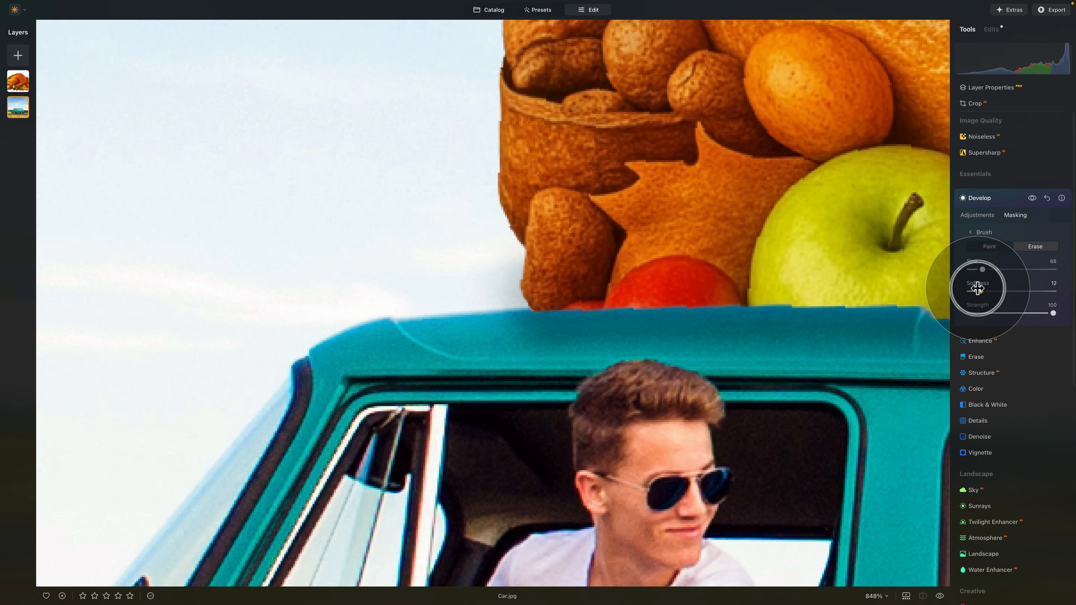
pyautogui.moveTo(499, 296)
pyautogui.mouseDown()
pyautogui.moveTo(545, 297)
pyautogui.moveTo(475, 287)
pyautogui.moveTo(504, 278)
pyautogui.moveTo(490, 255)
pyautogui.mouseUp()
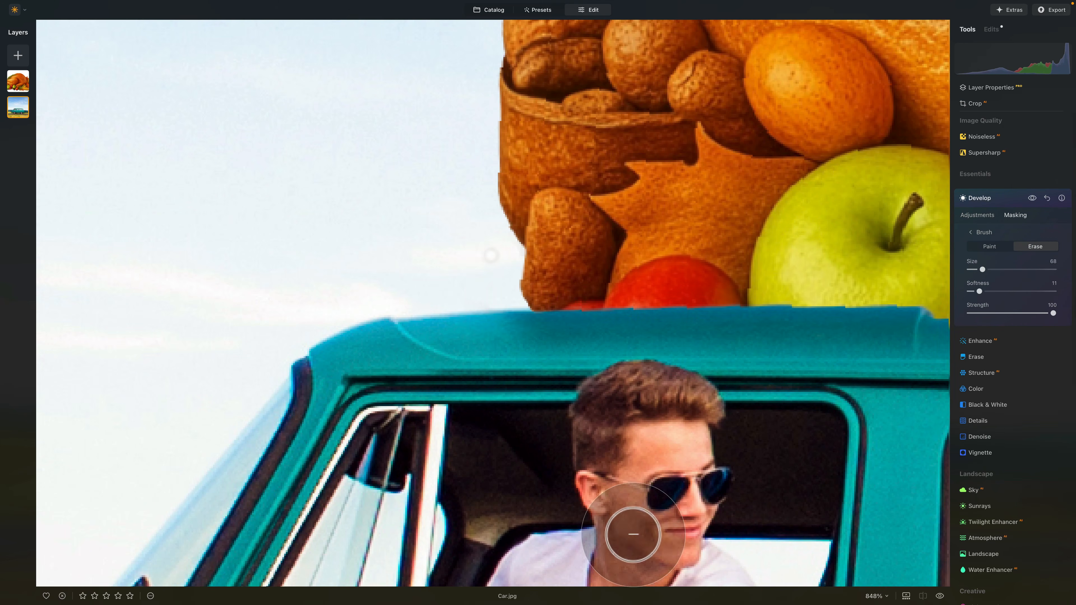
pyautogui.moveTo(943, 283); pyautogui.dragTo(422, 280)
pyautogui.moveTo(804, 316); pyautogui.dragTo(439, 320)
pyautogui.moveTo(846, 311); pyautogui.dragTo(329, 320)
pyautogui.moveTo(762, 309); pyautogui.dragTo(252, 283)
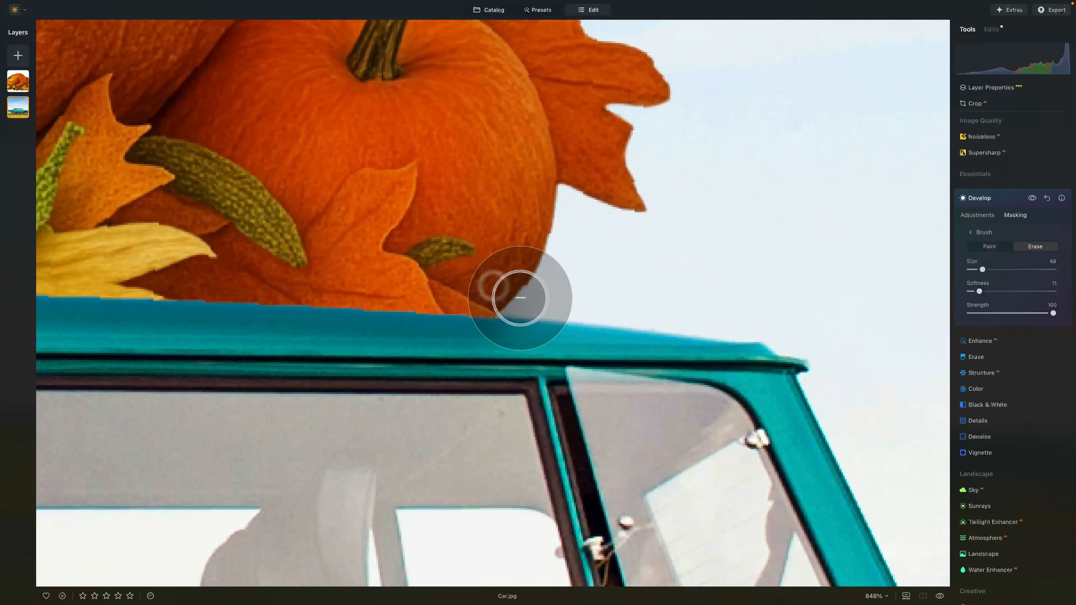
pyautogui.moveTo(498, 303)
pyautogui.mouseDown()
pyautogui.moveTo(579, 307)
pyautogui.moveTo(600, 278)
pyautogui.mouseUp()
pyautogui.hotkey('ctrl', '0')
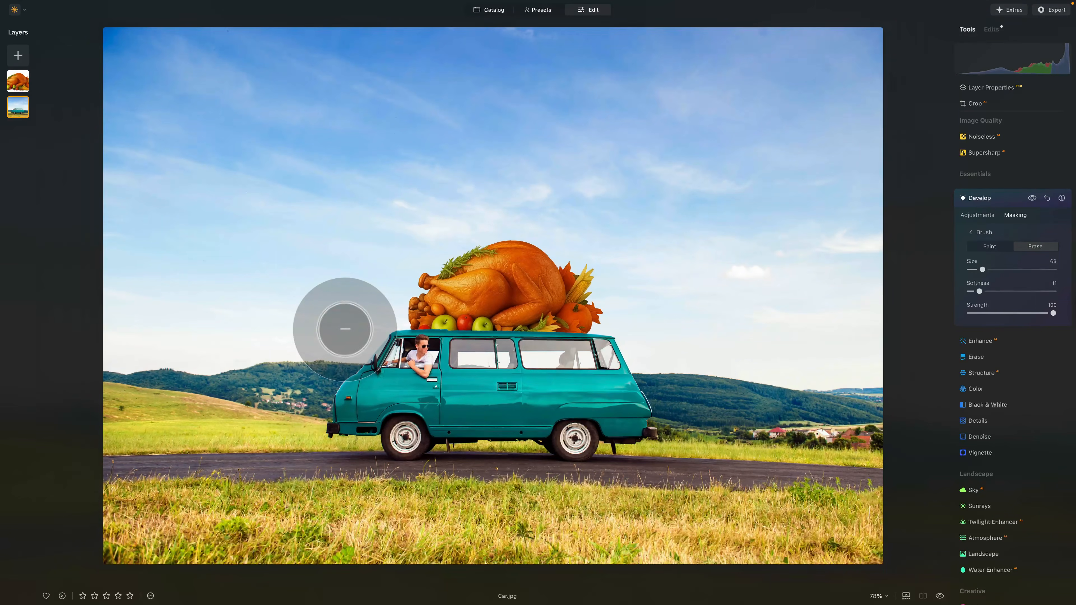
pyautogui.click(1005, 197)
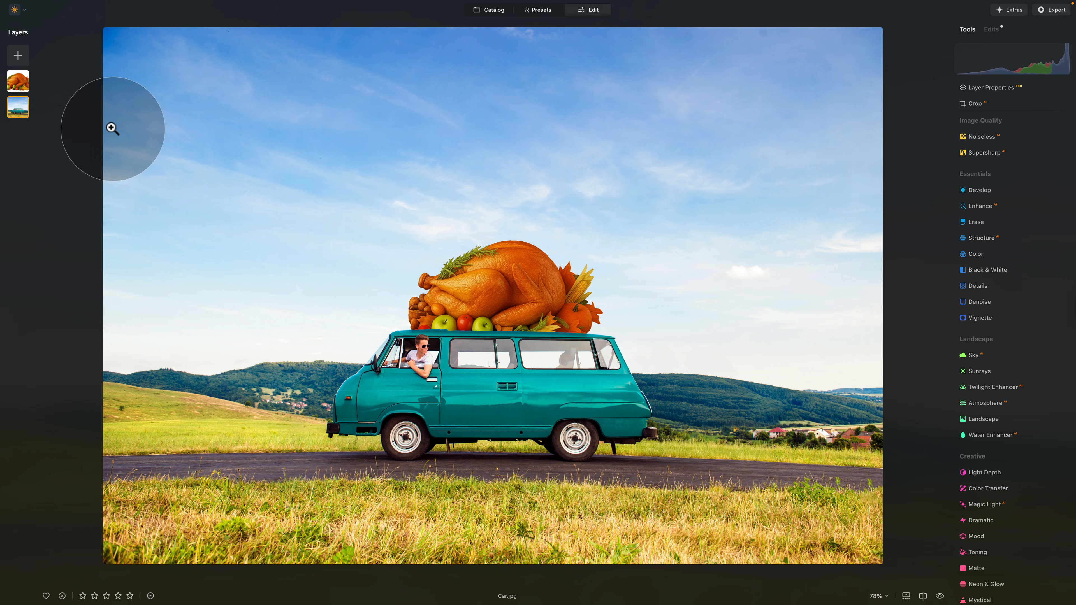
# Add the ribbon image as a new layer, map it with Fit and shrink it to about a fifth of the photo's width
pyautogui.click(19, 56)
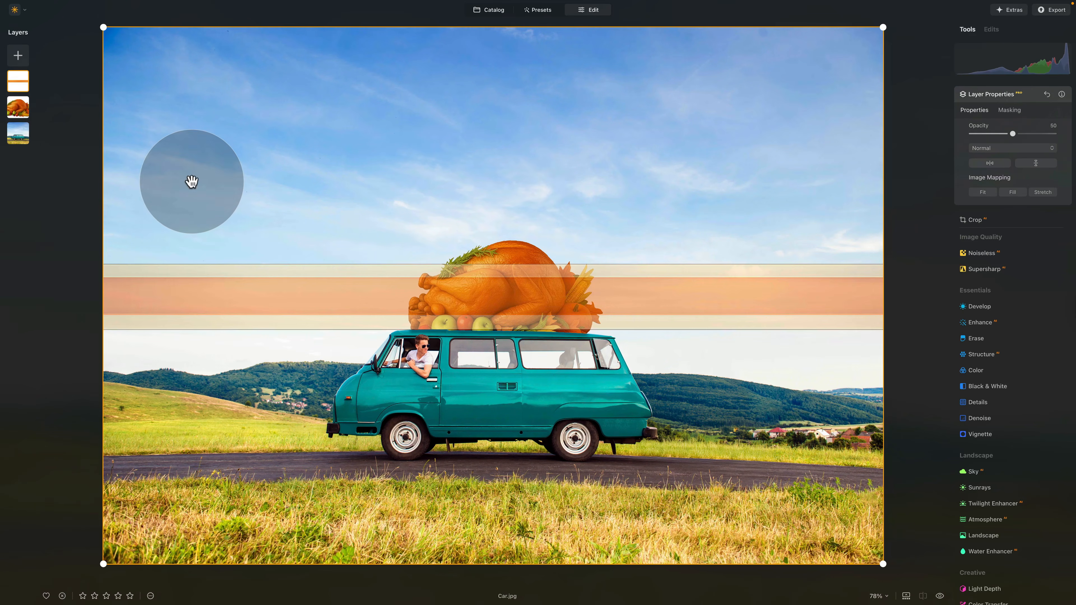
pyautogui.click(982, 192)
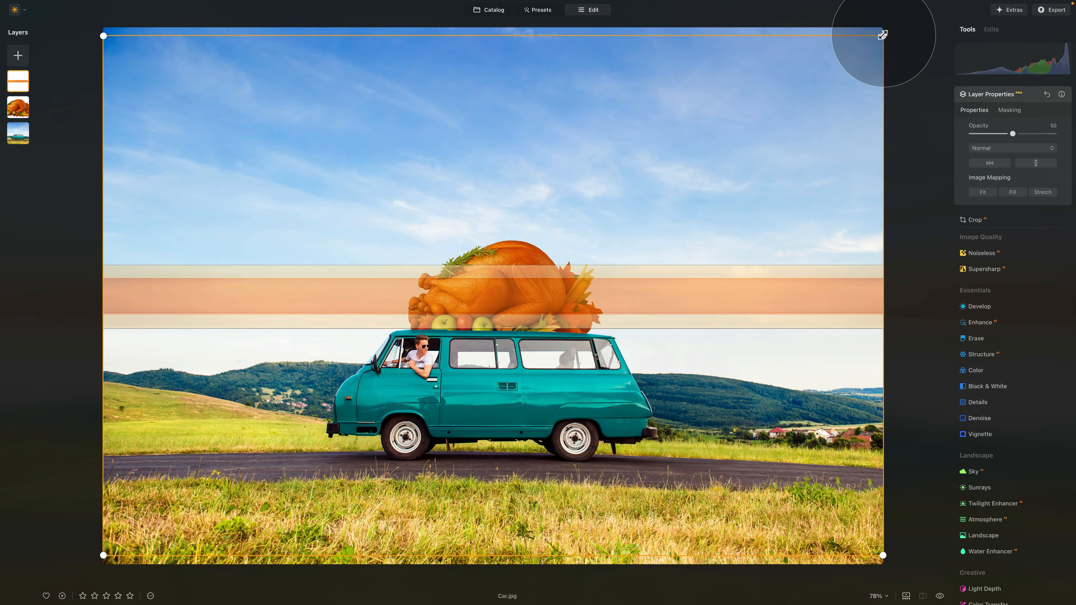
pyautogui.moveTo(880, 37); pyautogui.dragTo(257, 391)
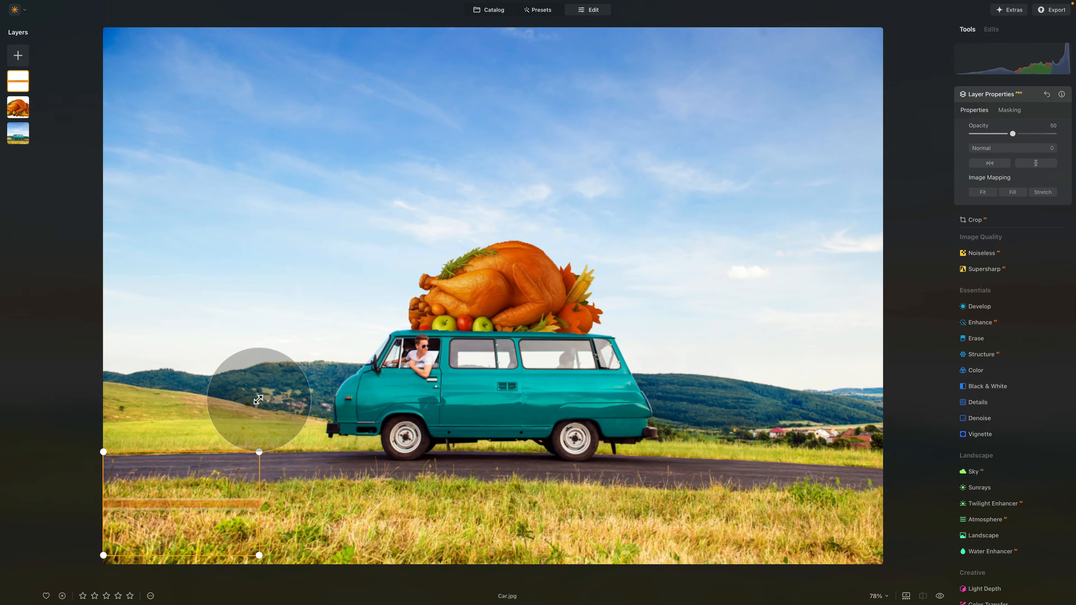
# Rotate the ribbon to vertical, scale it down slightly and place it across the middle of the roast
pyautogui.moveTo(197, 502); pyautogui.dragTo(511, 323)
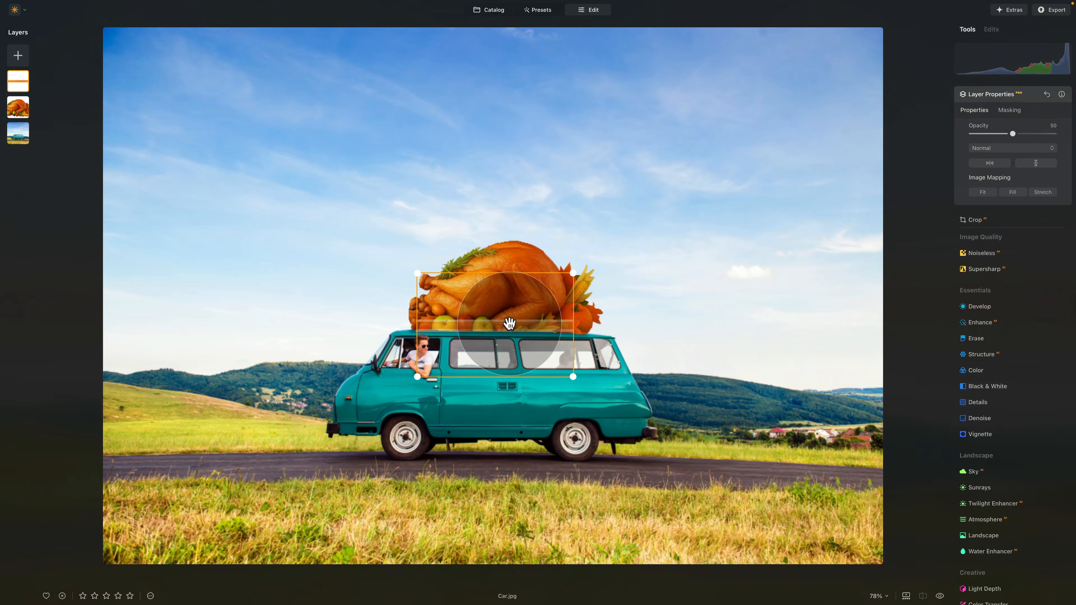
pyautogui.moveTo(560, 422); pyautogui.dragTo(607, 229)
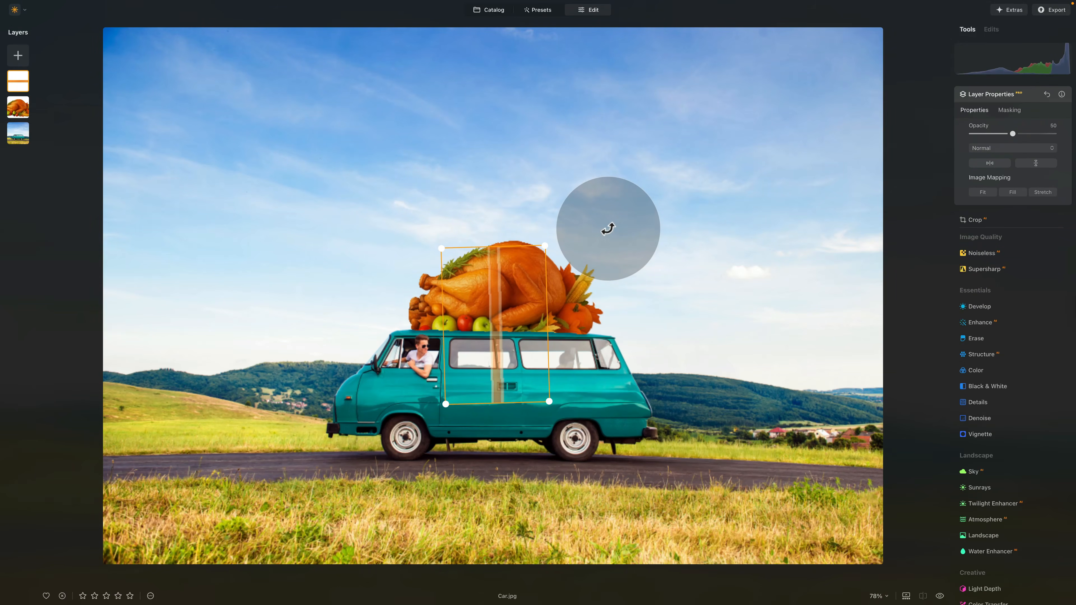
pyautogui.moveTo(506, 329); pyautogui.dragTo(351, 301)
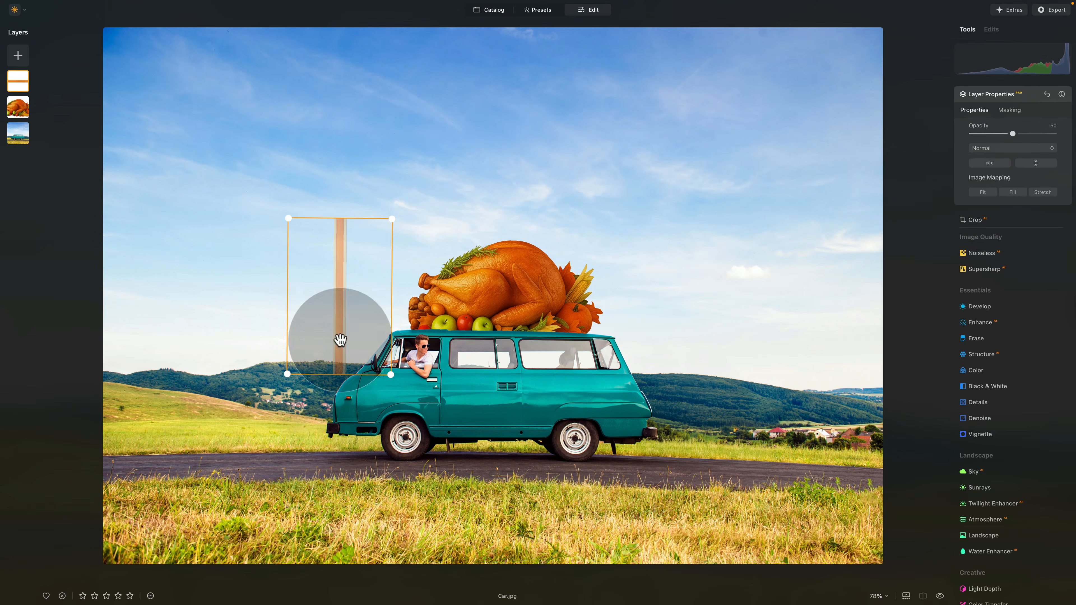
pyautogui.moveTo(360, 316); pyautogui.dragTo(503, 278)
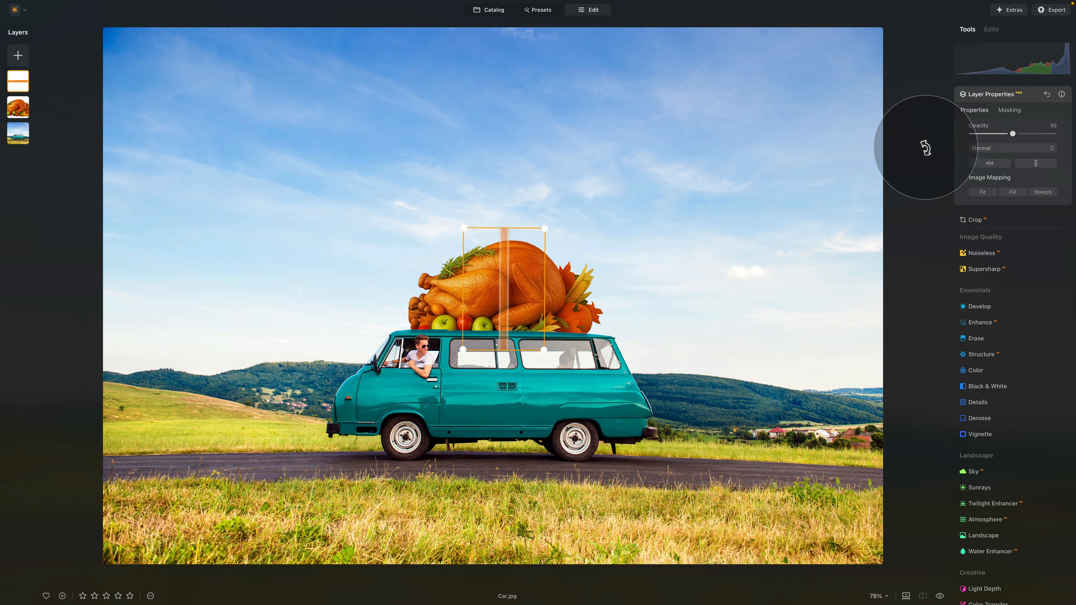
# Add the bow image as a new layer, map it with Fit and shrink it to about a fifth of the photo's width
pyautogui.click(18, 56)
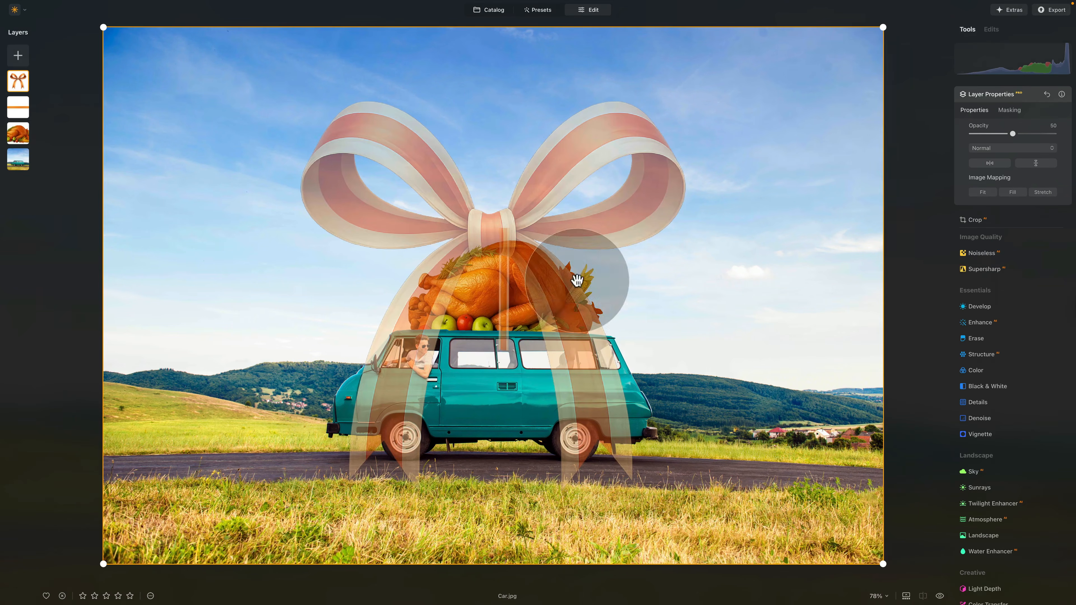
pyautogui.click(978, 195)
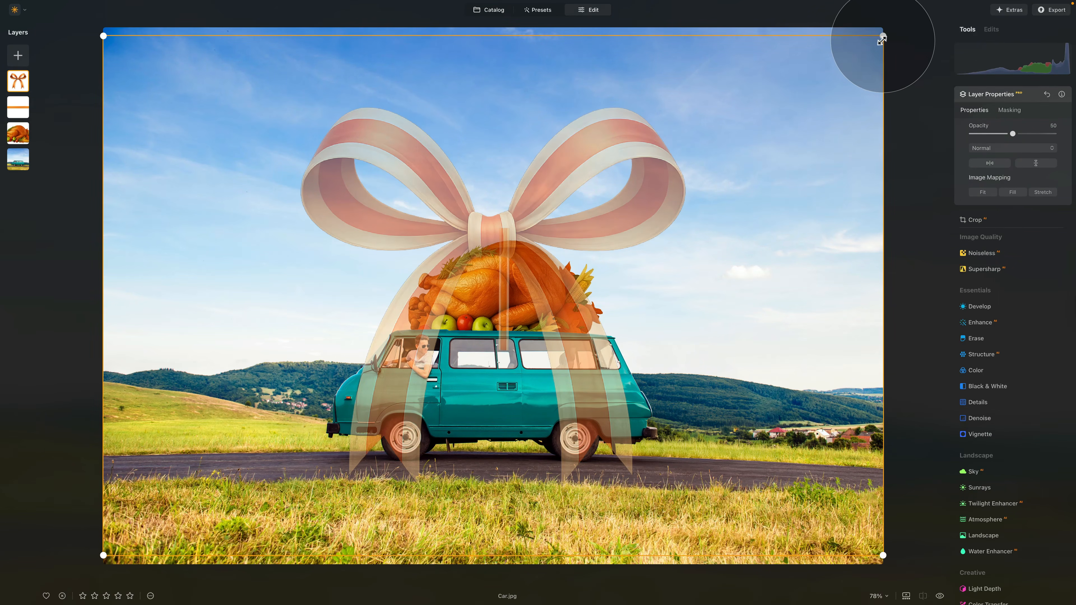
pyautogui.moveTo(882, 35); pyautogui.dragTo(520, 262)
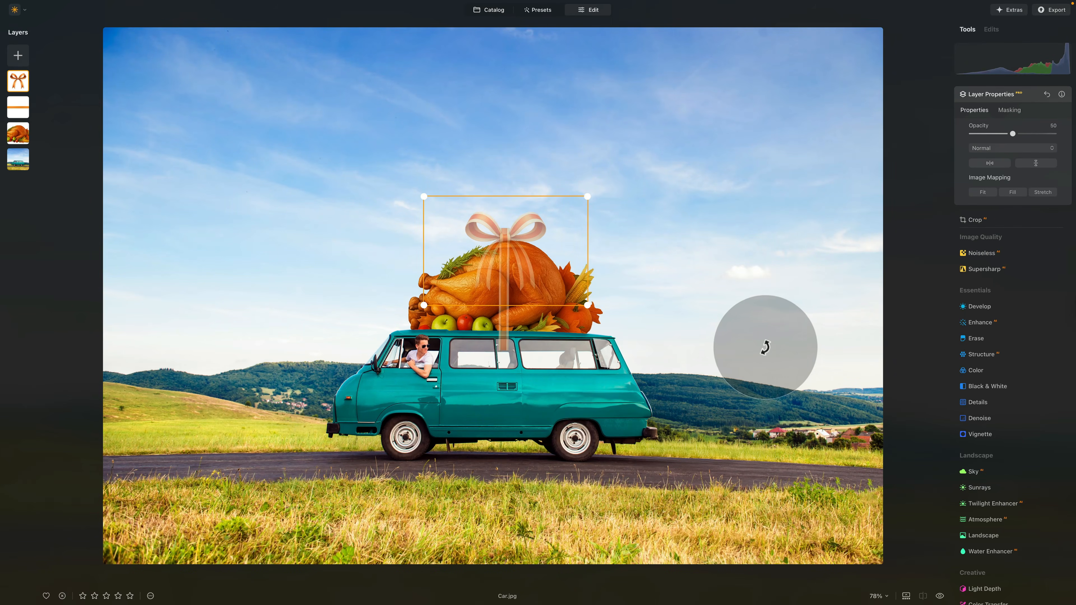
# Enlarge the bow slightly and position its knot on top of the roast, centred over the vertical ribbon
pyautogui.scroll(3, 472, 184)
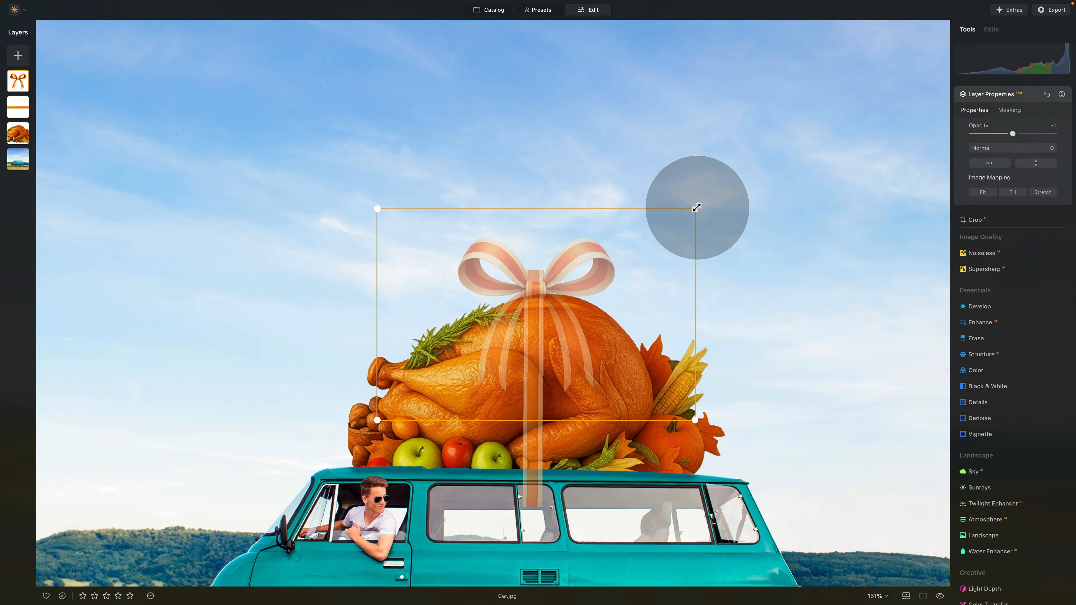
pyautogui.moveTo(696, 208); pyautogui.dragTo(700, 206)
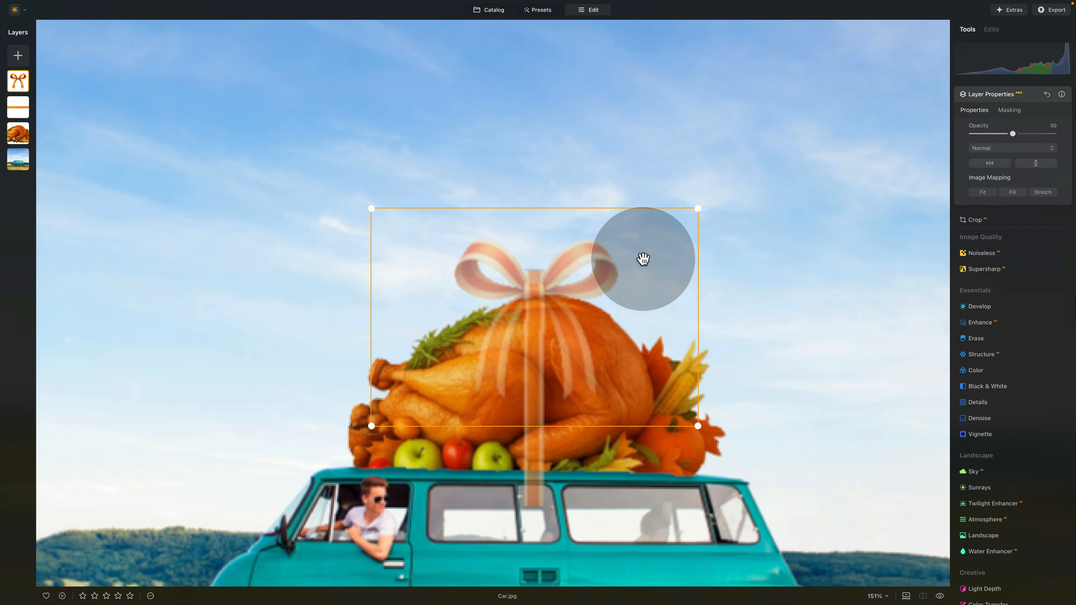
pyautogui.moveTo(558, 290); pyautogui.dragTo(559, 302)
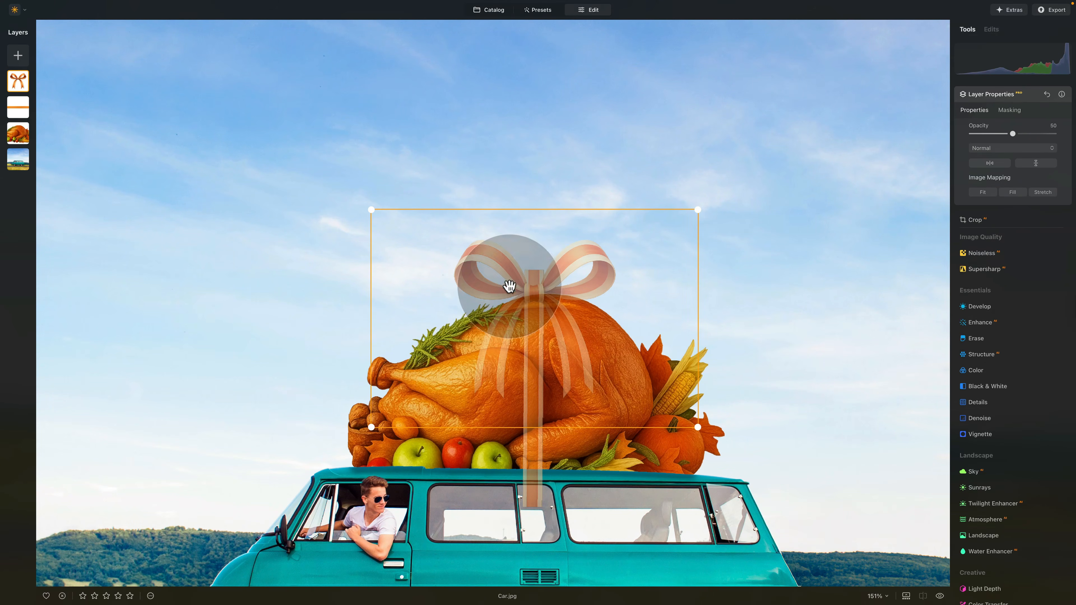
pyautogui.scroll(3, 518, 385)
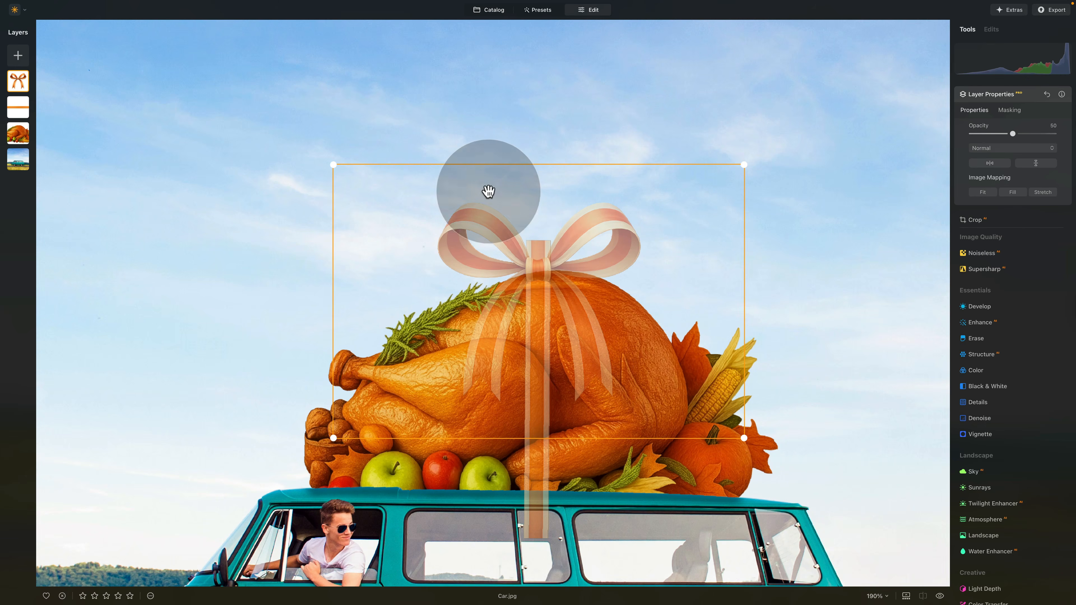
# Scale the ribbon down slightly so its upper end sits behind the bow's knot, and set the bow layer's opacity to 100
pyautogui.click(17, 107)
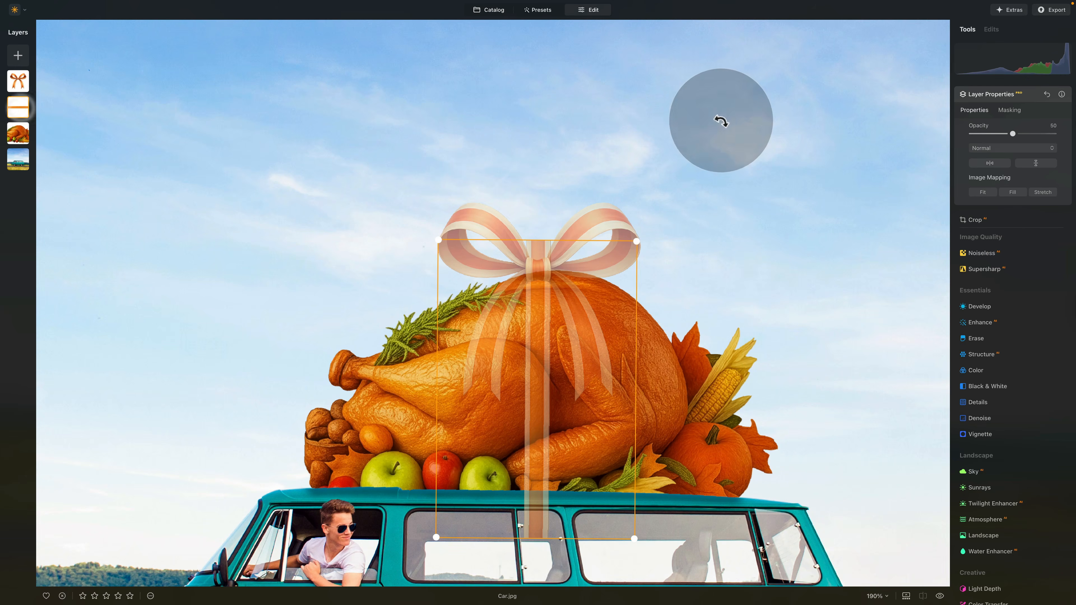
pyautogui.moveTo(637, 241); pyautogui.dragTo(624, 261)
pyautogui.moveTo(536, 353); pyautogui.dragTo(537, 343)
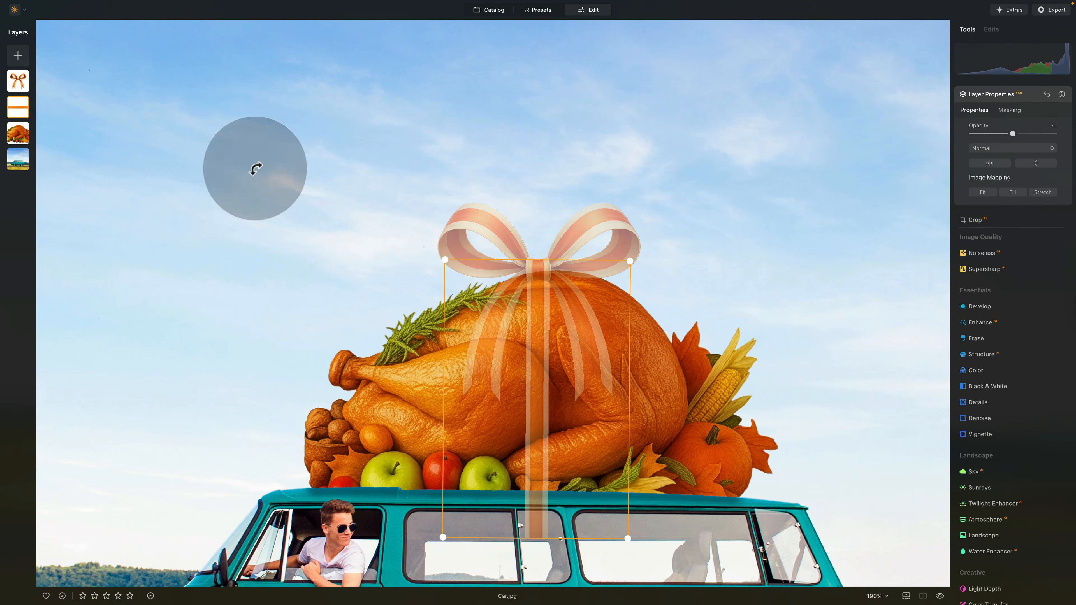
pyautogui.click(18, 80)
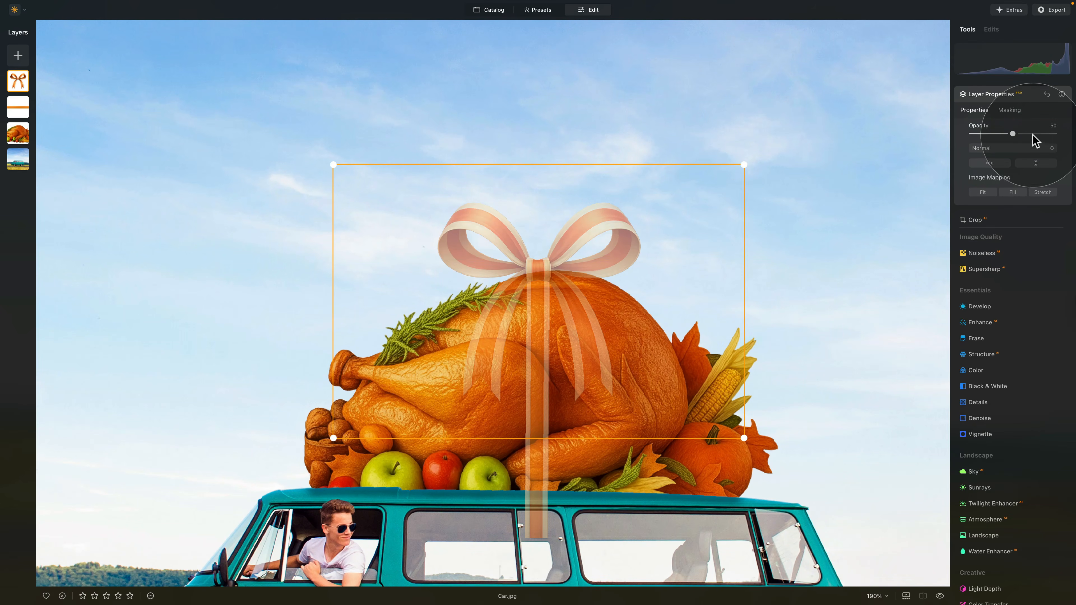
pyautogui.doubleClick(1013, 134)
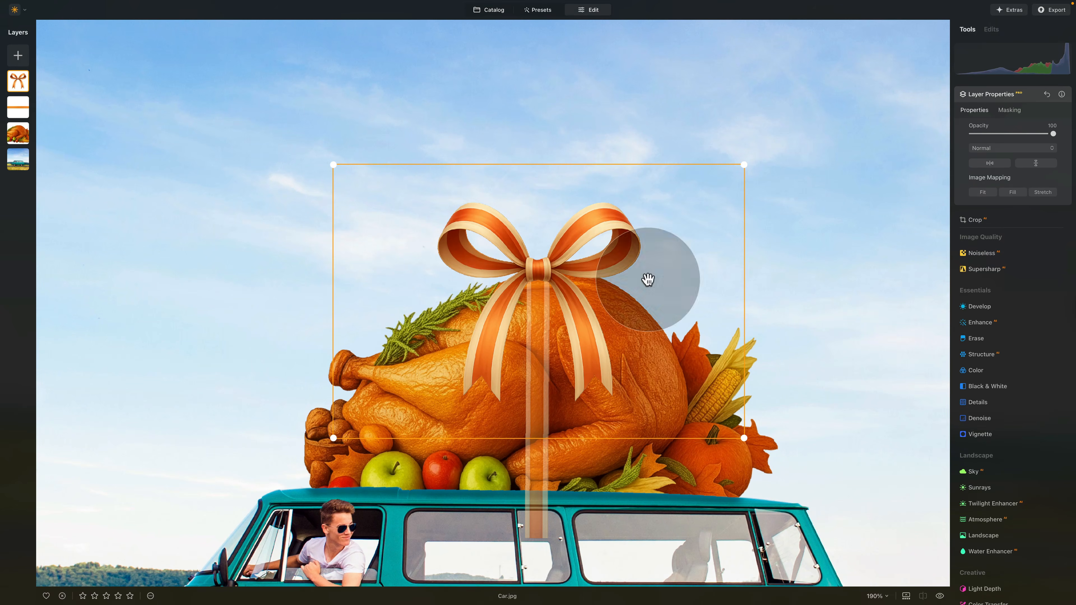
# Erase the ribbon layer's upper end around the bow's knot with a mask brush of size 100, softness 10 and strength 100
pyautogui.click(15, 107)
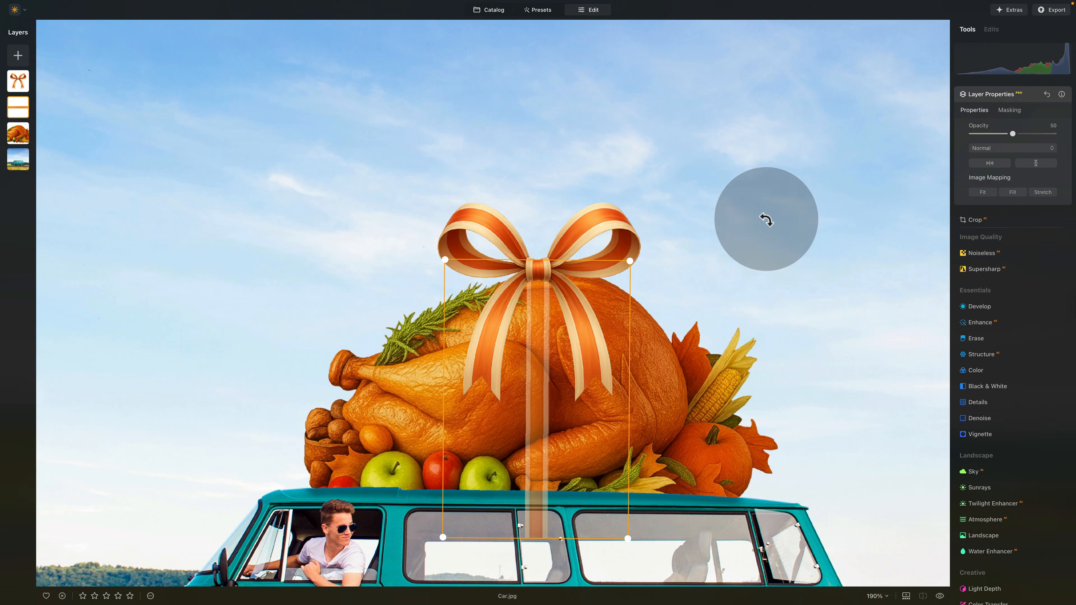
pyautogui.click(1009, 110)
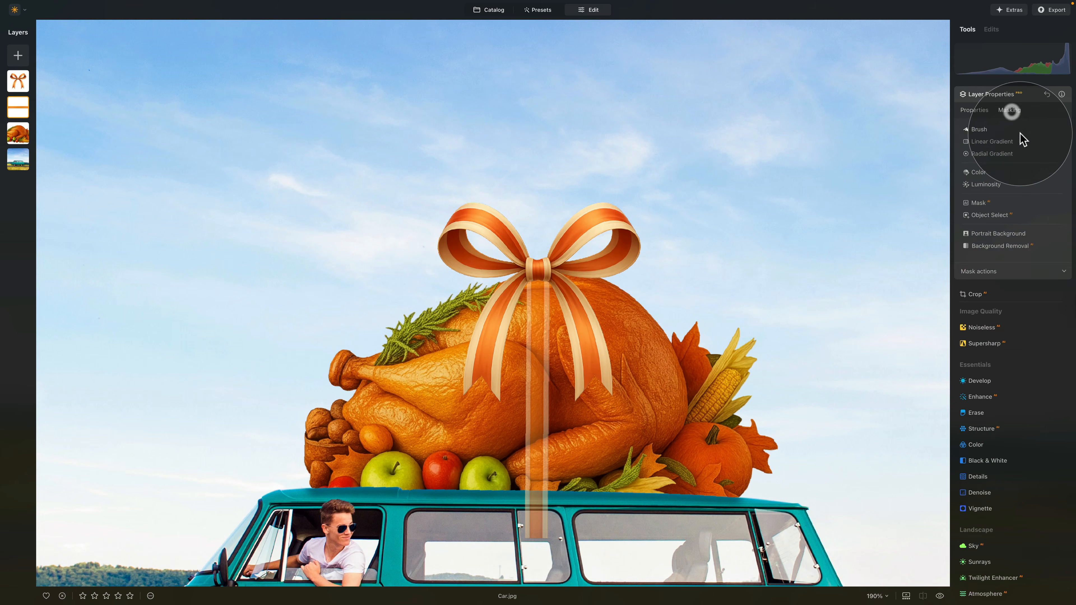
pyautogui.click(977, 127)
pyautogui.click(980, 186)
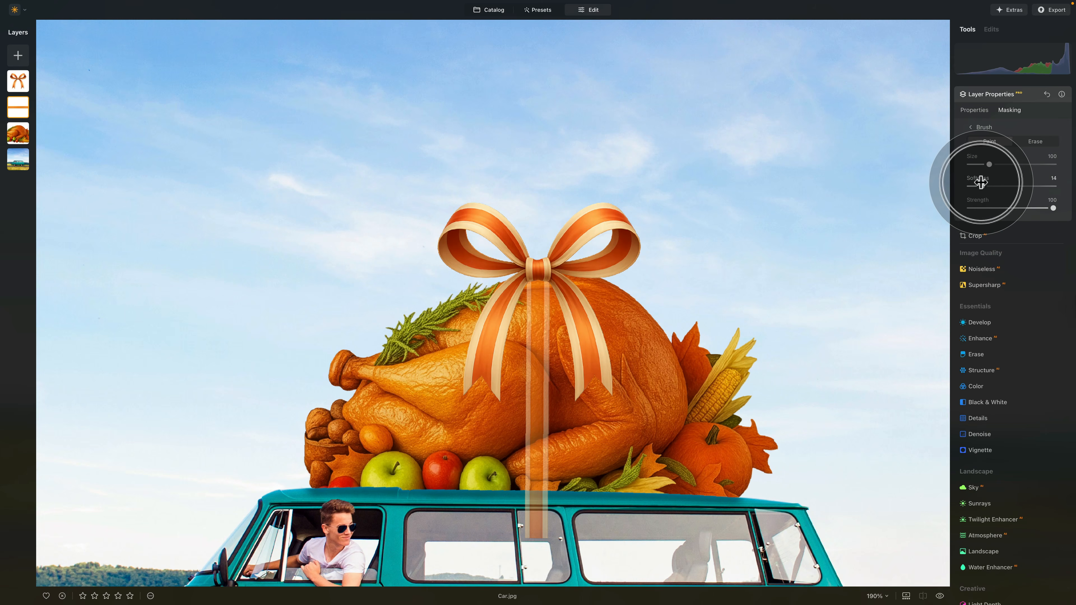
pyautogui.moveTo(979, 182); pyautogui.dragTo(978, 185)
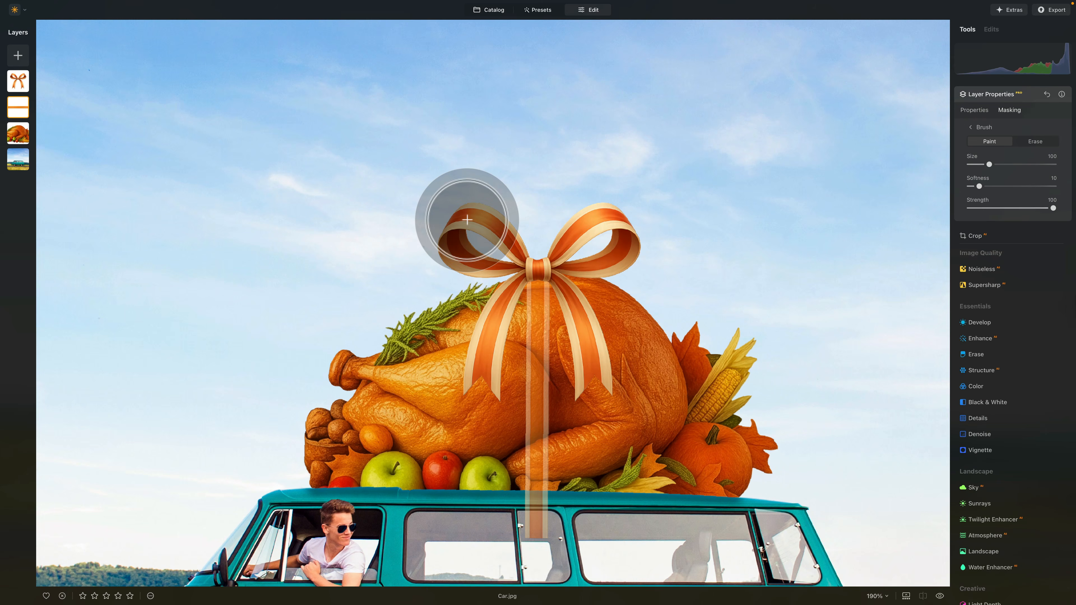
pyautogui.click(1037, 142)
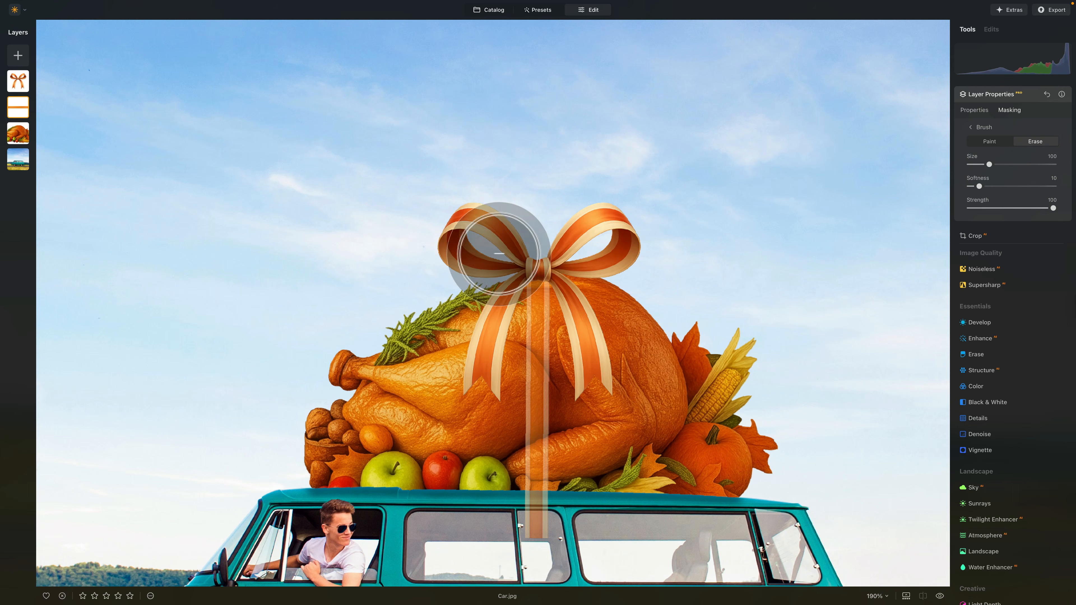
pyautogui.moveTo(510, 244)
pyautogui.mouseDown()
pyautogui.moveTo(557, 229)
pyautogui.moveTo(572, 242)
pyautogui.mouseUp()
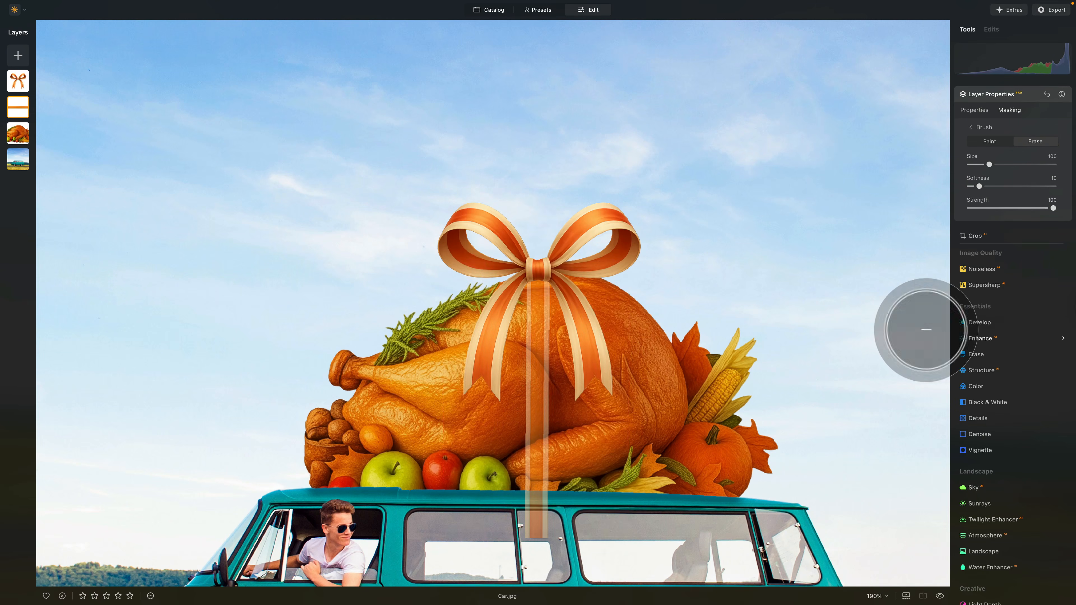
# Erase the ribbon's lower end over the van's side window in a straight line below the frame, enlarging the brush to 220
pyautogui.scroll(10, 524, 564)
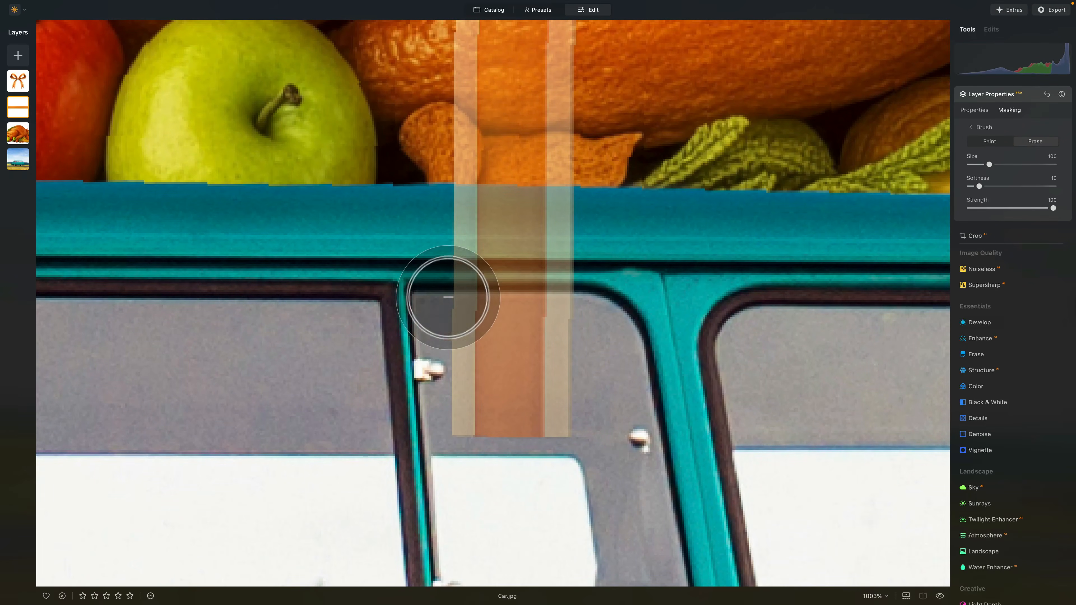
pyautogui.scroll(2, 430, 375)
pyautogui.scroll(4, 435, 373)
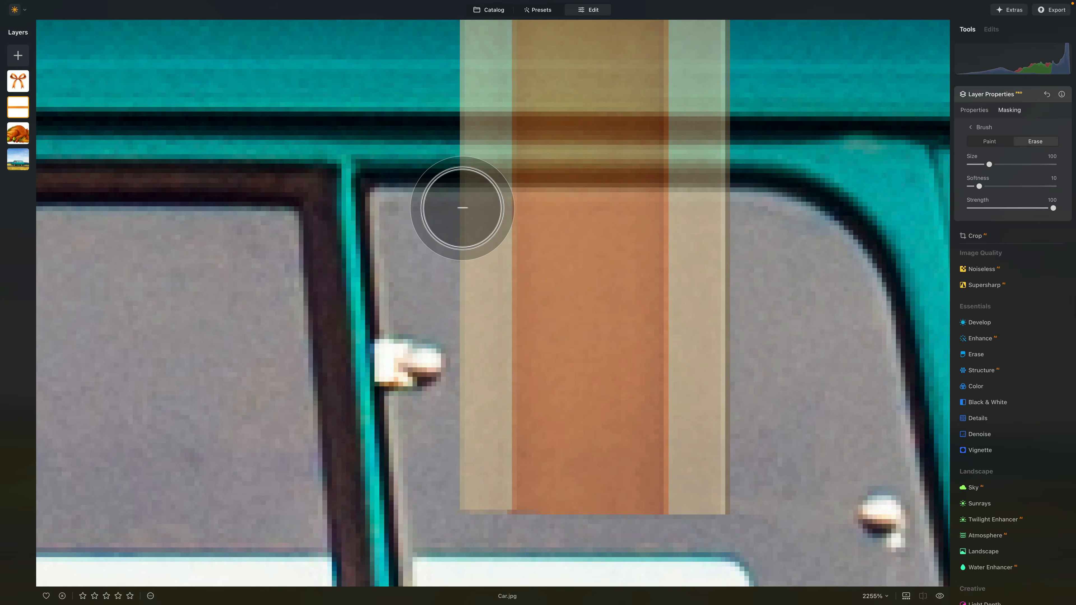
pyautogui.click(462, 208)
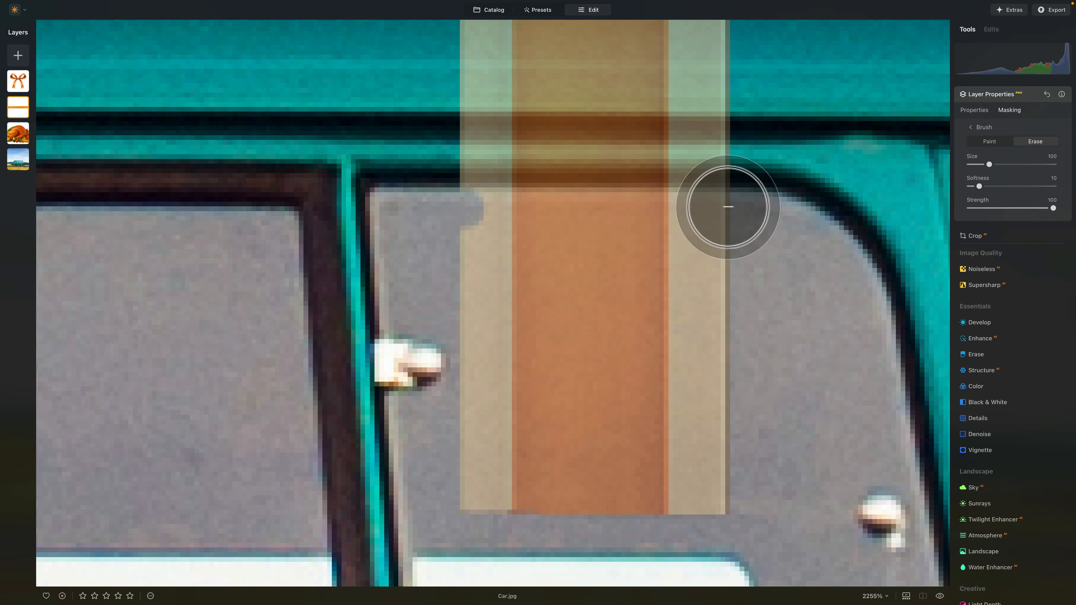
pyautogui.keyDown('shift'); pyautogui.click(727, 208); pyautogui.keyUp('shift')
pyautogui.press(']')
pyautogui.press(']')
pyautogui.press(']')
pyautogui.press(']')
pyautogui.press(']')
pyautogui.press(']')
pyautogui.press(']')
pyautogui.press(']')
pyautogui.press(']')
pyautogui.press(']')
pyautogui.press(']')
pyautogui.press(']')
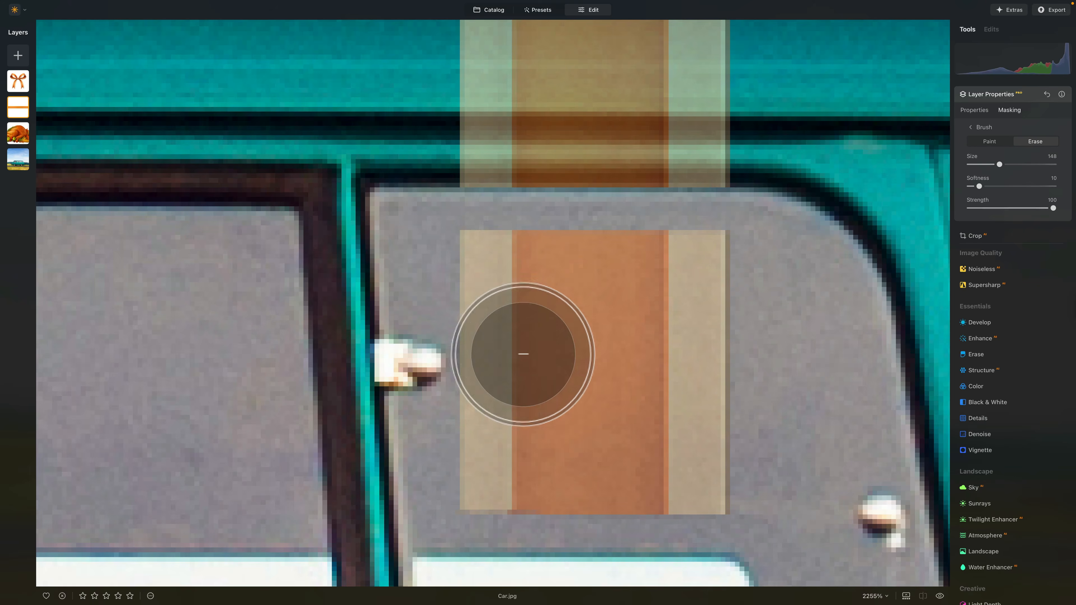
pyautogui.moveTo(467, 267)
pyautogui.mouseDown()
pyautogui.moveTo(689, 252)
pyautogui.moveTo(735, 300)
pyautogui.moveTo(433, 373)
pyautogui.moveTo(763, 497)
pyautogui.moveTo(721, 427)
pyautogui.moveTo(745, 345)
pyautogui.mouseUp()
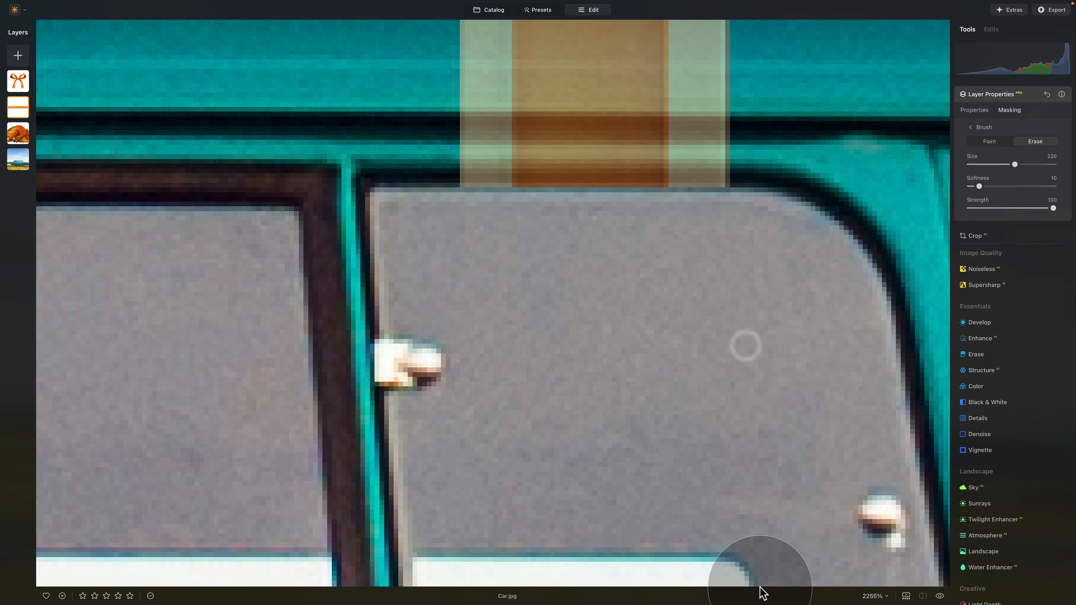
# Set the ribbon layer's opacity to 100
pyautogui.hotkey('ctrl', '0')
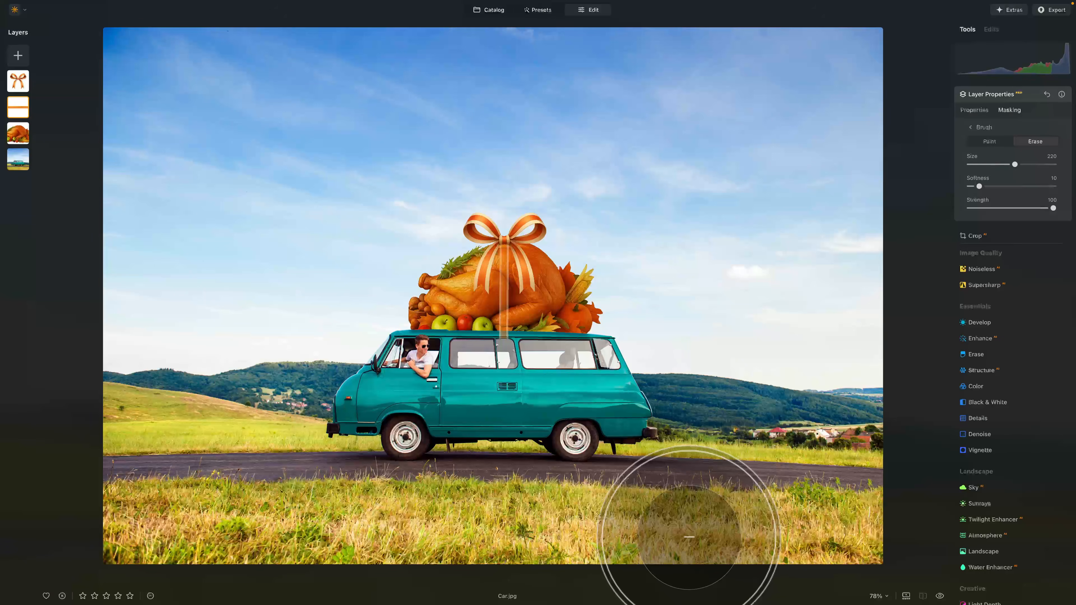
pyautogui.click(968, 109)
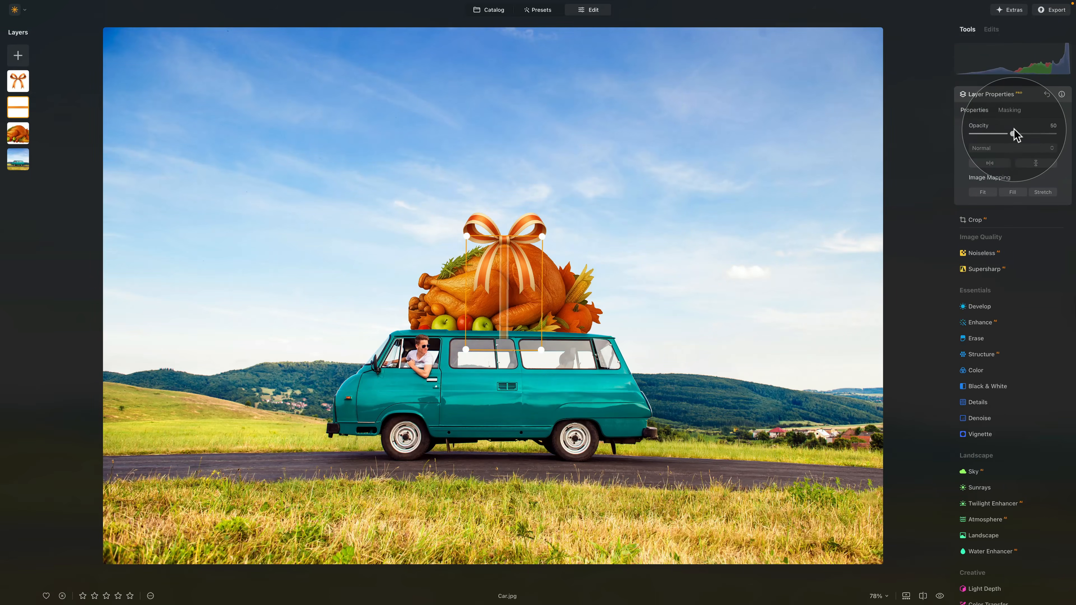
pyautogui.moveTo(1012, 134); pyautogui.dragTo(1055, 133)
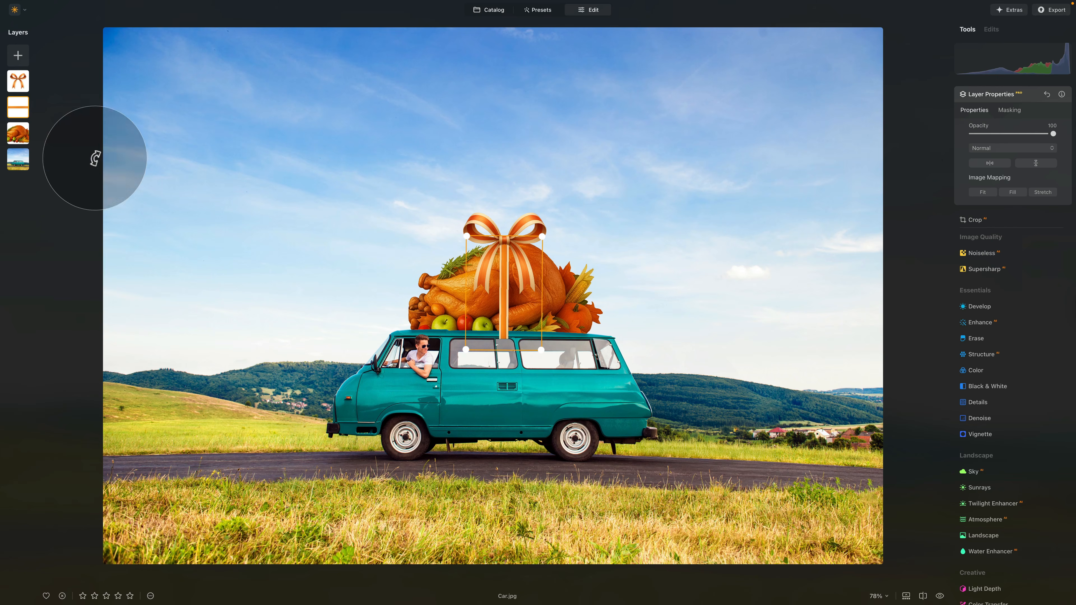
# Select the roast layer and lower its Develop exposure to about -1.01
pyautogui.click(18, 133)
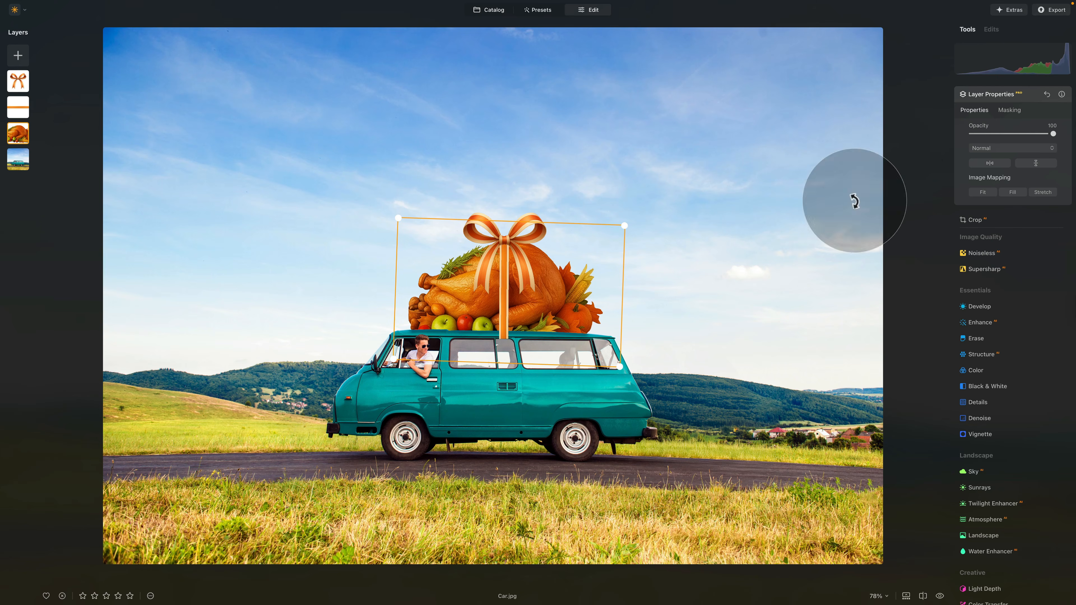
pyautogui.click(979, 307)
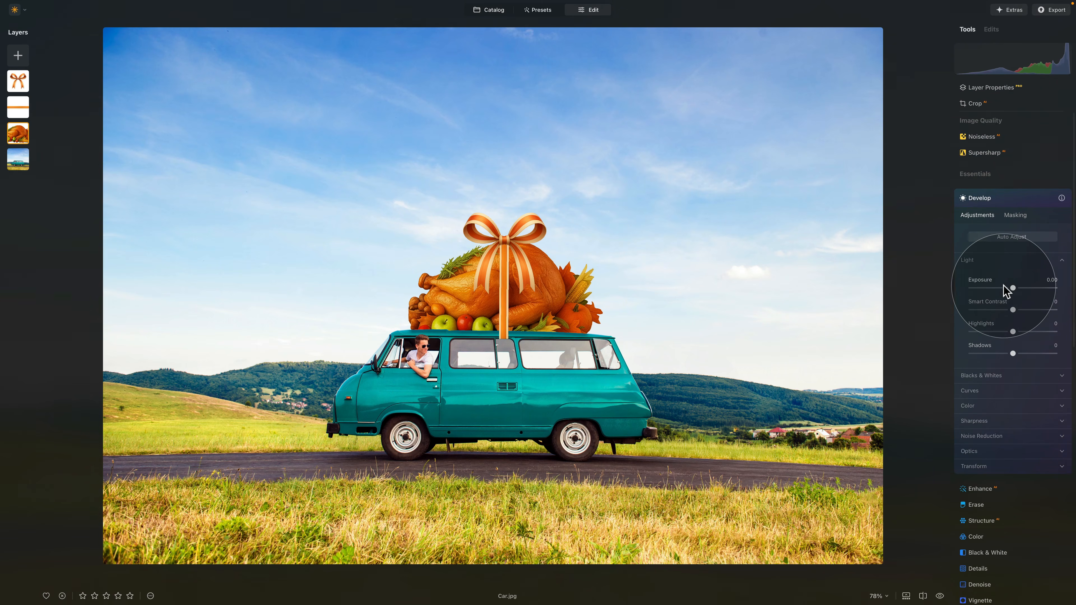
pyautogui.moveTo(1011, 288); pyautogui.dragTo(1006, 287)
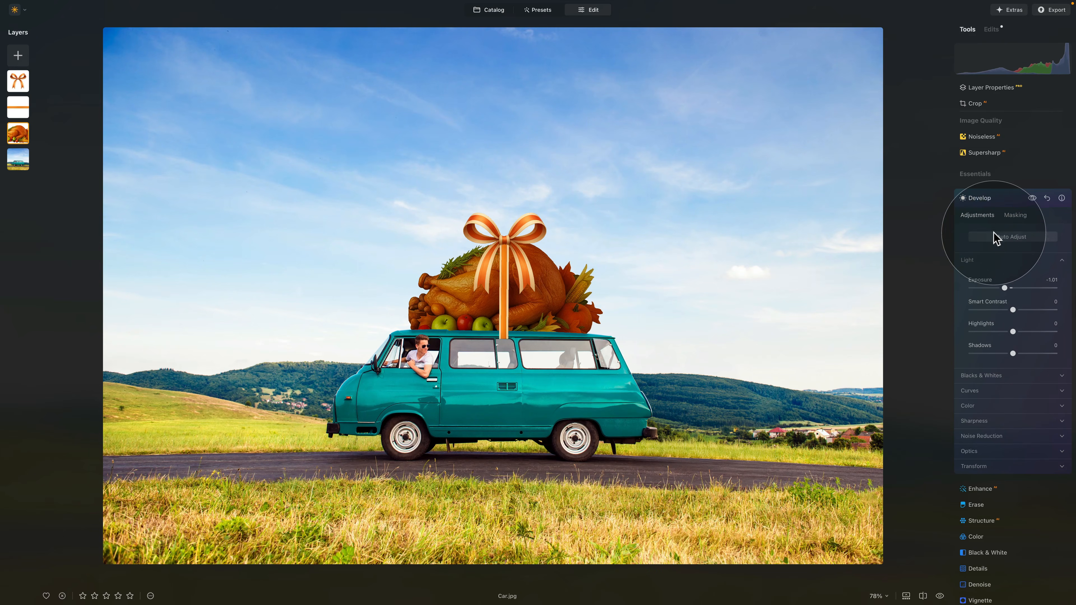
# Paint the roast's darkening into a Develop mask as a shadow along the vertical ribbon, using brush size 148, softness 100 and strength 40
pyautogui.click(1015, 214)
pyautogui.click(976, 234)
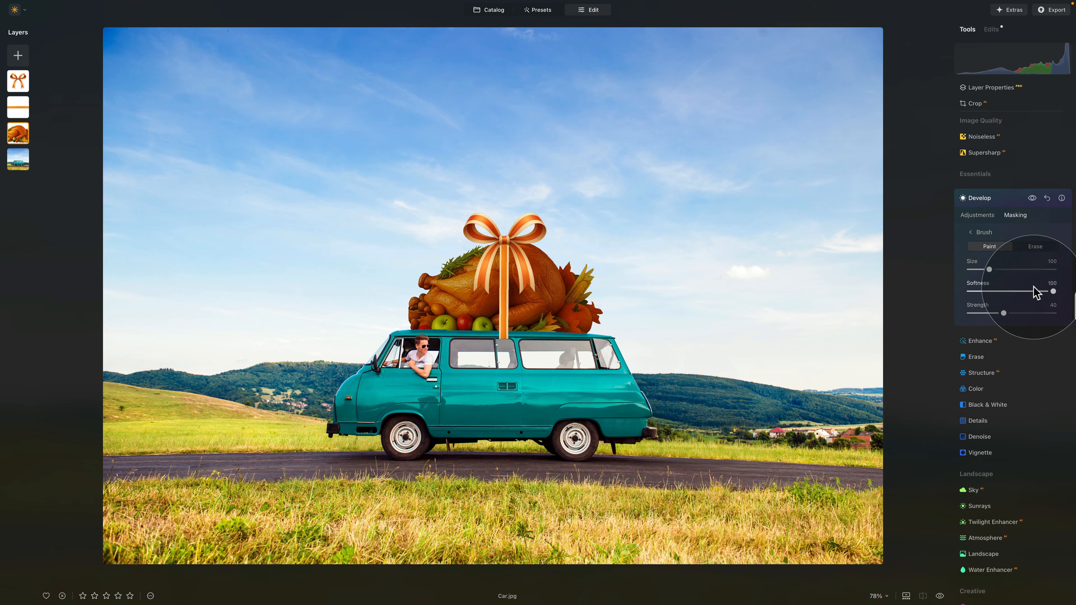
pyautogui.moveTo(990, 269); pyautogui.dragTo(995, 269)
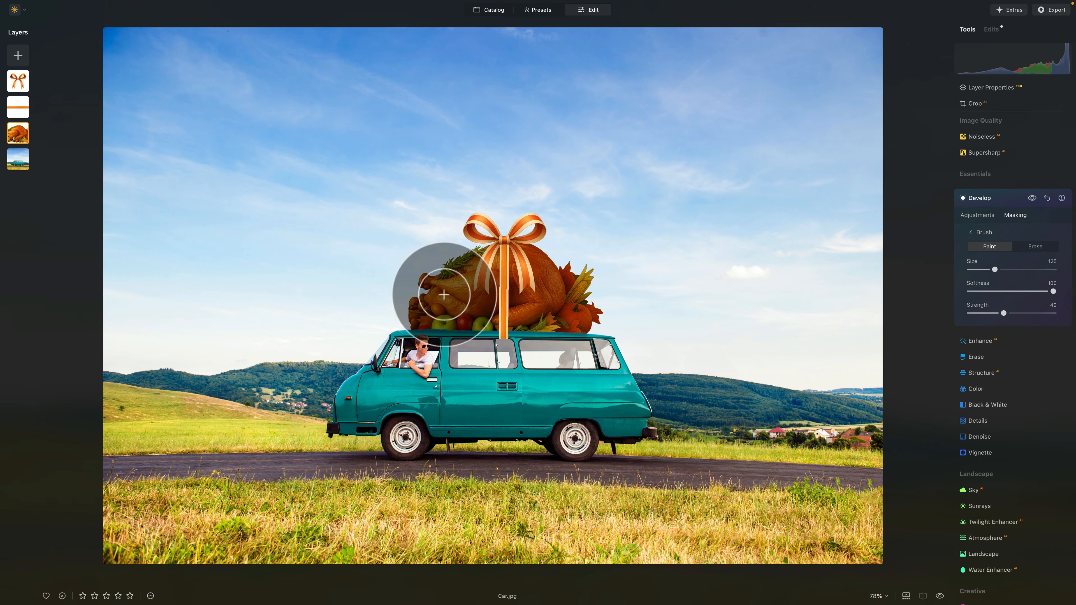
pyautogui.scroll(3, 469, 281)
pyautogui.scroll(12, 468, 282)
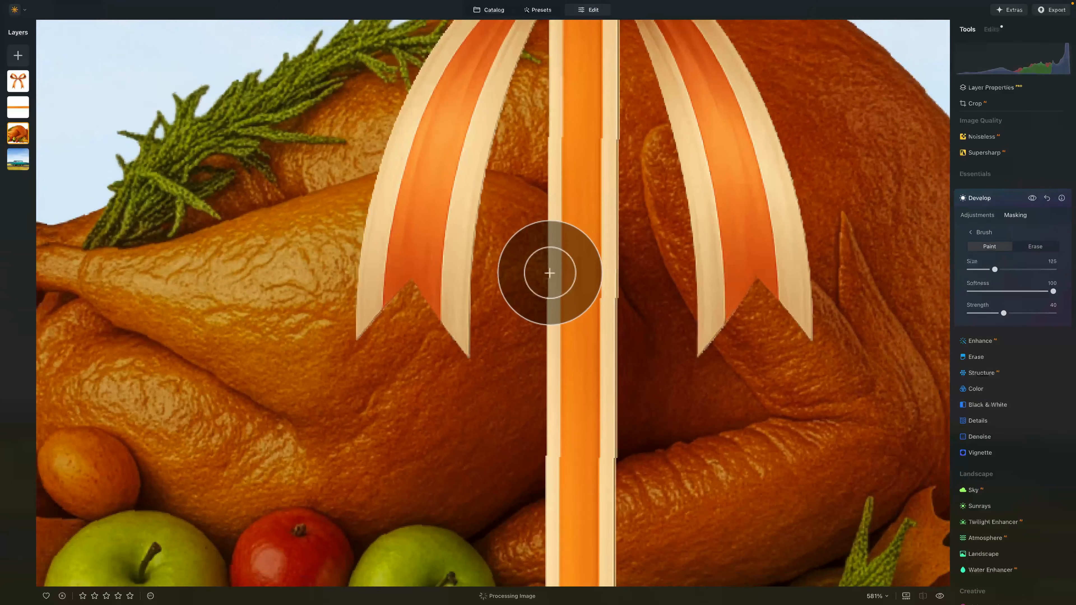
pyautogui.scroll(4, 557, 265)
pyautogui.scroll(-4, 555, 265)
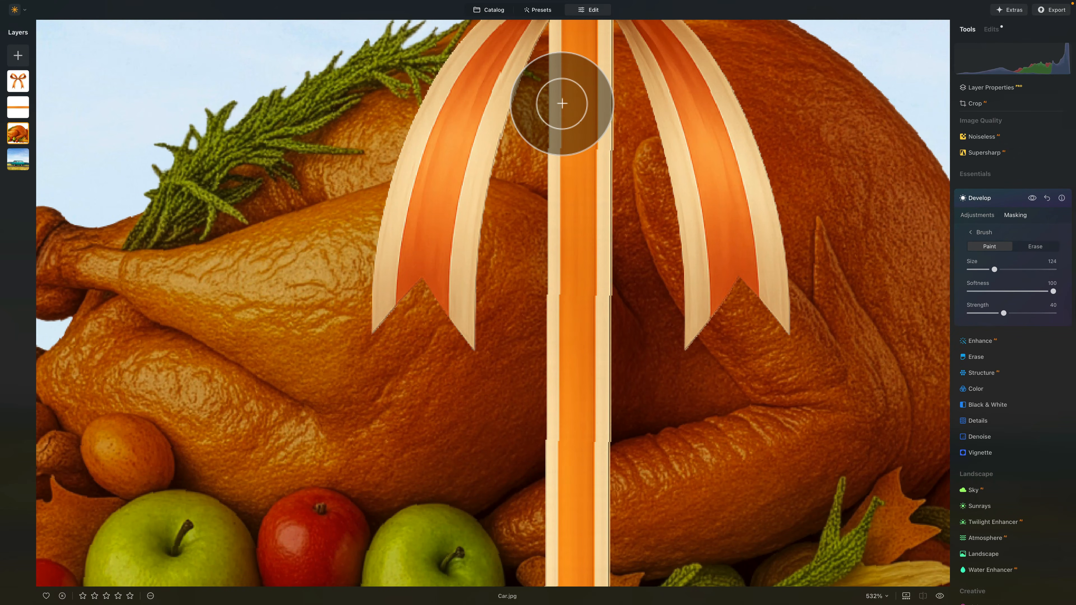
pyautogui.scroll(2, 548, 92)
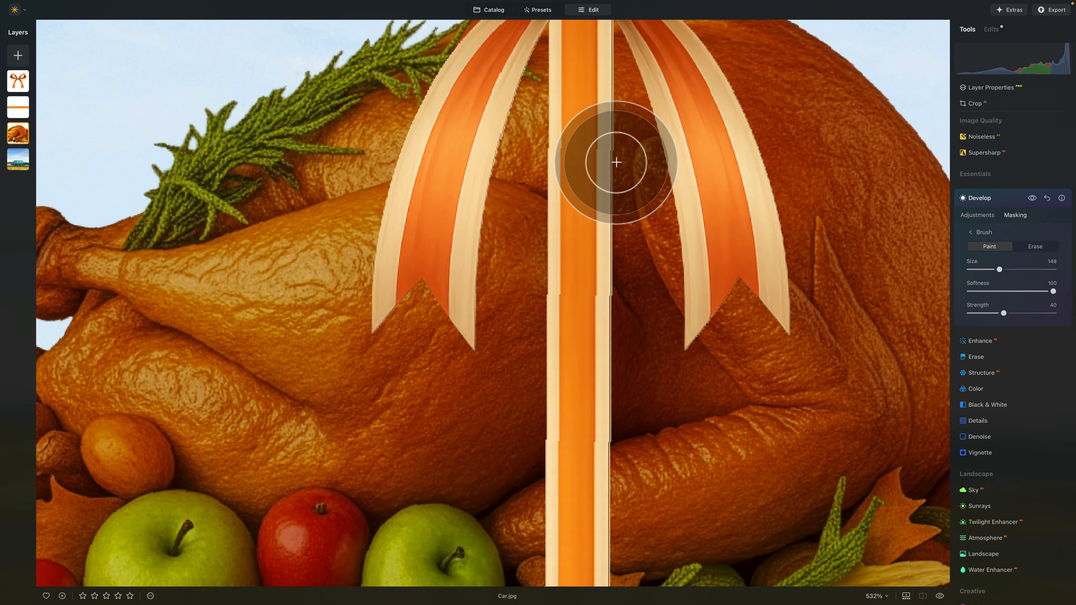
pyautogui.moveTo(589, 106); pyautogui.dragTo(597, 174)
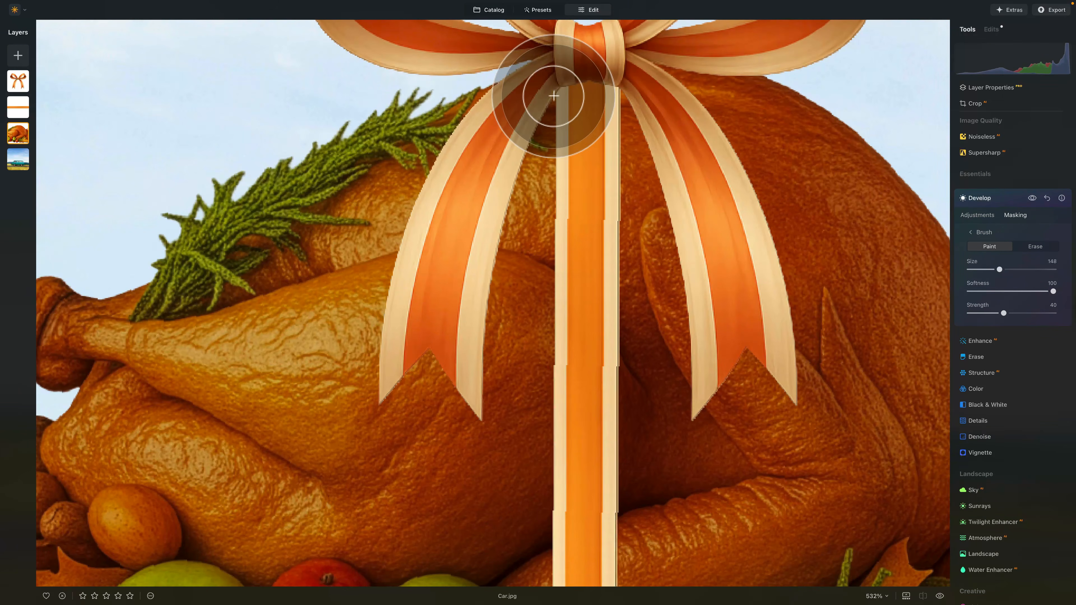
pyautogui.click(553, 96)
pyautogui.moveTo(593, 484); pyautogui.dragTo(588, 209)
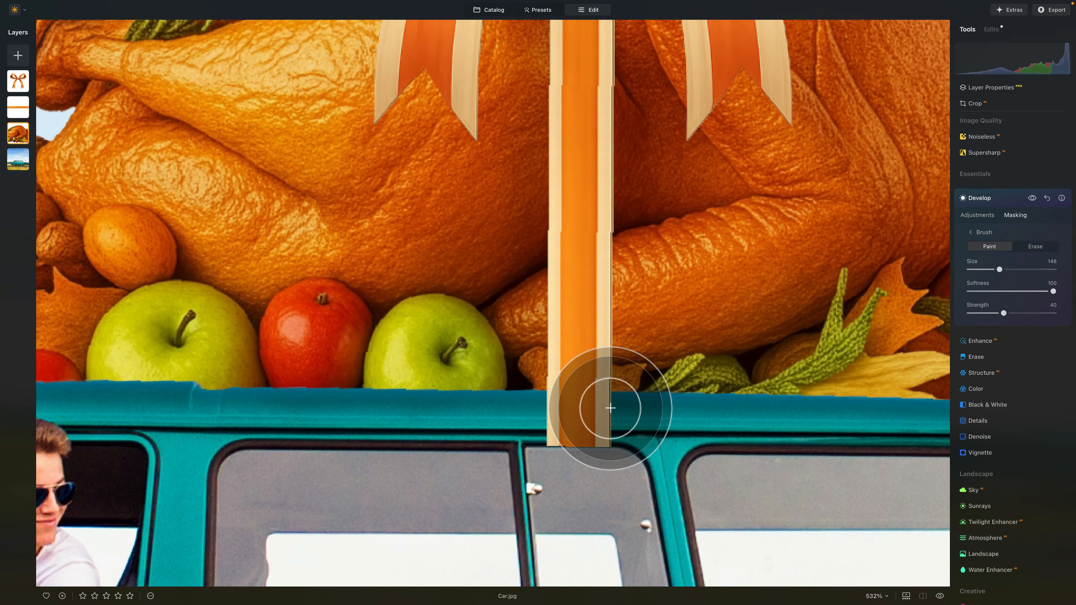
pyautogui.scroll(8, 720, 403)
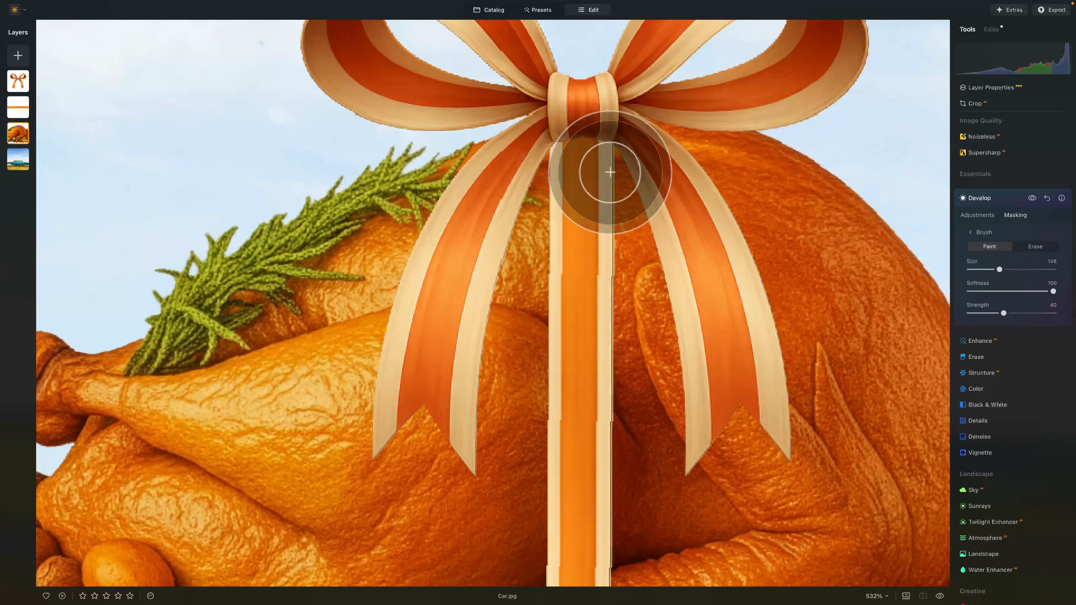
pyautogui.scroll(-1, 608, 406)
pyautogui.scroll(-10, 608, 406)
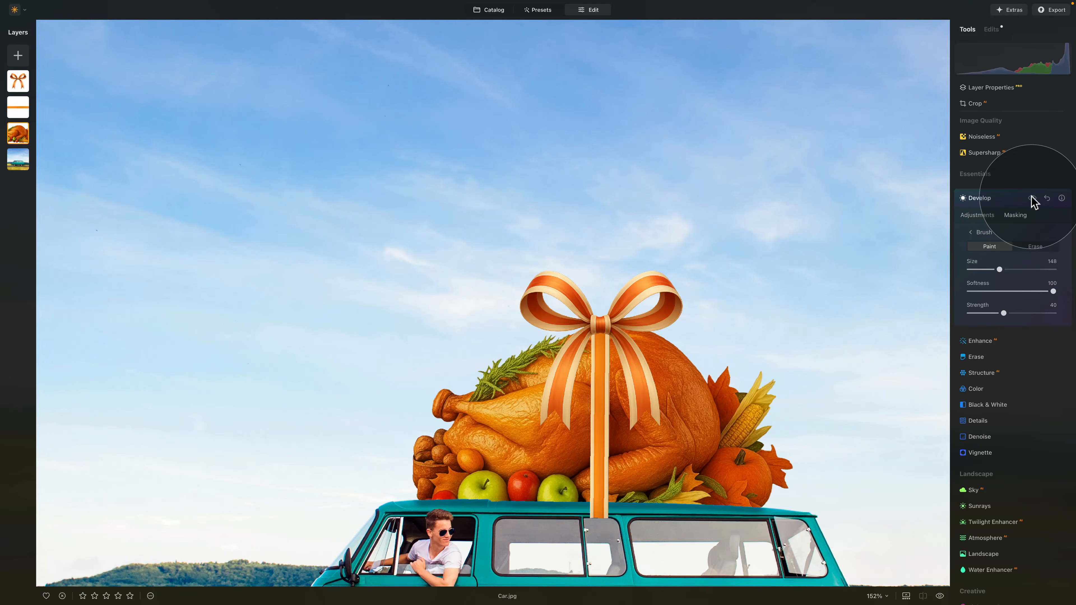
# Reduce the mask brush size to 124 and paint shadow on the roast along the bow's left tail
pyautogui.scroll(8, 660, 447)
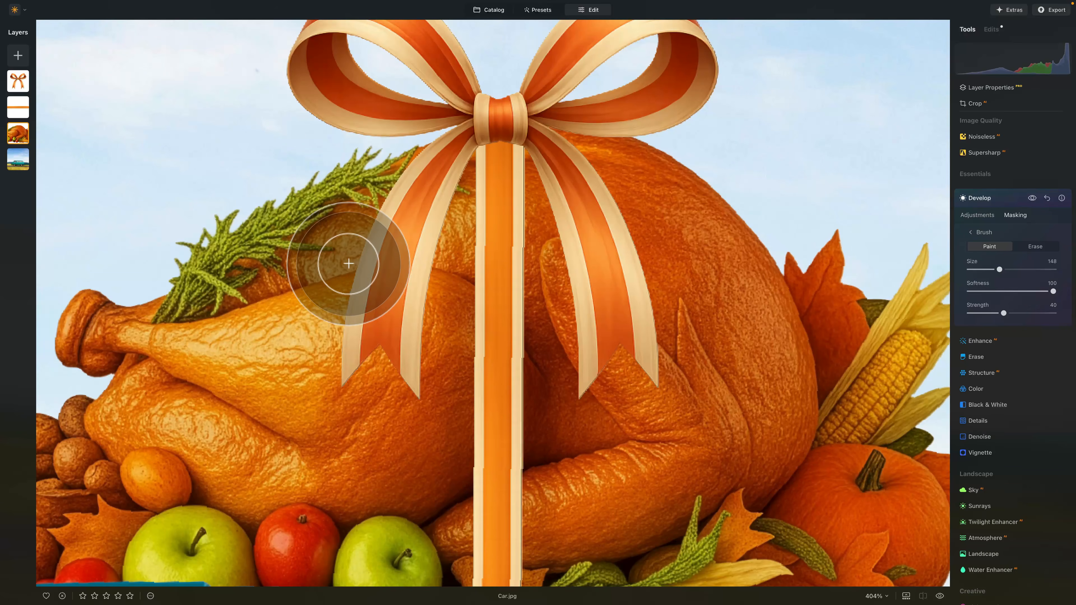
pyautogui.press('[')
pyautogui.press('[')
pyautogui.press(']')
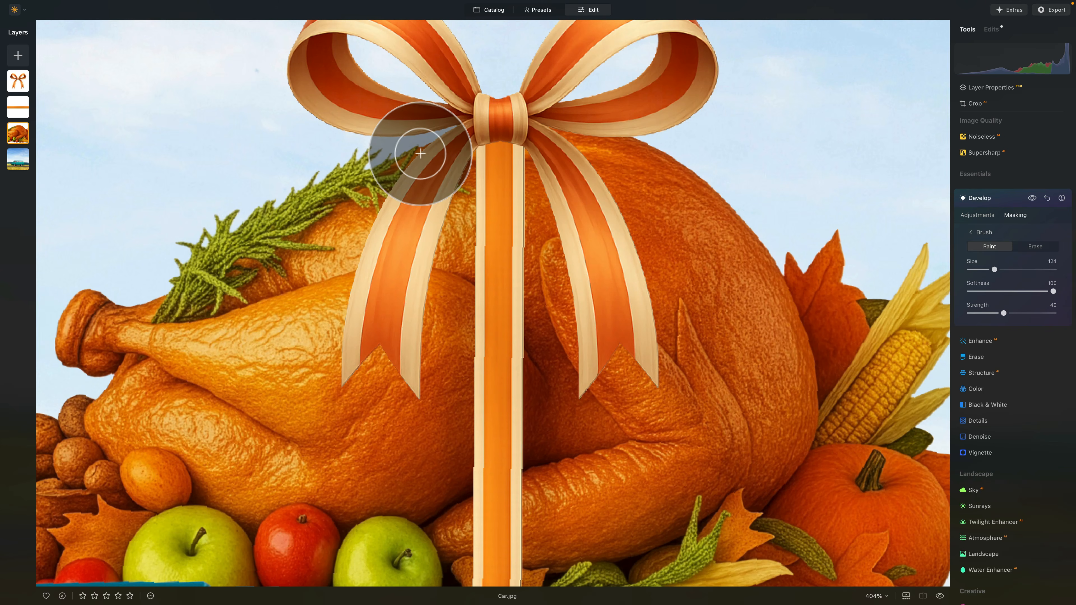
pyautogui.moveTo(199, 368)
pyautogui.mouseDown()
pyautogui.moveTo(220, 359)
pyautogui.moveTo(227, 367)
pyautogui.moveTo(230, 351)
pyautogui.moveTo(267, 457)
pyautogui.moveTo(208, 378)
pyautogui.moveTo(247, 288)
pyautogui.moveTo(169, 370)
pyautogui.moveTo(216, 390)
pyautogui.moveTo(213, 418)
pyautogui.moveTo(188, 383)
pyautogui.moveTo(224, 272)
pyautogui.mouseUp()
pyautogui.press('x')
pyautogui.press('x')
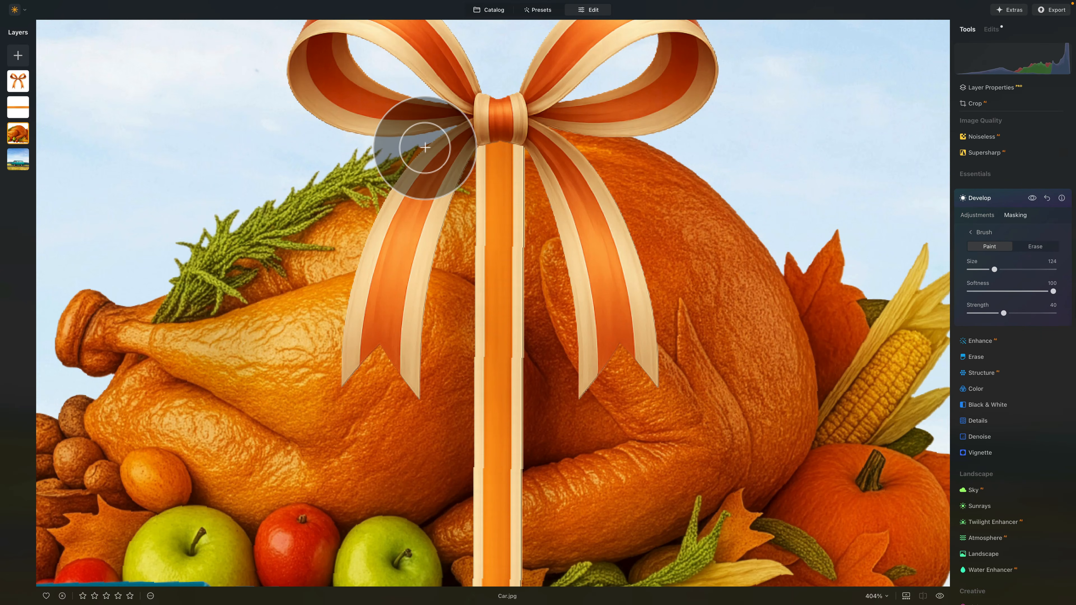
pyautogui.moveTo(429, 143)
pyautogui.mouseDown()
pyautogui.moveTo(357, 266)
pyautogui.moveTo(341, 357)
pyautogui.mouseUp()
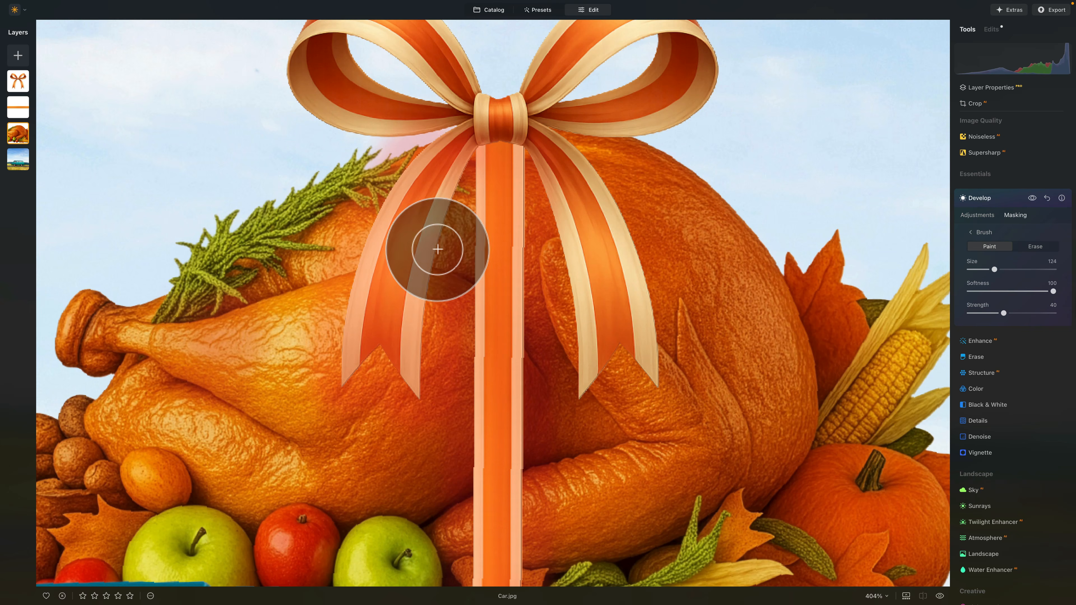
pyautogui.moveTo(450, 198)
pyautogui.mouseDown()
pyautogui.moveTo(477, 150)
pyautogui.moveTo(476, 189)
pyautogui.mouseUp()
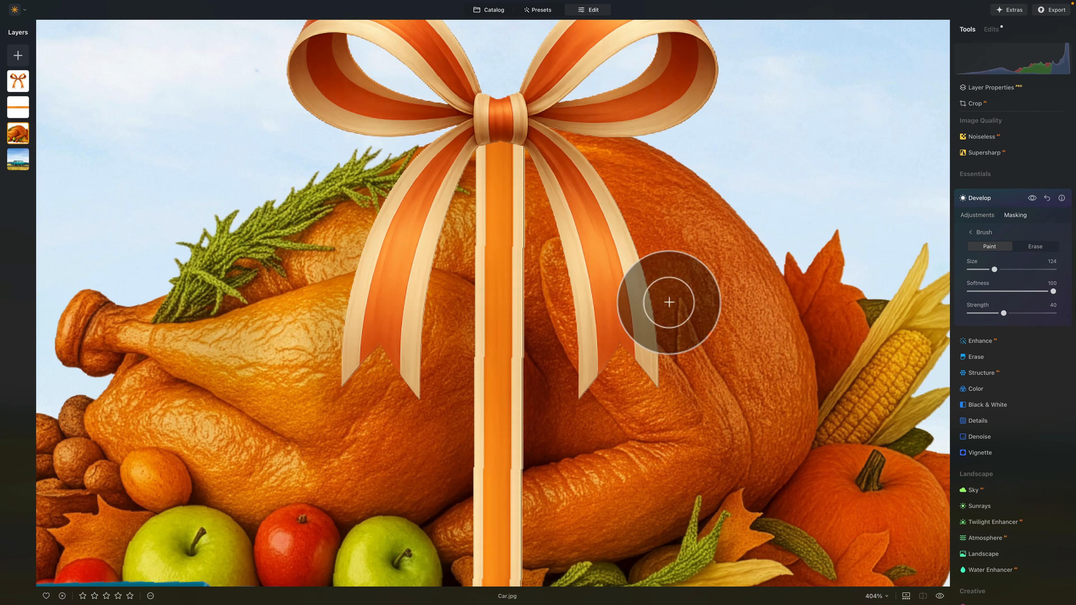
# Check the roast with and without the Develop effect and erase excess shadow from its left side
pyautogui.click(1032, 198)
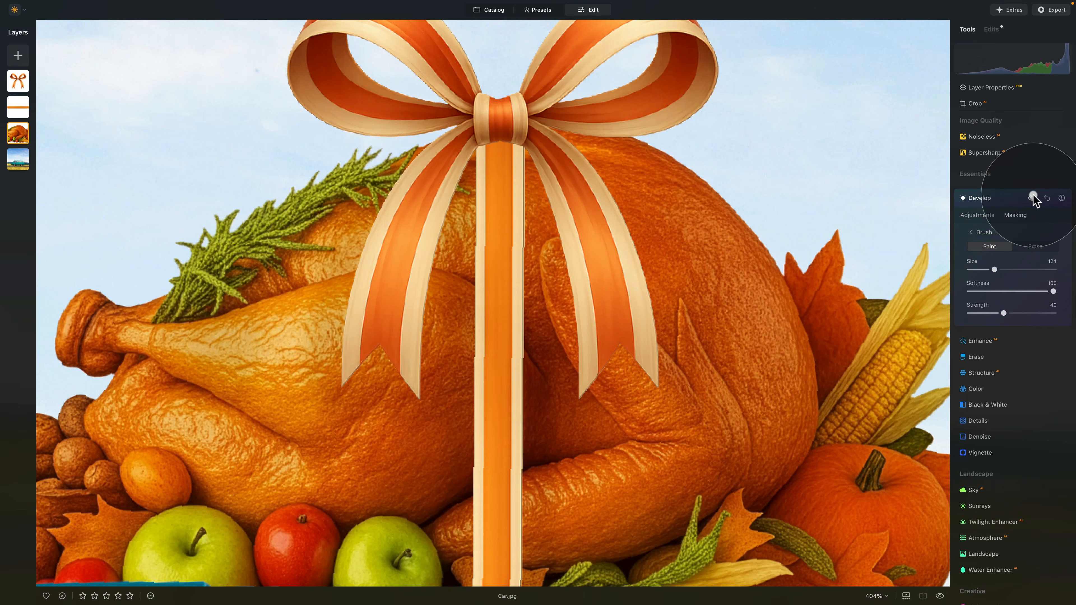
pyautogui.click(1036, 246)
pyautogui.moveTo(259, 300)
pyautogui.mouseDown()
pyautogui.moveTo(249, 305)
pyautogui.moveTo(257, 279)
pyautogui.mouseUp()
pyautogui.moveTo(153, 426)
pyautogui.mouseDown()
pyautogui.moveTo(151, 376)
pyautogui.moveTo(147, 410)
pyautogui.moveTo(250, 418)
pyautogui.mouseUp()
pyautogui.click(990, 247)
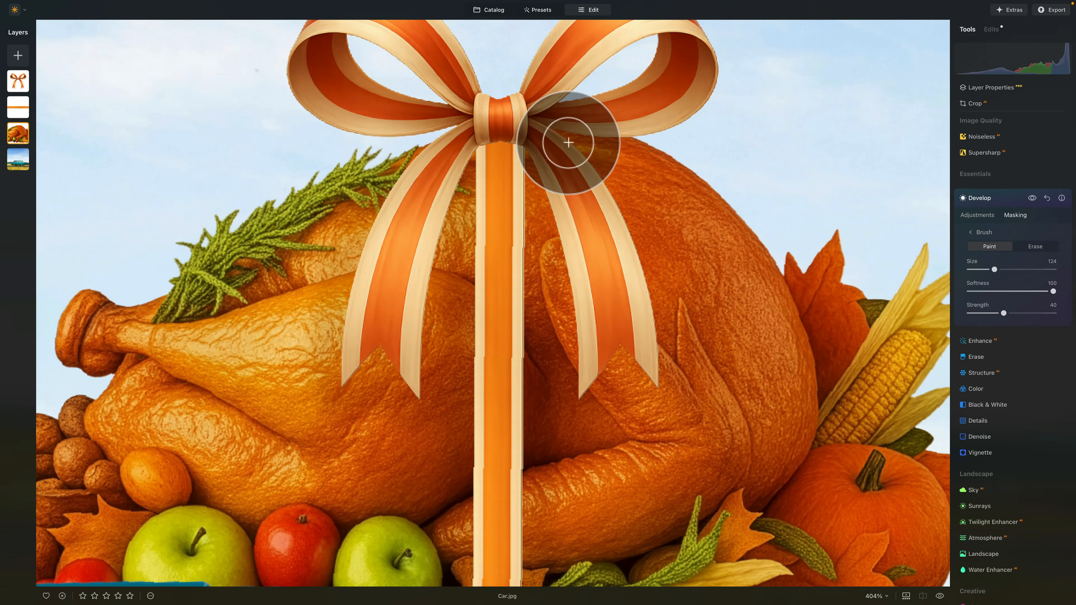
# Paint matching shadow on the roast along the bow's right tail, starting beneath the knot
pyautogui.moveTo(544, 127)
pyautogui.mouseDown()
pyautogui.moveTo(629, 207)
pyautogui.moveTo(660, 325)
pyautogui.moveTo(657, 390)
pyautogui.moveTo(620, 347)
pyautogui.moveTo(579, 400)
pyautogui.moveTo(565, 268)
pyautogui.moveTo(519, 147)
pyautogui.mouseUp()
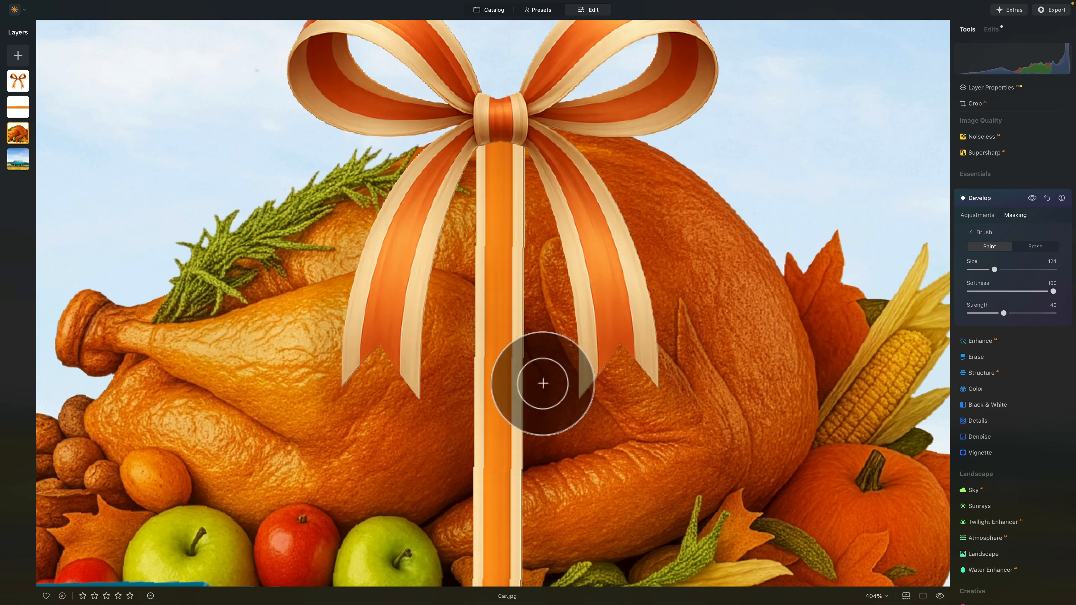
pyautogui.press('super+0')
pyautogui.press('super+0')
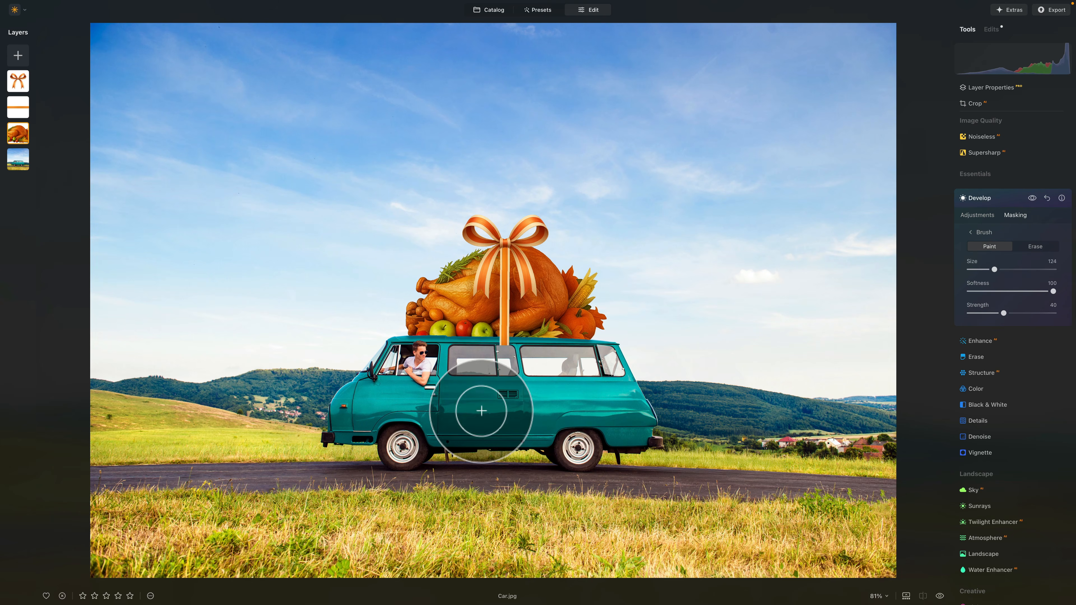
# Select the van background layer and lower the exposure of a new Develop adjustment to about -1.30
pyautogui.click(18, 160)
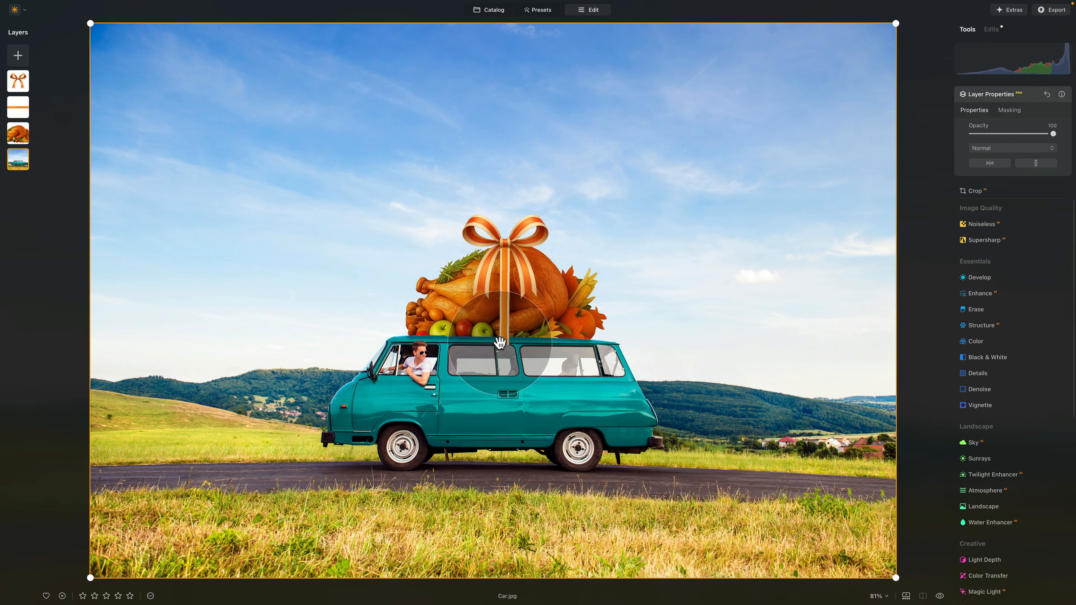
pyautogui.scroll(10, 501, 339)
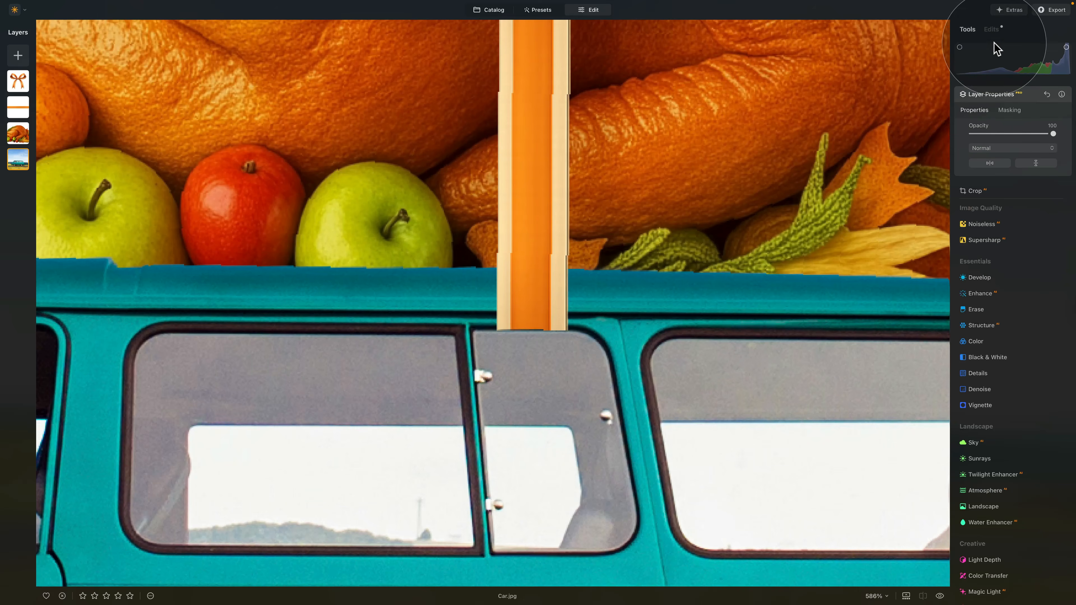
pyautogui.click(993, 30)
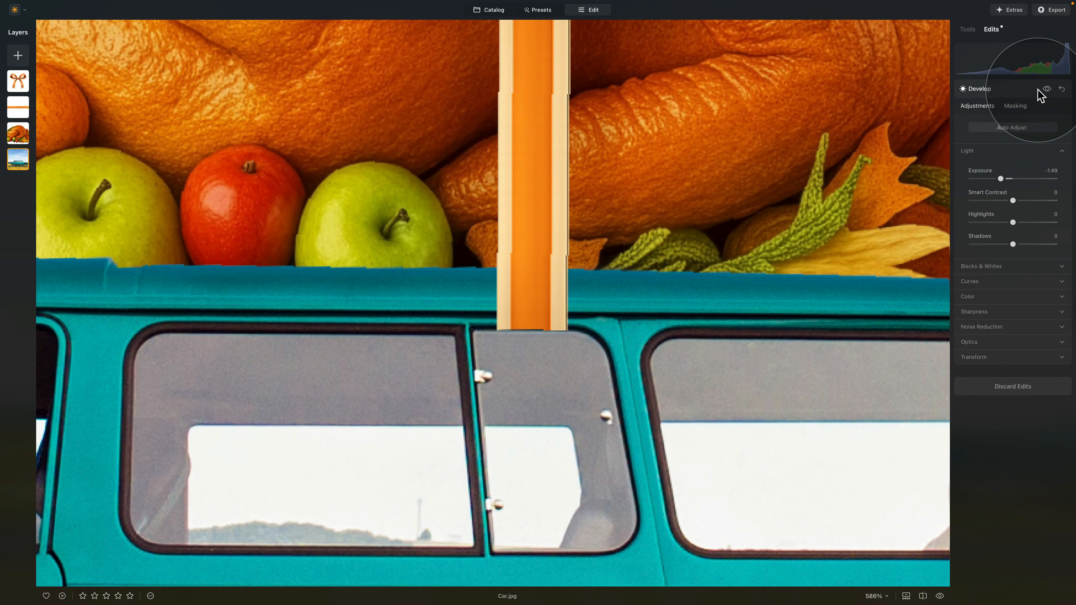
pyautogui.click(968, 29)
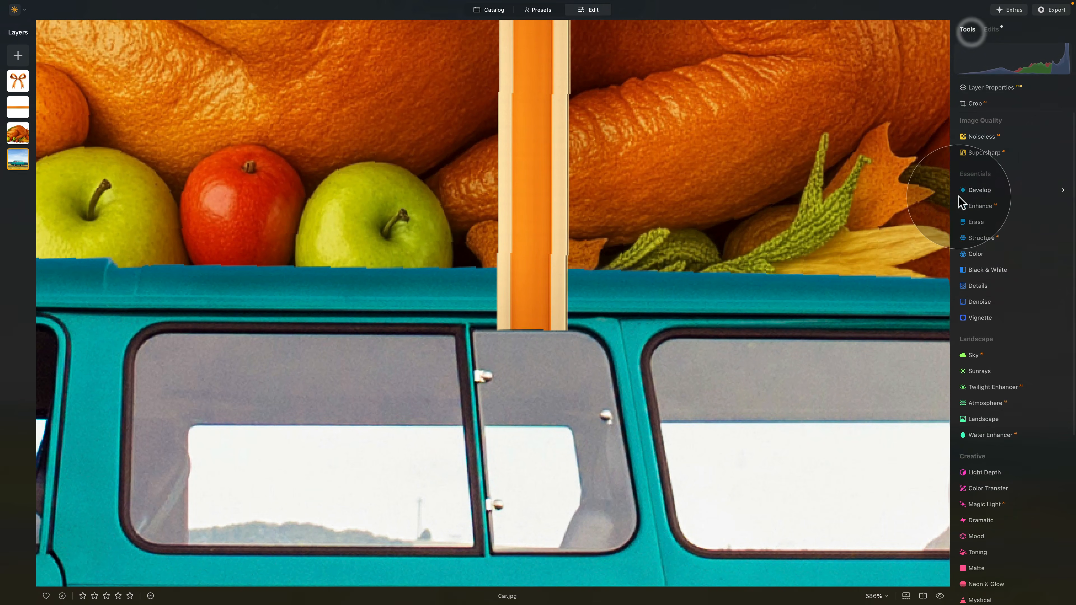
pyautogui.click(982, 196)
pyautogui.moveTo(1003, 287); pyautogui.dragTo(1002, 289)
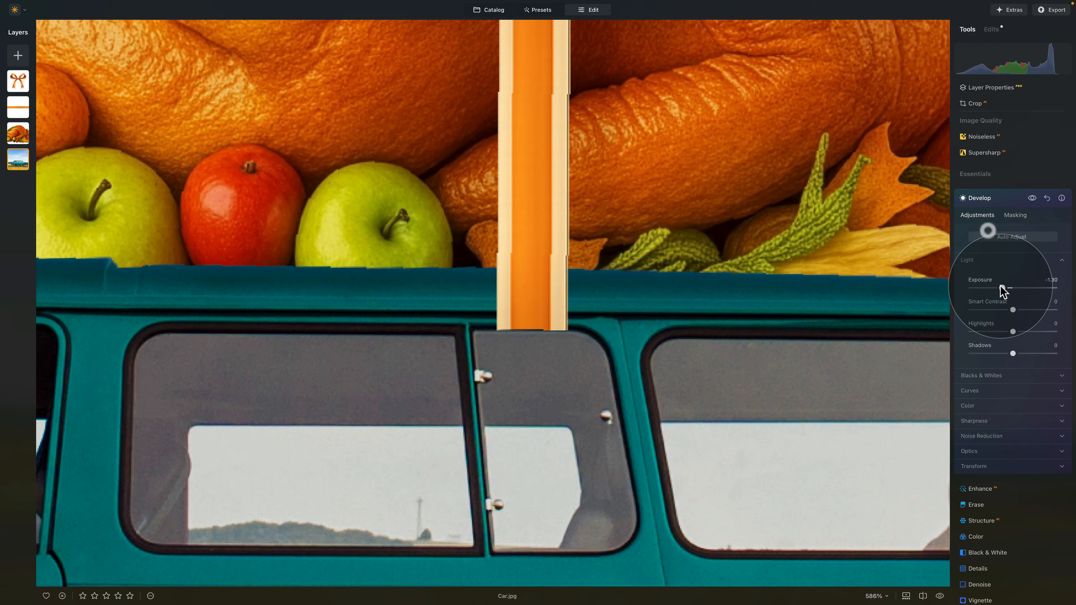
# Paint a shadow on the van's roof edge beside the ribbon, masking with brush size 100, softness 100 and strength 40
pyautogui.click(1019, 215)
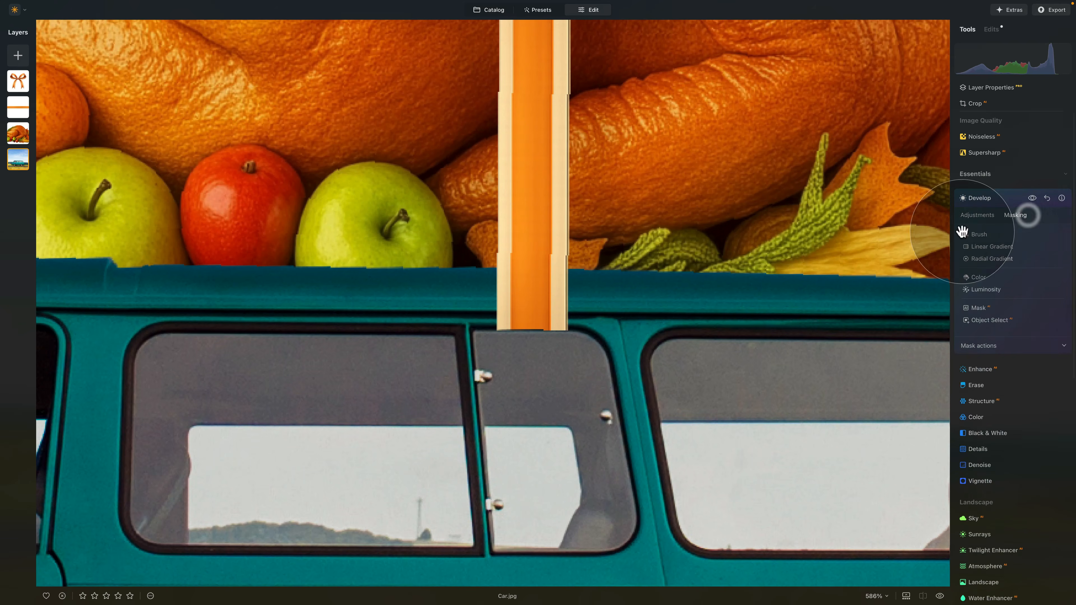
pyautogui.click(980, 234)
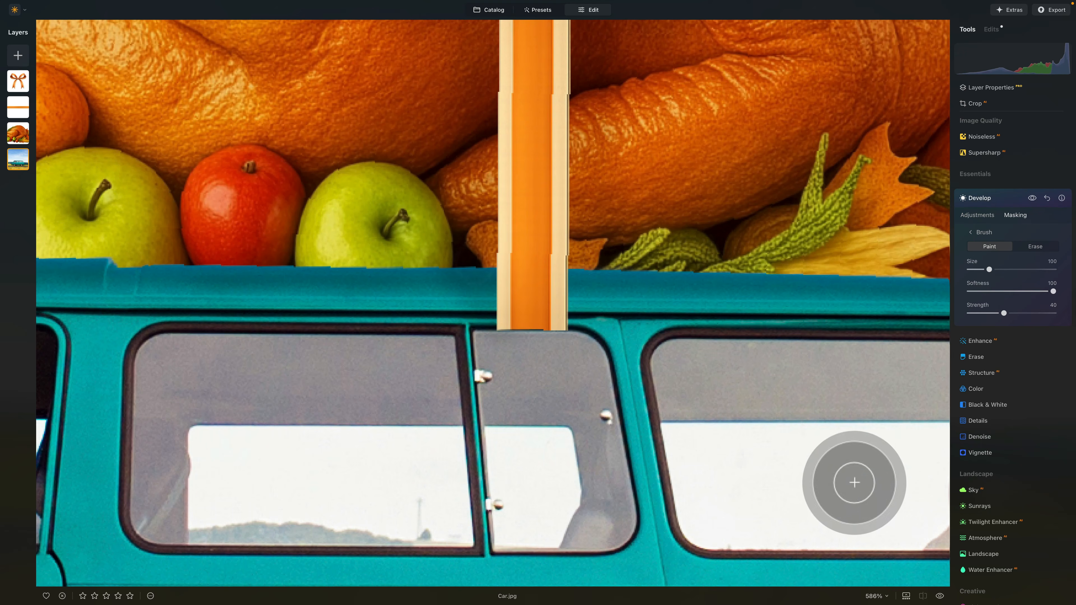
pyautogui.scroll(-5, 557, 511)
pyautogui.scroll(-2, 546, 517)
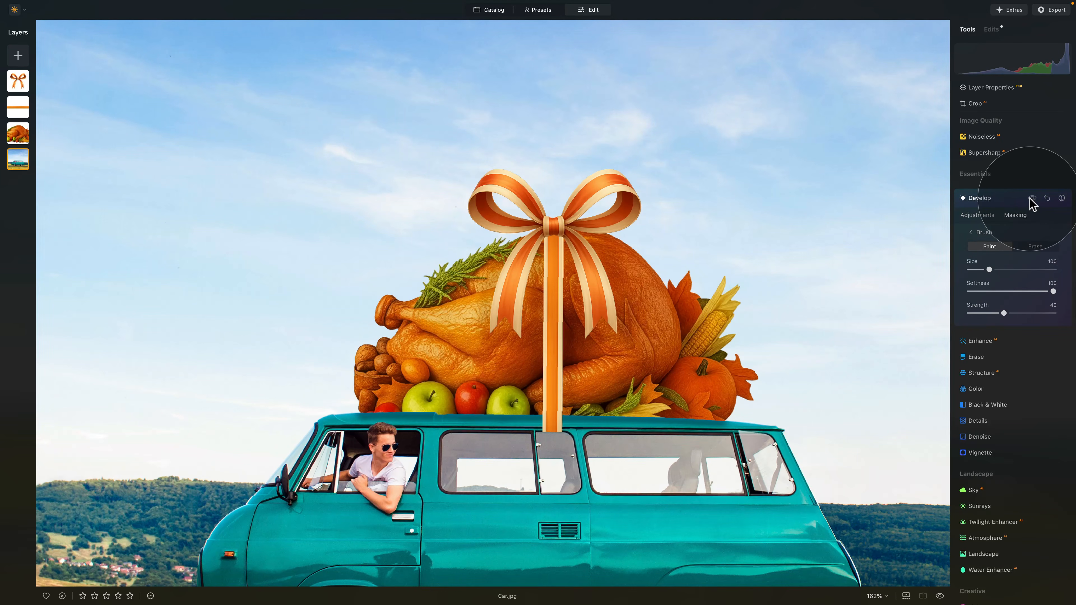
pyautogui.scroll(7, 569, 445)
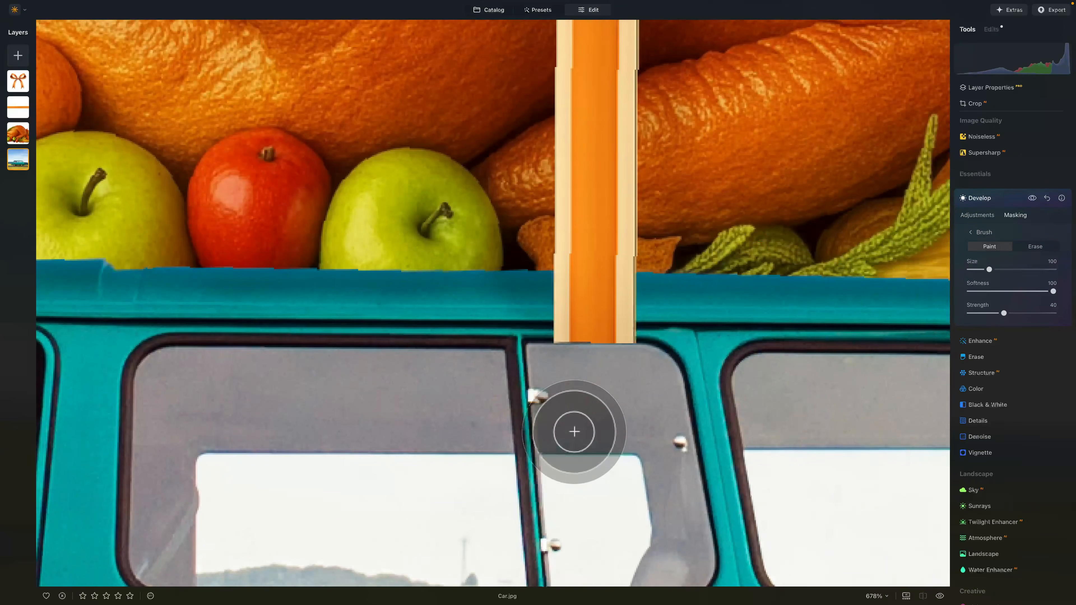
# Erase the ribbon shadow spilling onto the van's window with brush softness 10, and compare the composite with the original photo
pyautogui.click(1039, 247)
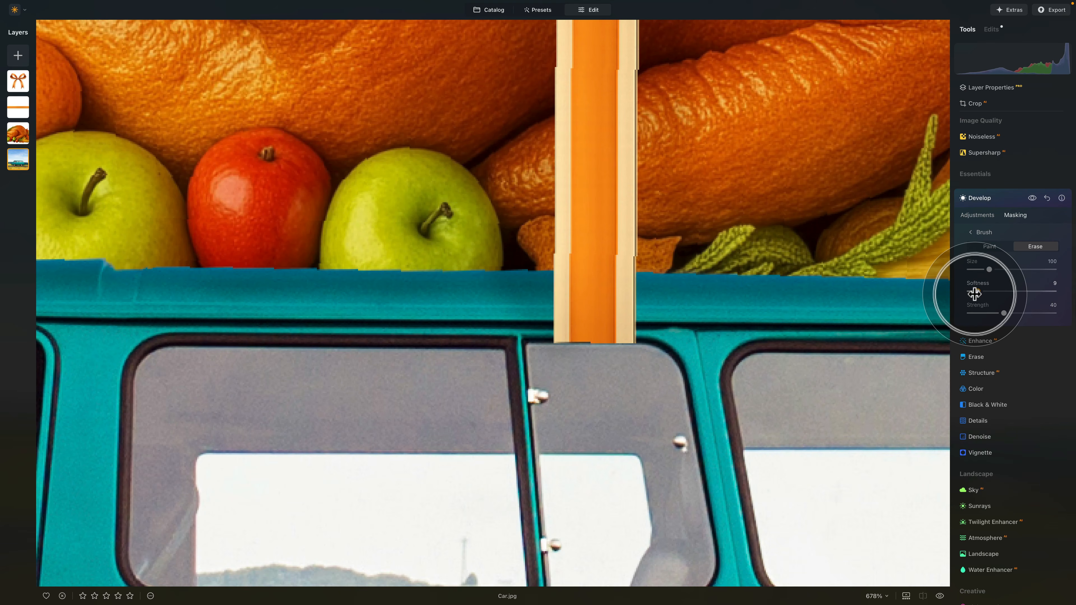
pyautogui.click(584, 368)
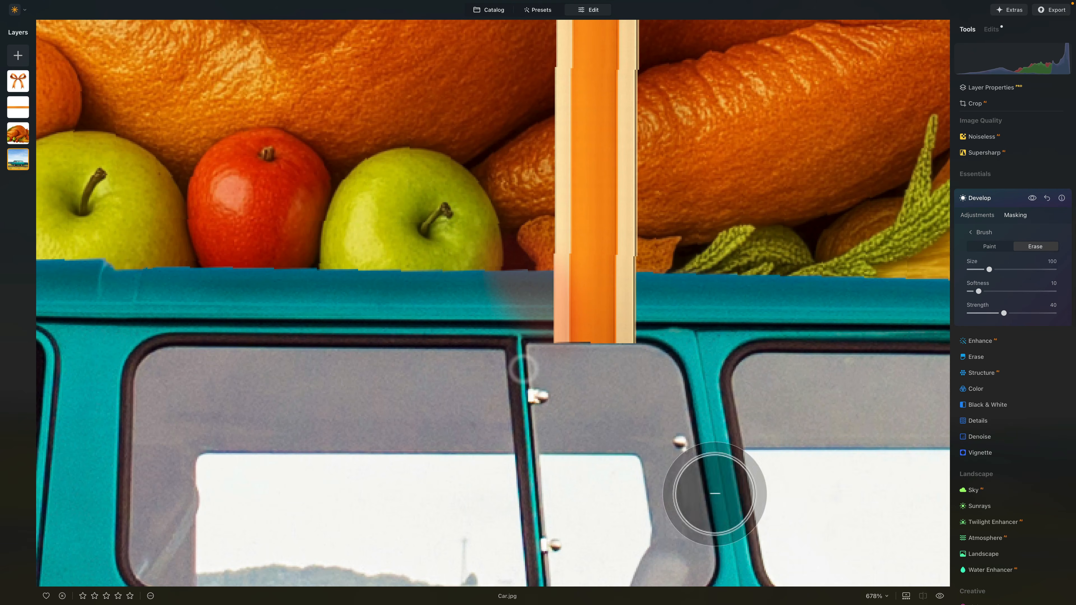
pyautogui.press('super+0')
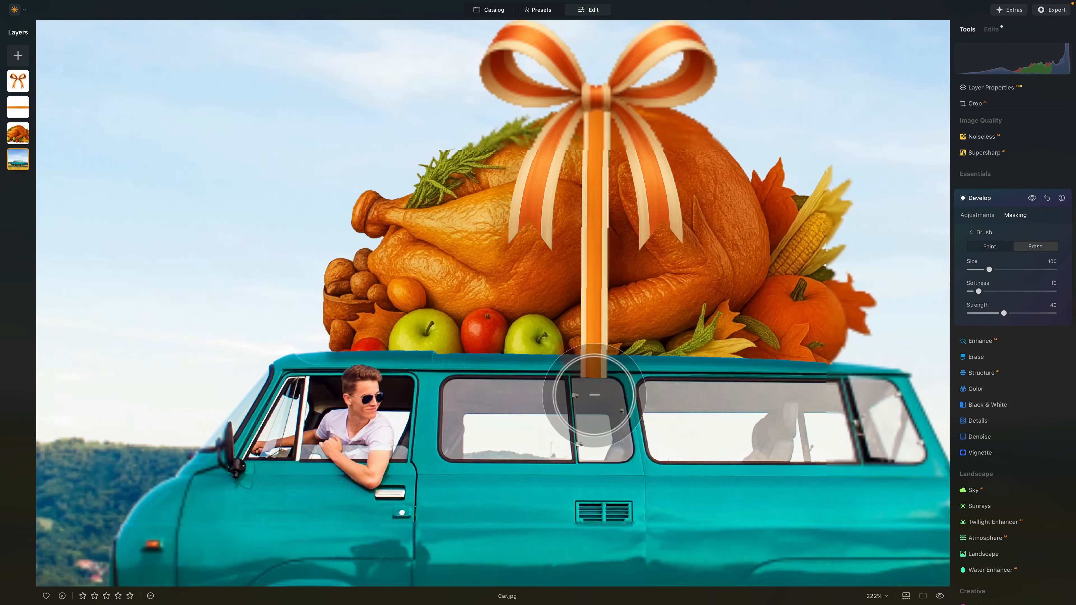
pyautogui.click(980, 198)
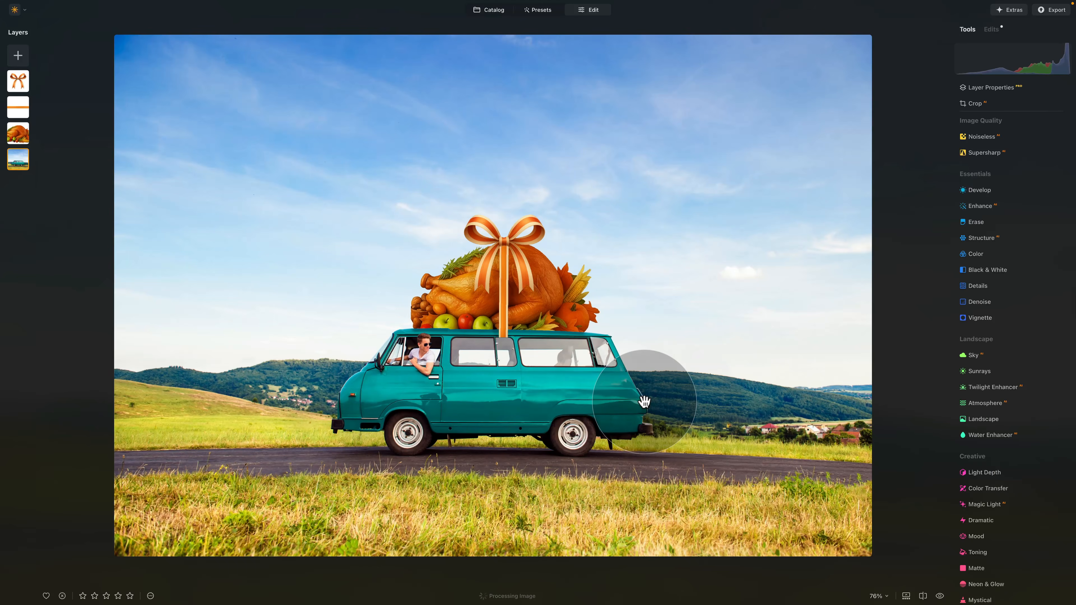
pyautogui.click(940, 596)
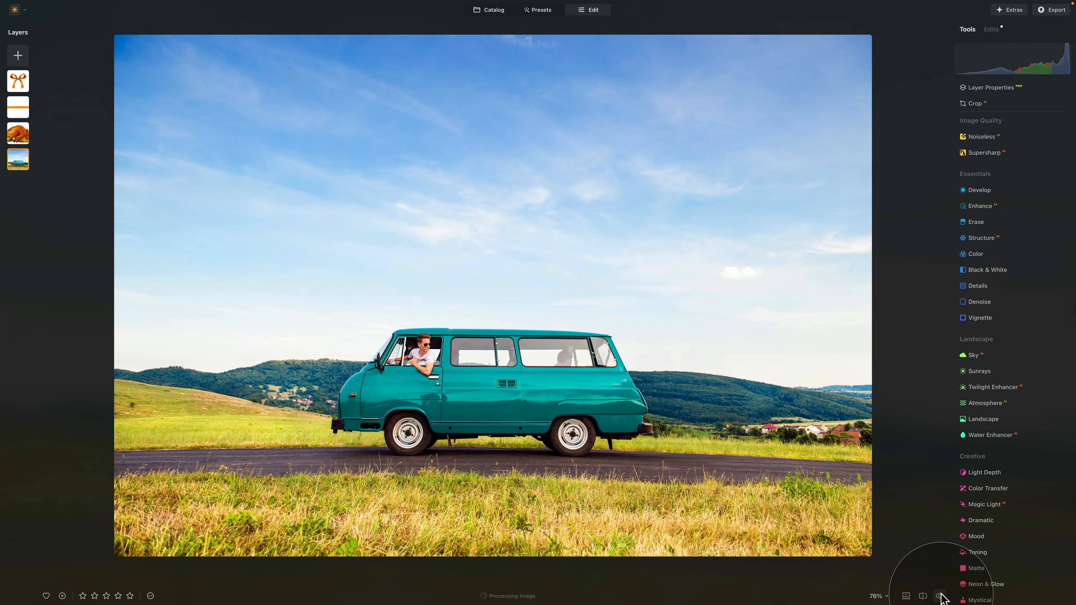
pyautogui.click(940, 596)
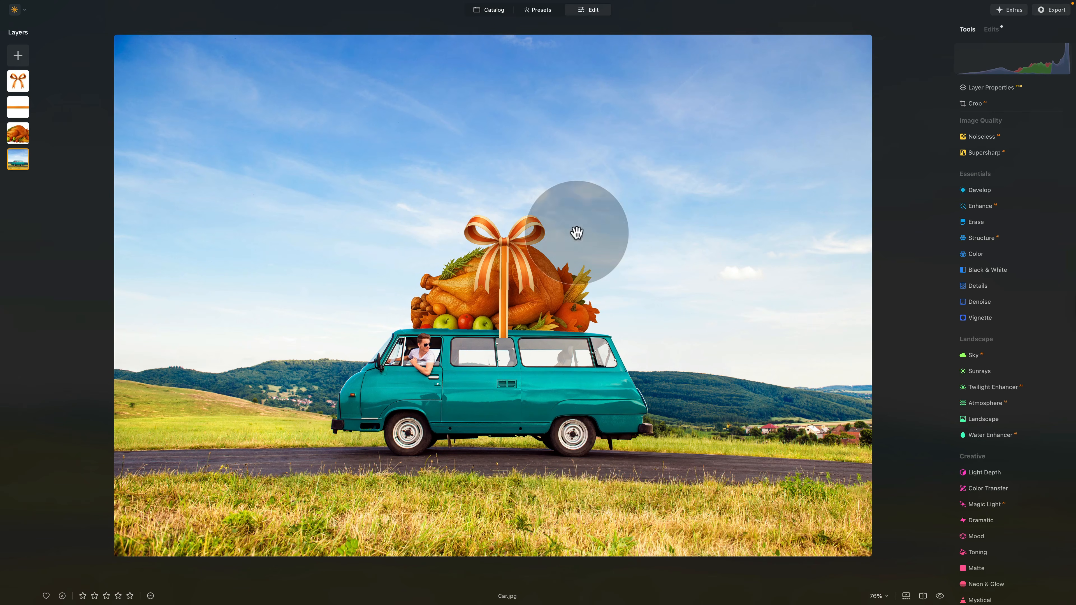
# Crop the composite to a 16:9 ratio, repositioning and tightening the frame around the van and roast
pyautogui.click(974, 104)
pyautogui.click(1004, 140)
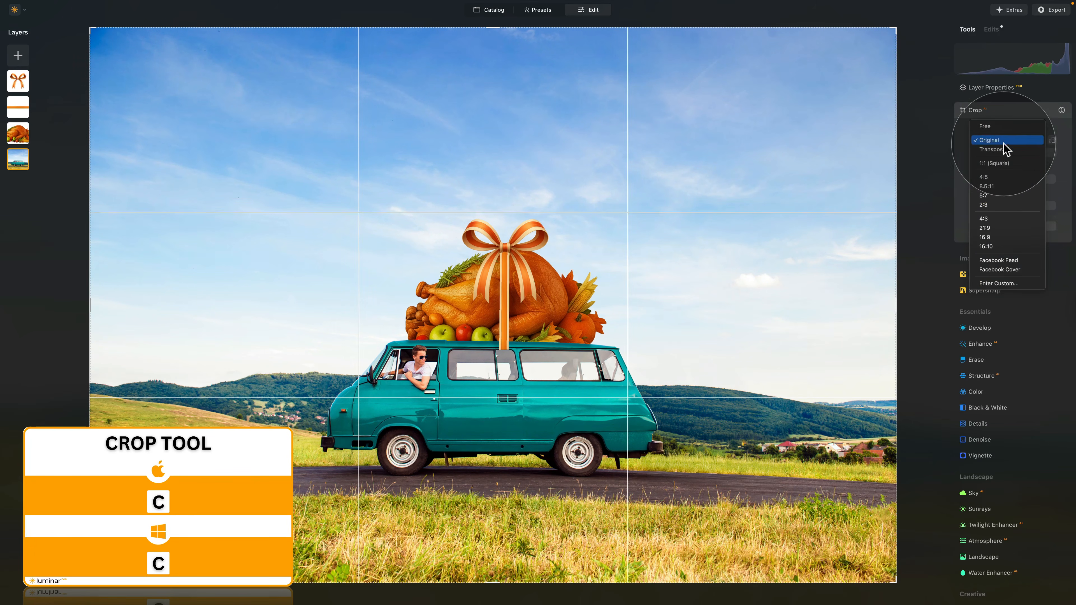
pyautogui.click(987, 237)
pyautogui.moveTo(636, 192); pyautogui.dragTo(665, 141)
pyautogui.moveTo(906, 79); pyautogui.dragTo(876, 94)
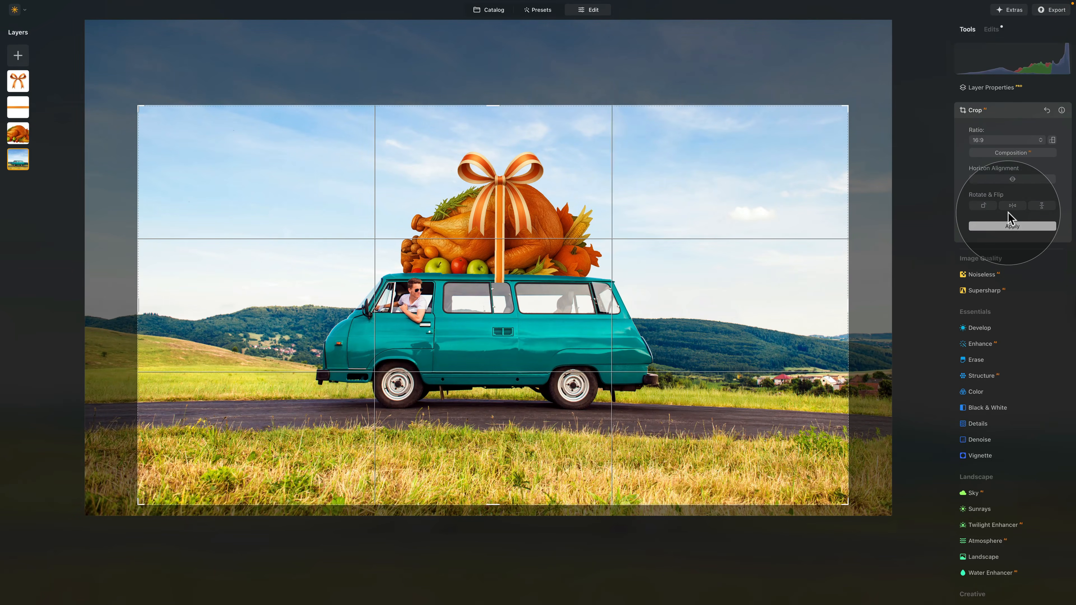
pyautogui.click(1011, 227)
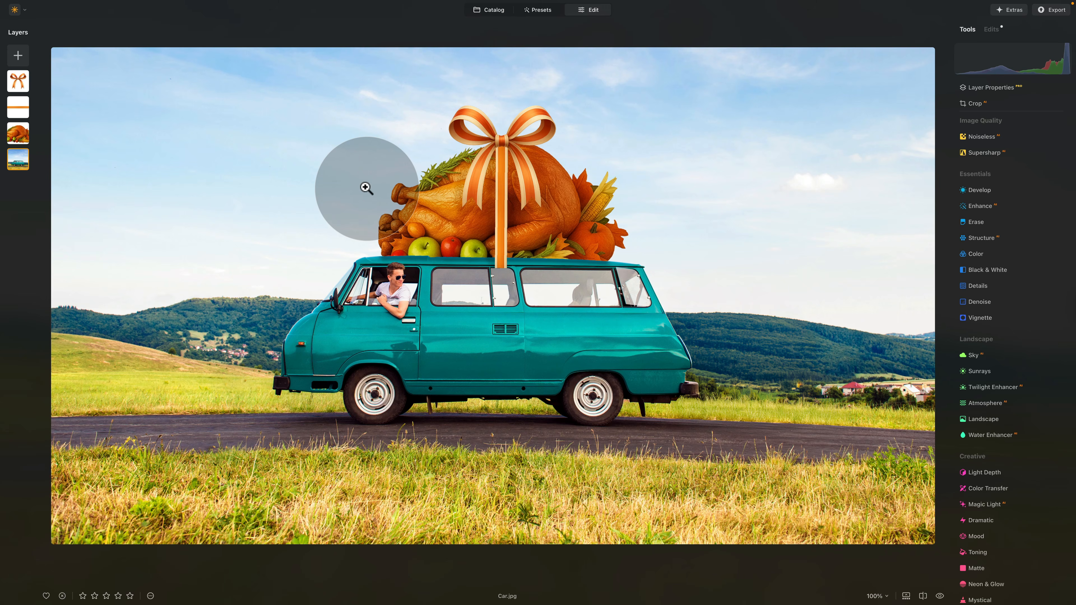
# Add the autumn leaves image as a layer, fit it to the canvas, shrink it and place it behind the van's rear
pyautogui.click(18, 56)
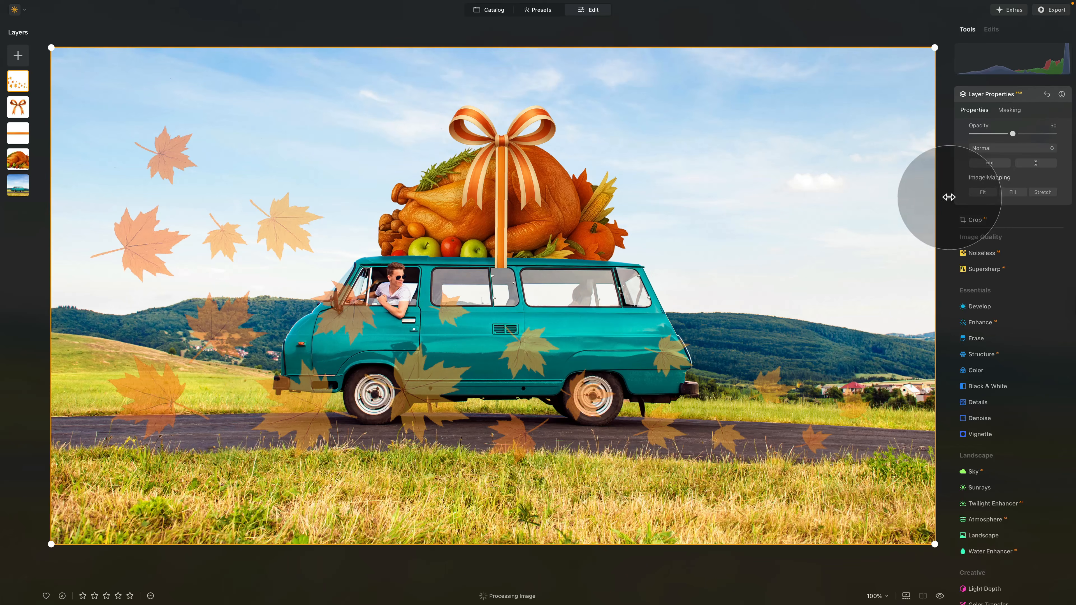
pyautogui.click(981, 193)
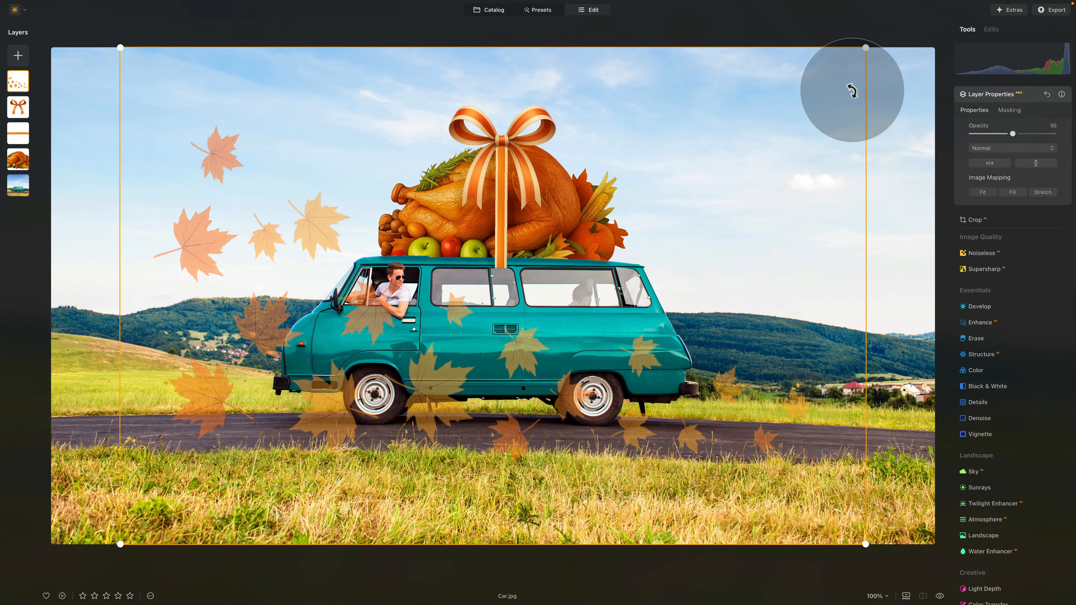
pyautogui.moveTo(864, 50); pyautogui.dragTo(407, 352)
pyautogui.moveTo(325, 418); pyautogui.dragTo(377, 140)
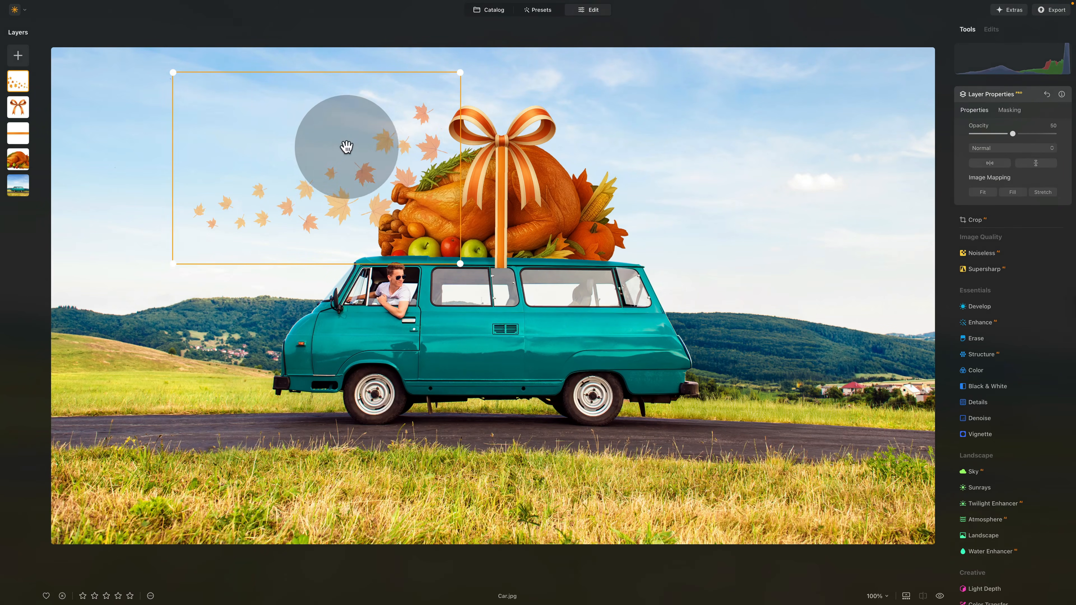
pyautogui.moveTo(302, 161); pyautogui.dragTo(788, 150)
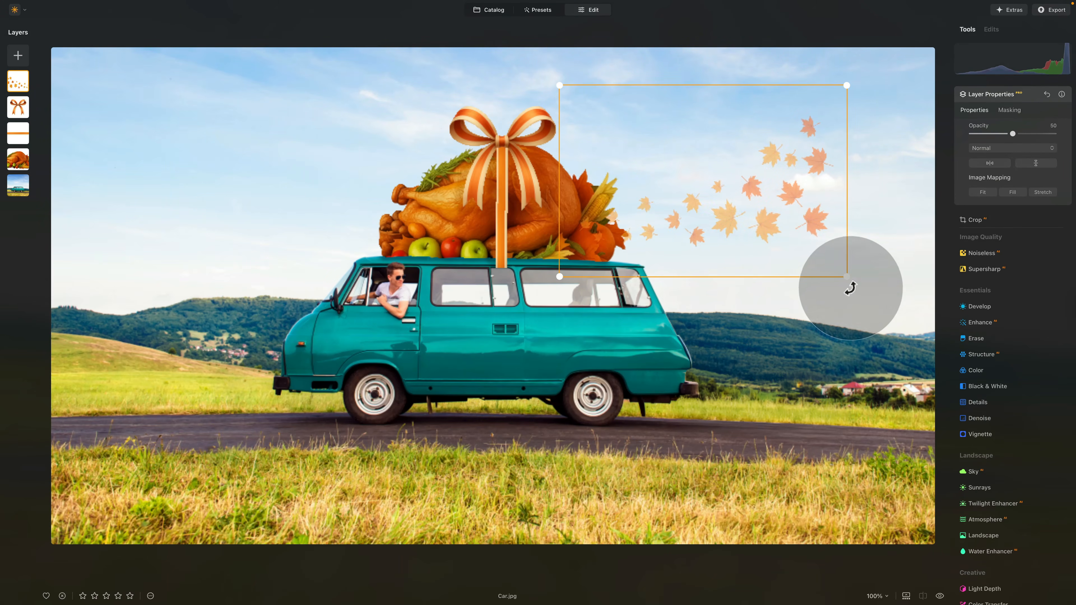
# Rotate the leaves layer clockwise, enlarge it slightly and position it so the leaves trail down from the roast behind the van
pyautogui.moveTo(875, 287); pyautogui.dragTo(788, 313)
pyautogui.moveTo(764, 229); pyautogui.dragTo(791, 282)
pyautogui.moveTo(881, 381); pyautogui.dragTo(849, 403)
pyautogui.moveTo(792, 298)
pyautogui.mouseDown()
pyautogui.moveTo(787, 320)
pyautogui.moveTo(780, 311)
pyautogui.mouseUp()
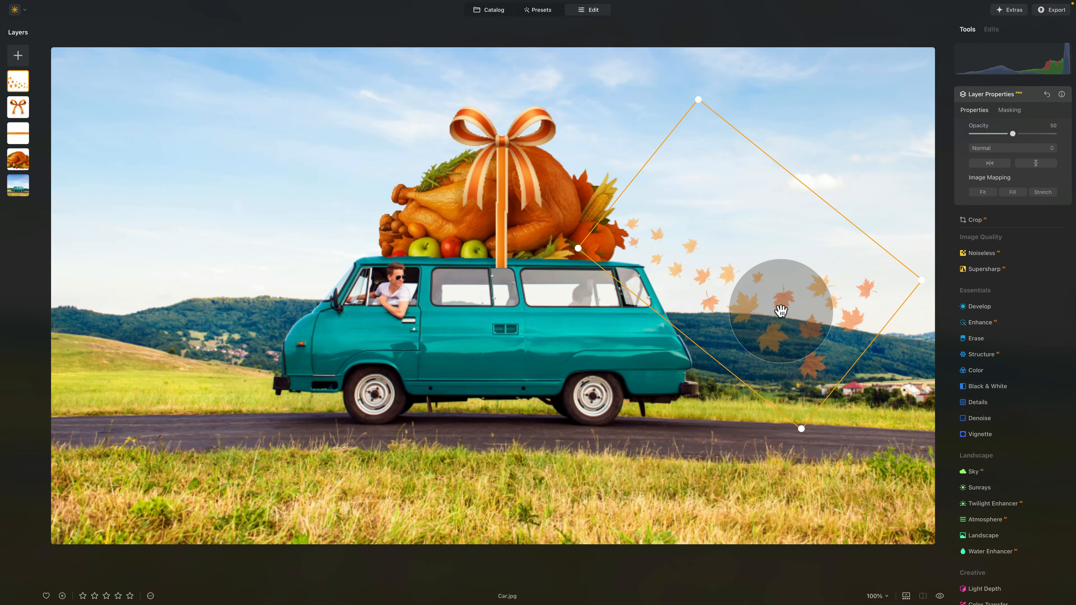
pyautogui.moveTo(801, 429); pyautogui.dragTo(809, 455)
pyautogui.moveTo(786, 352)
pyautogui.mouseDown()
pyautogui.moveTo(799, 331)
pyautogui.moveTo(793, 341)
pyautogui.mouseUp()
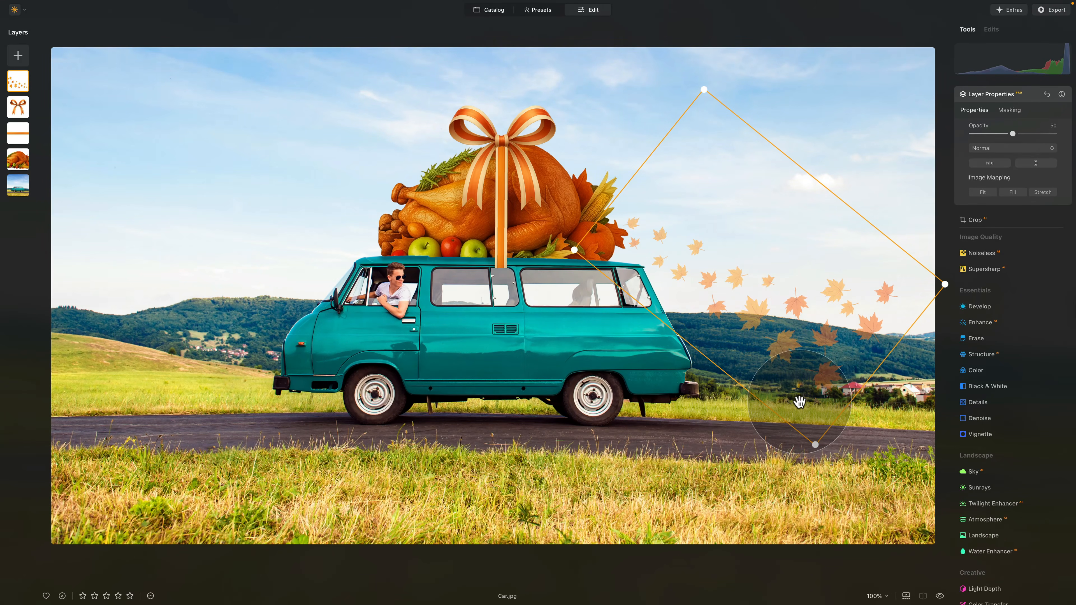
# Set the leaves layer's opacity to 100 and lower its Develop exposure to about -0.37
pyautogui.moveTo(1012, 133); pyautogui.dragTo(1054, 133)
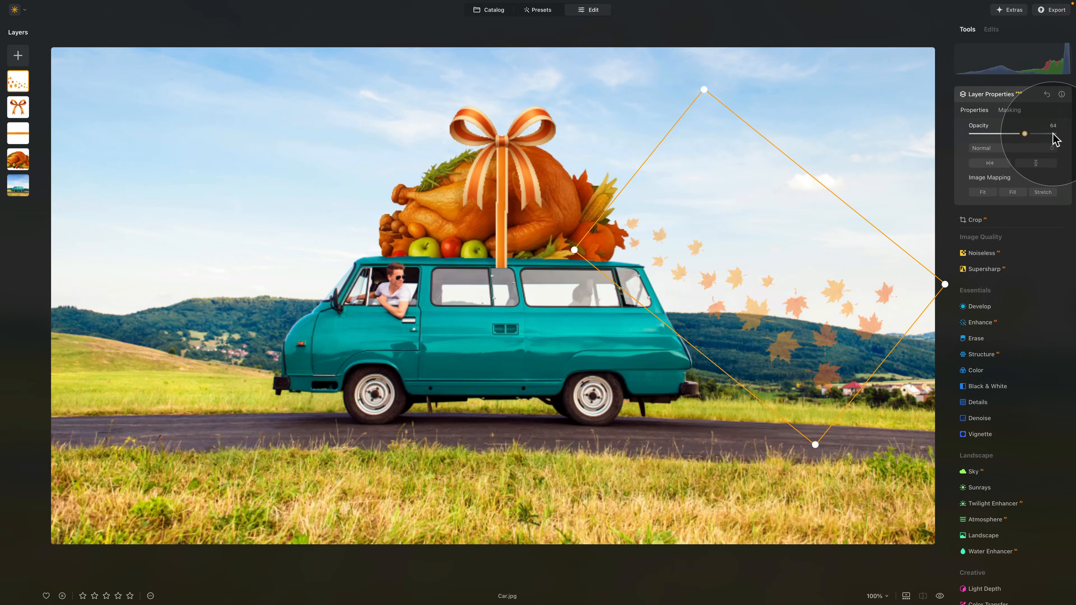
pyautogui.moveTo(744, 261); pyautogui.dragTo(750, 260)
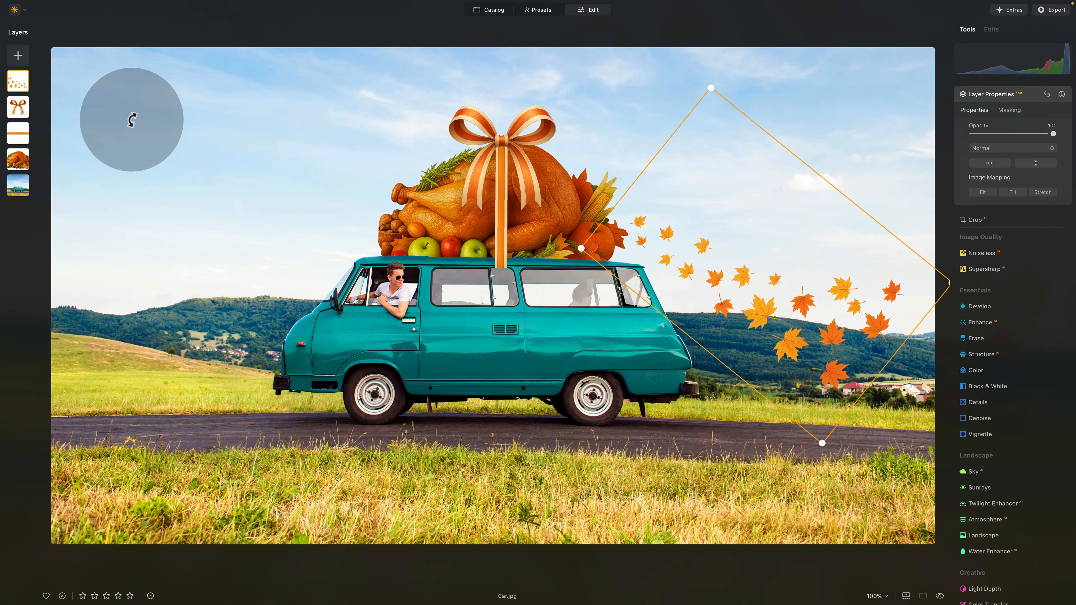
pyautogui.click(988, 311)
pyautogui.moveTo(1009, 291); pyautogui.dragTo(1006, 291)
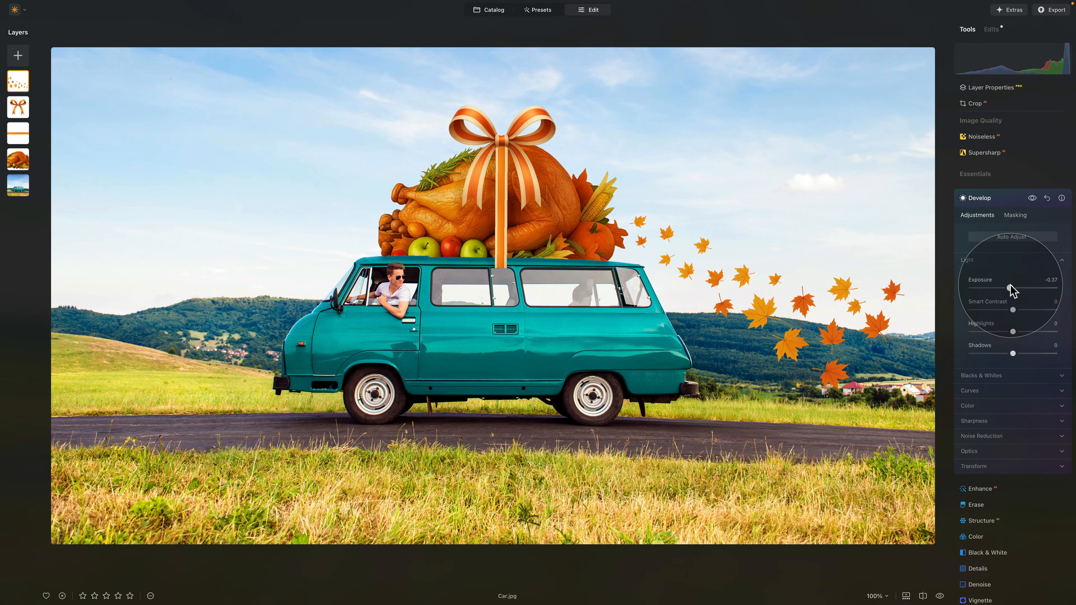
pyautogui.click(996, 198)
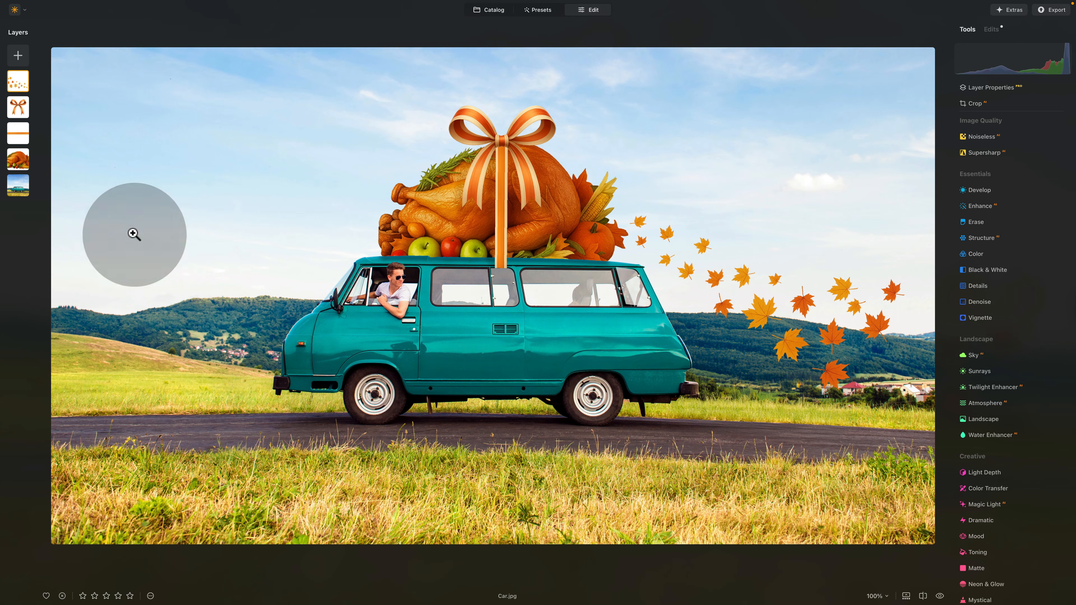
pyautogui.click(19, 185)
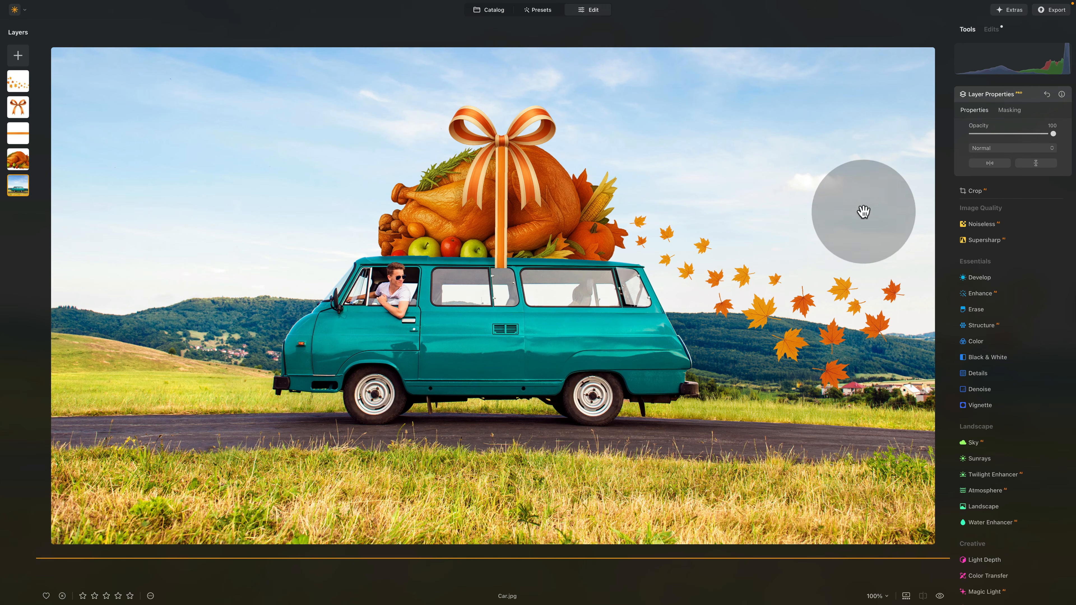
pyautogui.click(988, 279)
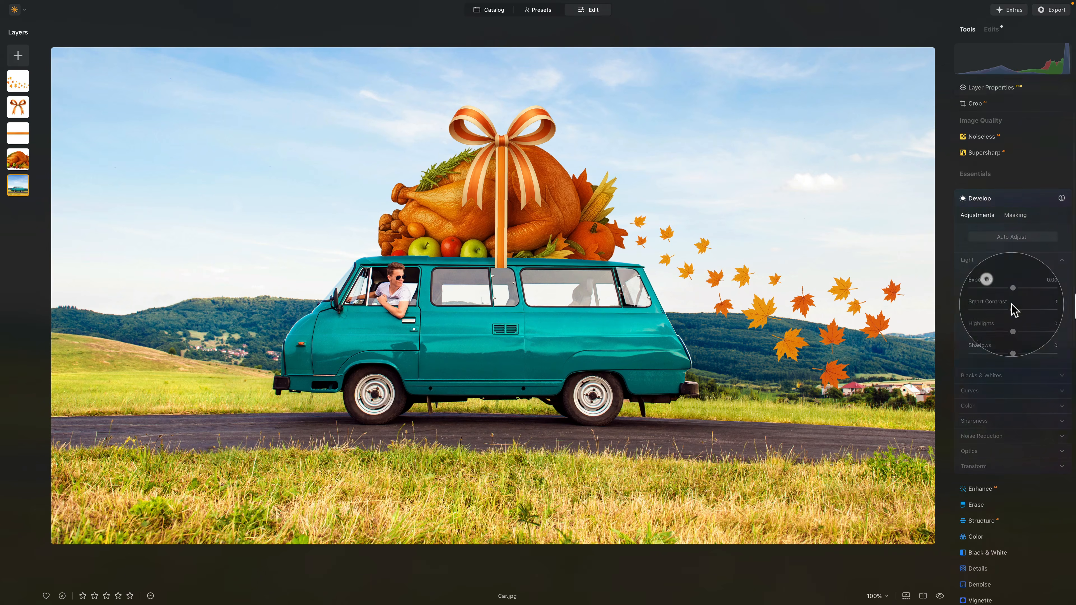
pyautogui.click(1028, 288)
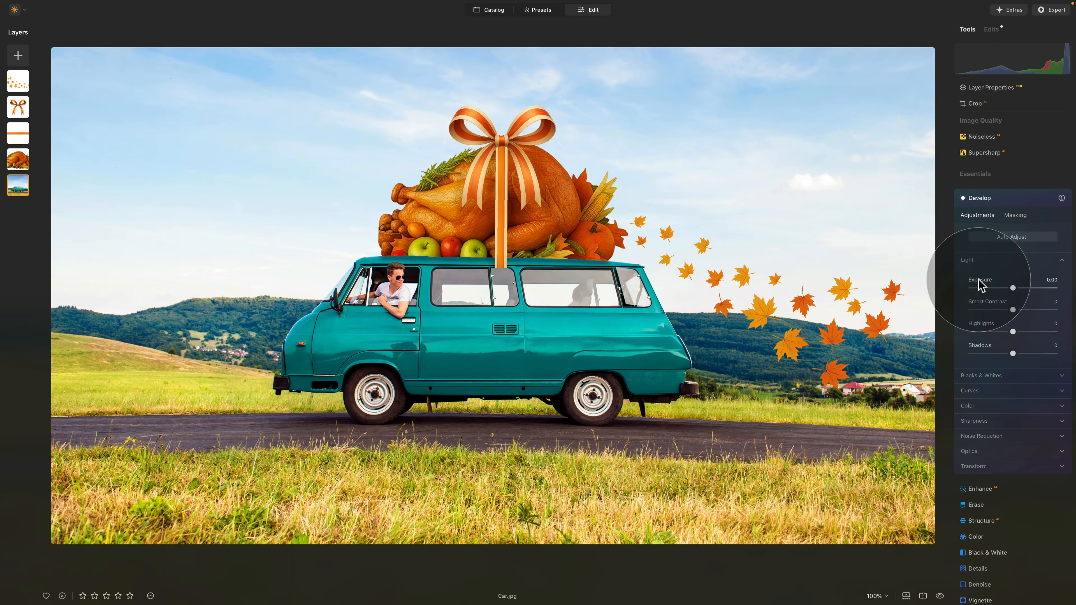
pyautogui.click(986, 194)
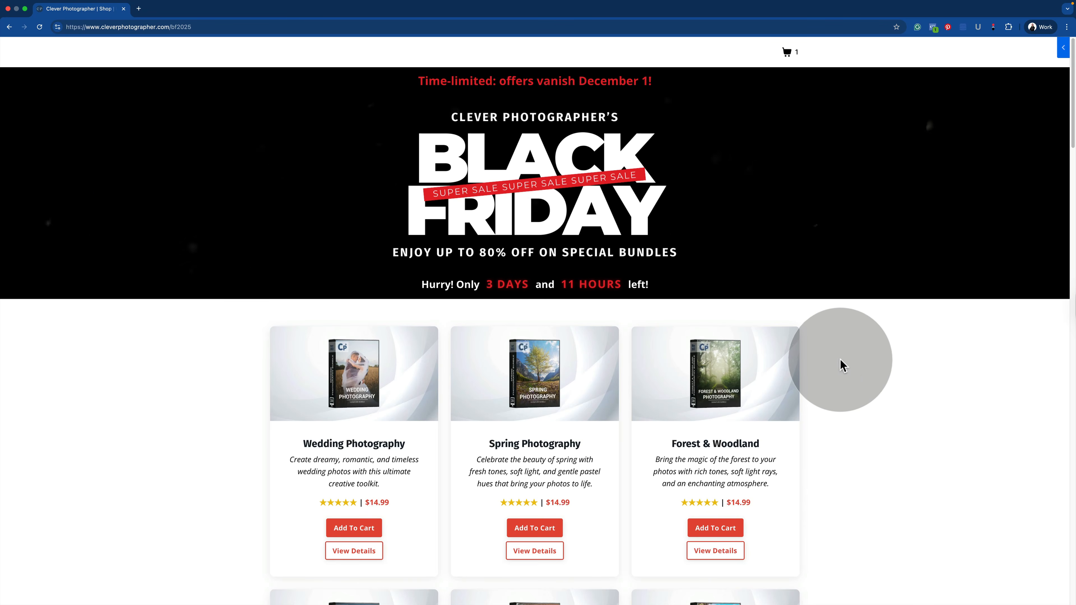
# Look through the photography bundles on the Clever Photographer Black Friday sale page
pyautogui.scroll(-3, 845, 387)
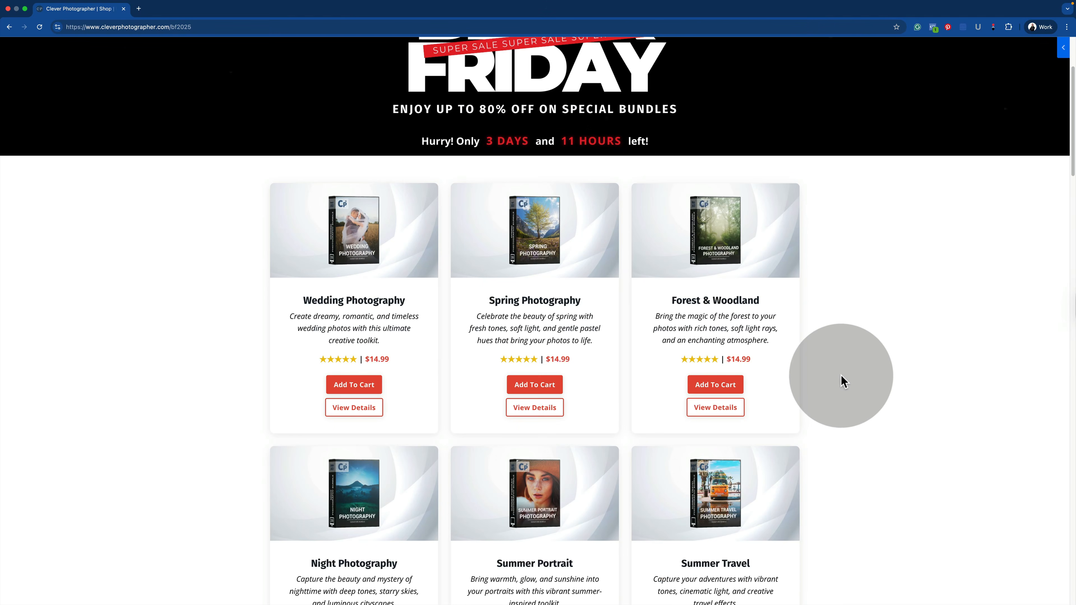
pyautogui.scroll(-1, 869, 375)
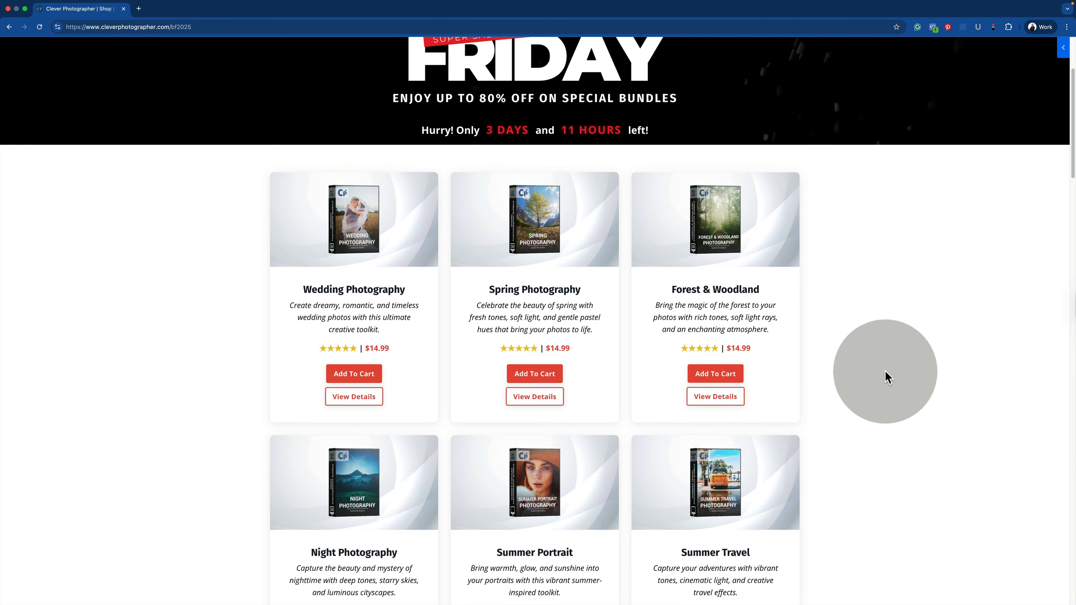
pyautogui.scroll(-3, 432, 445)
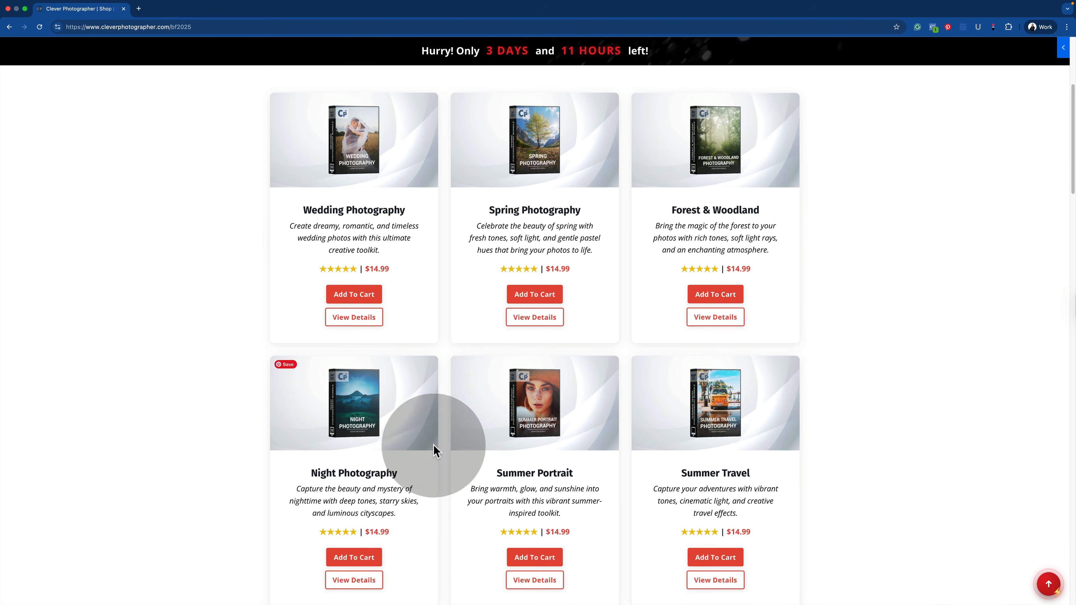
pyautogui.scroll(-6, 458, 452)
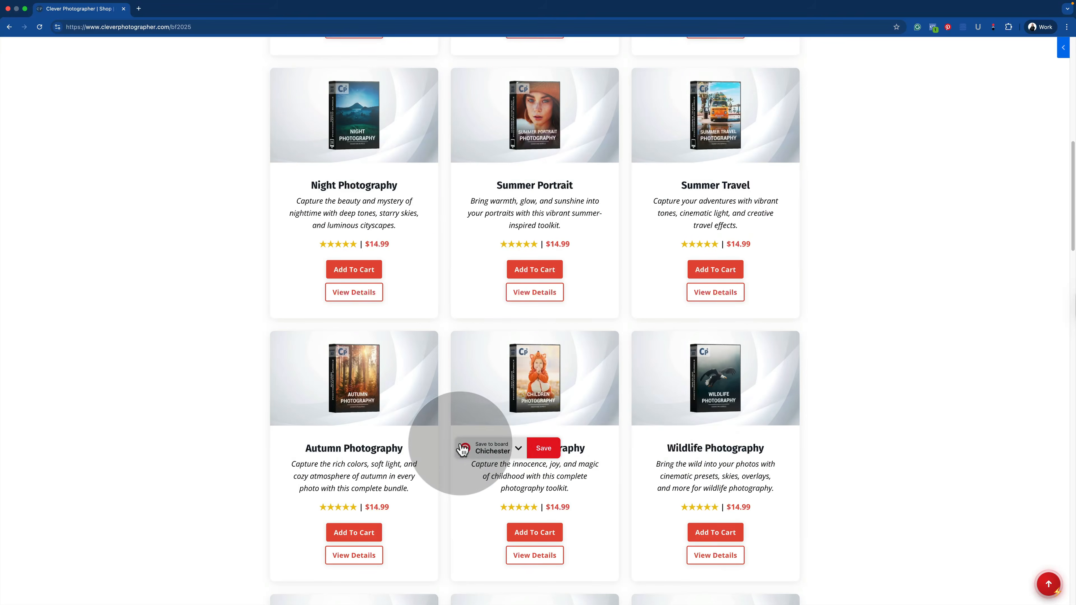
pyautogui.scroll(-2, 810, 447)
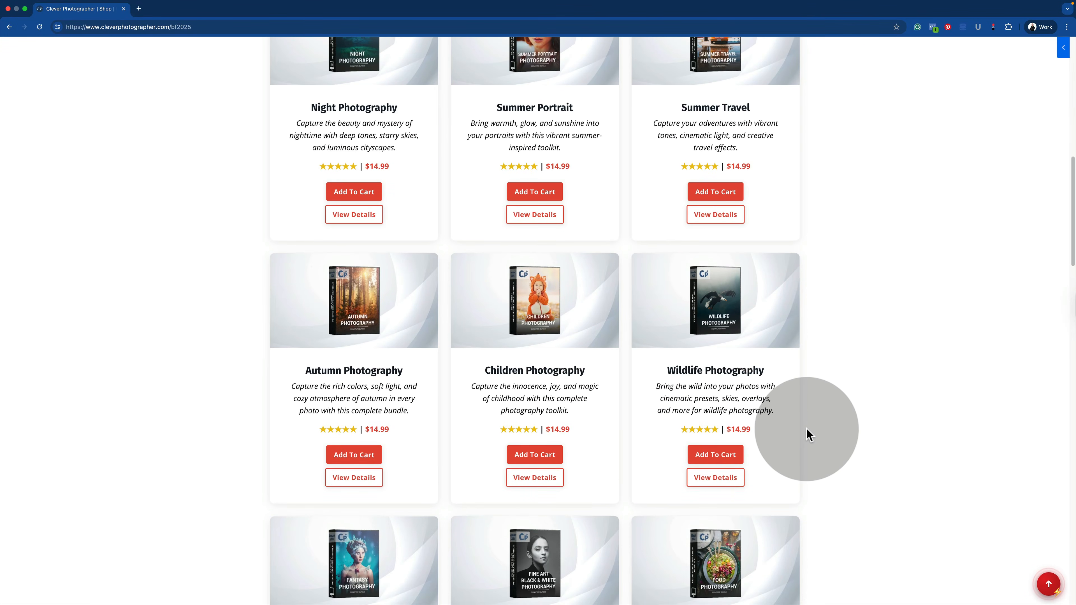
pyautogui.scroll(-13, 810, 435)
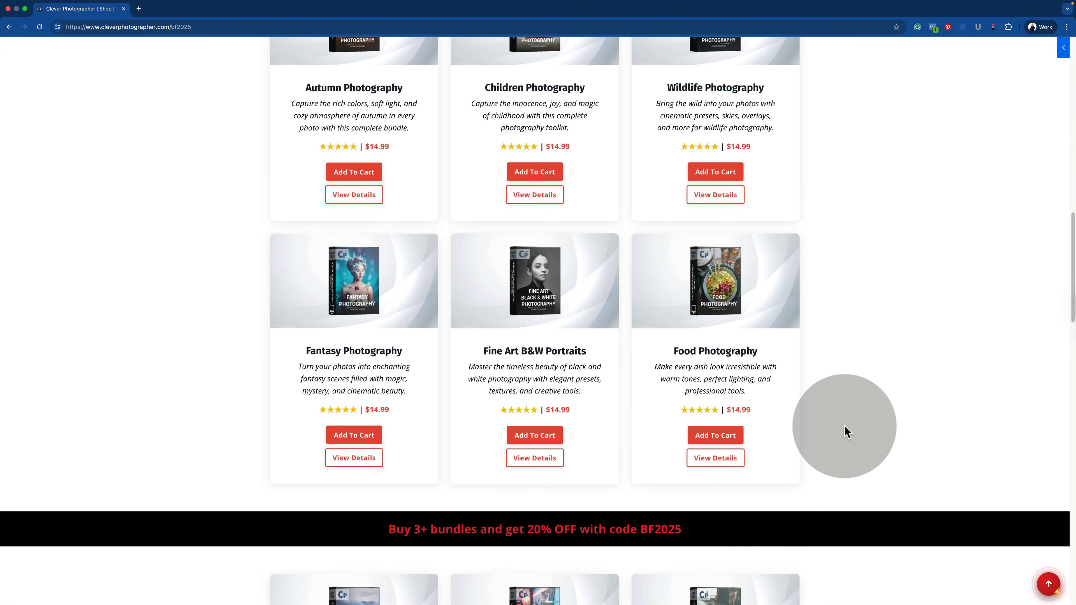
pyautogui.scroll(-5, 835, 417)
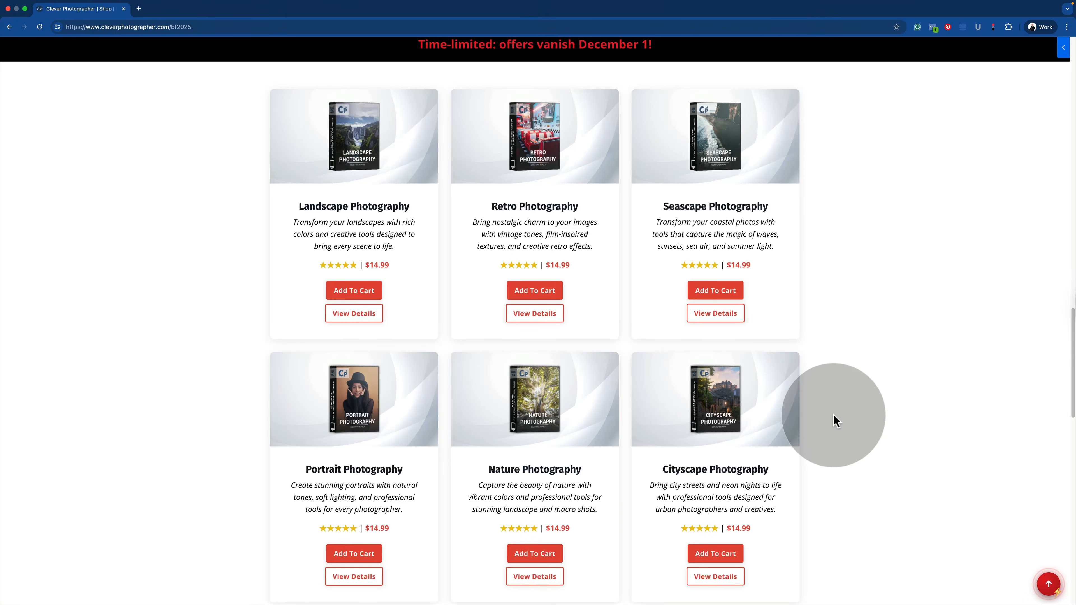
pyautogui.scroll(-3, 805, 395)
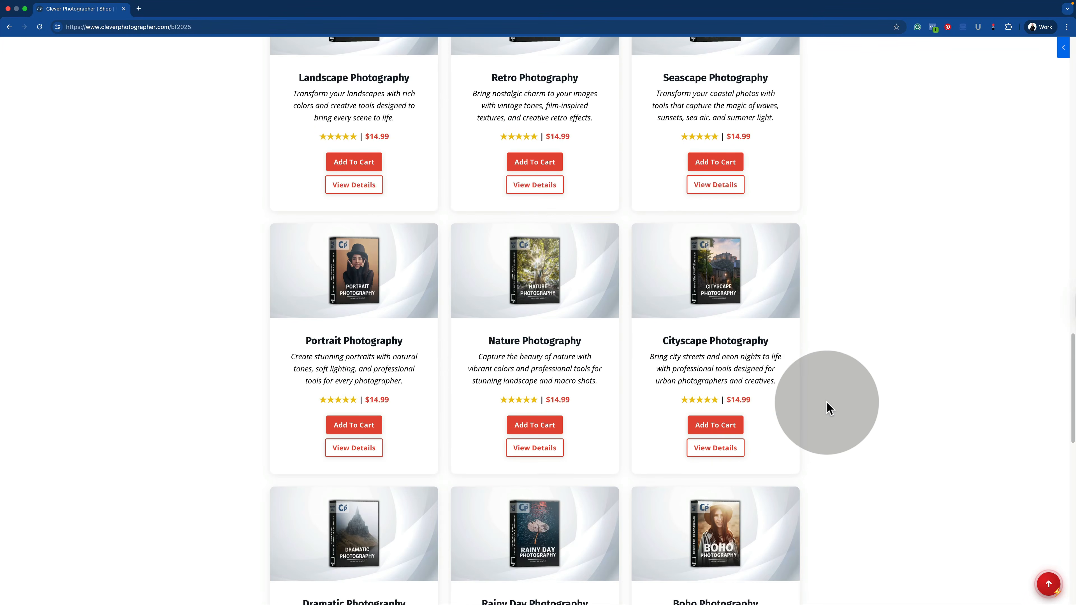
pyautogui.scroll(15, 826, 409)
pyautogui.scroll(7, 837, 401)
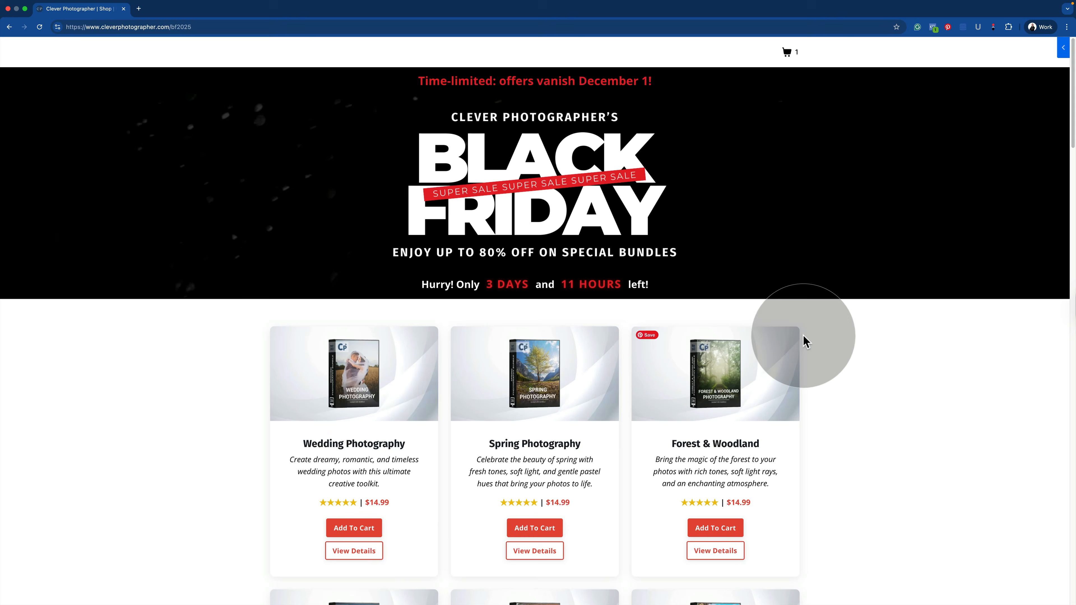
# Read the Wedding Photography bundle's details and examine the Complete Photography Bundle offer at the end of the page
pyautogui.click(362, 551)
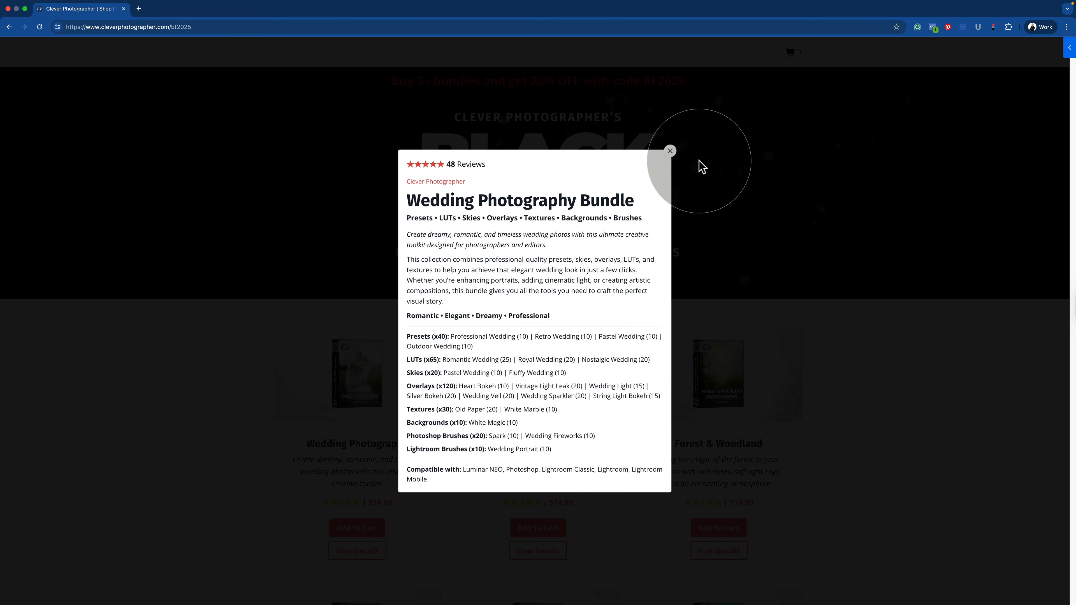
pyautogui.click(670, 151)
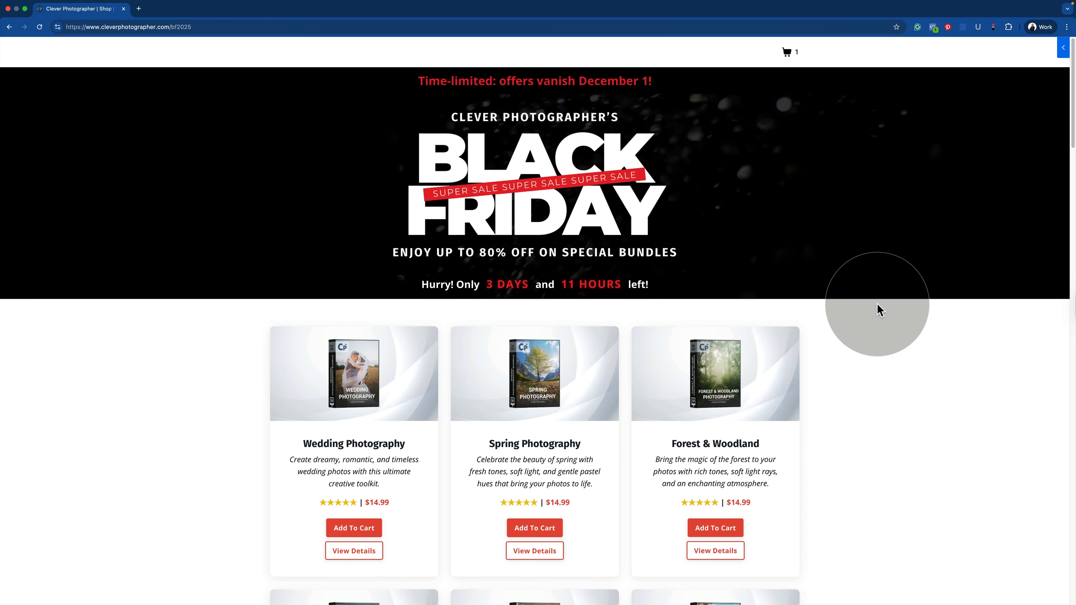
pyautogui.scroll(-8, 879, 312)
pyautogui.scroll(-14, 882, 320)
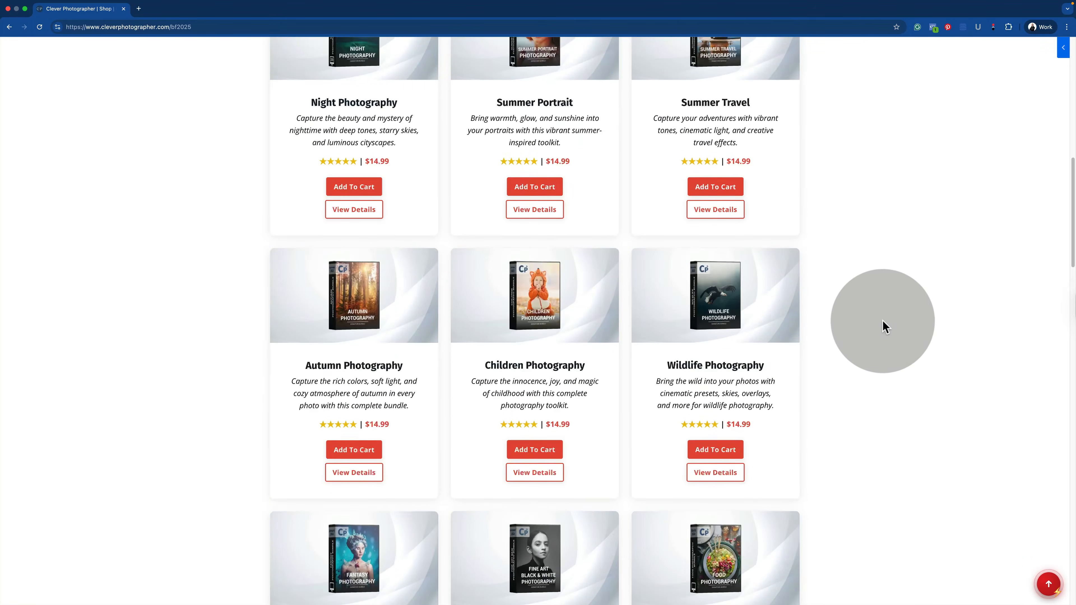
pyautogui.scroll(-16, 868, 331)
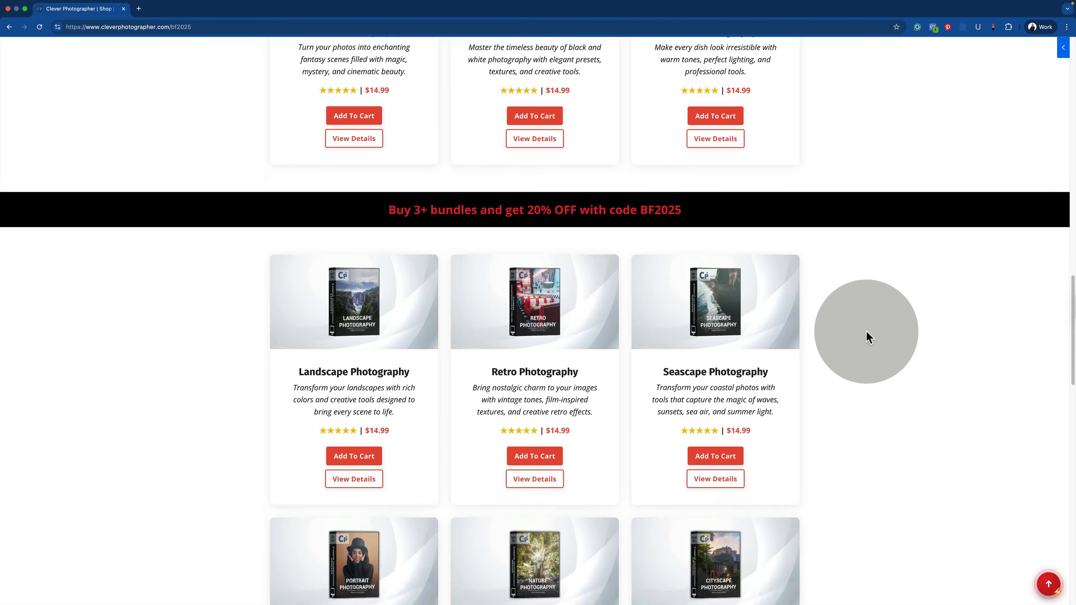
pyautogui.scroll(-16, 868, 348)
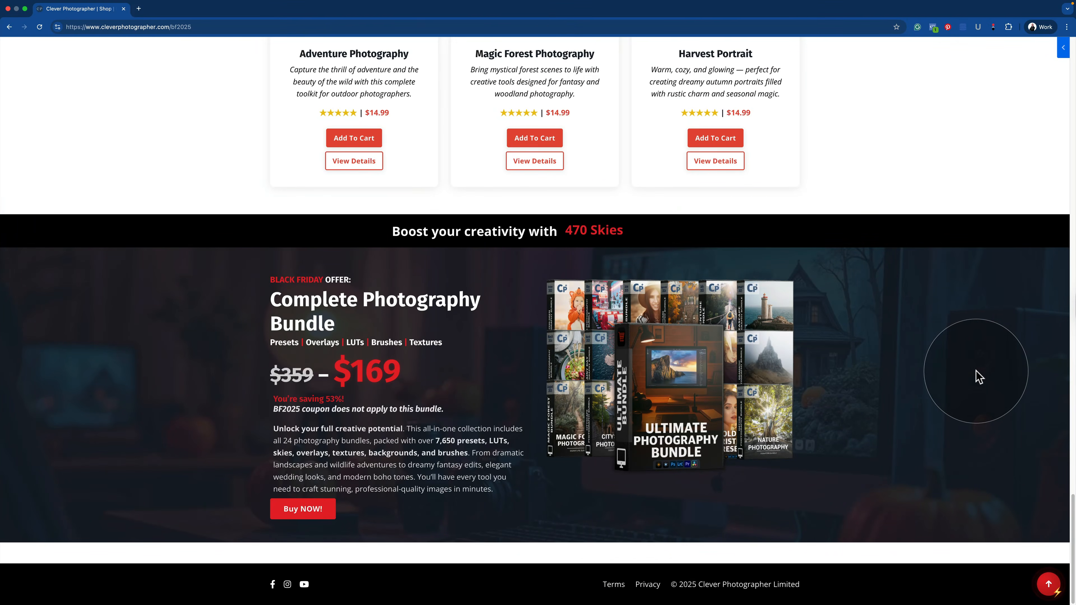
pyautogui.scroll(3, 738, 395)
pyautogui.scroll(-3, 738, 394)
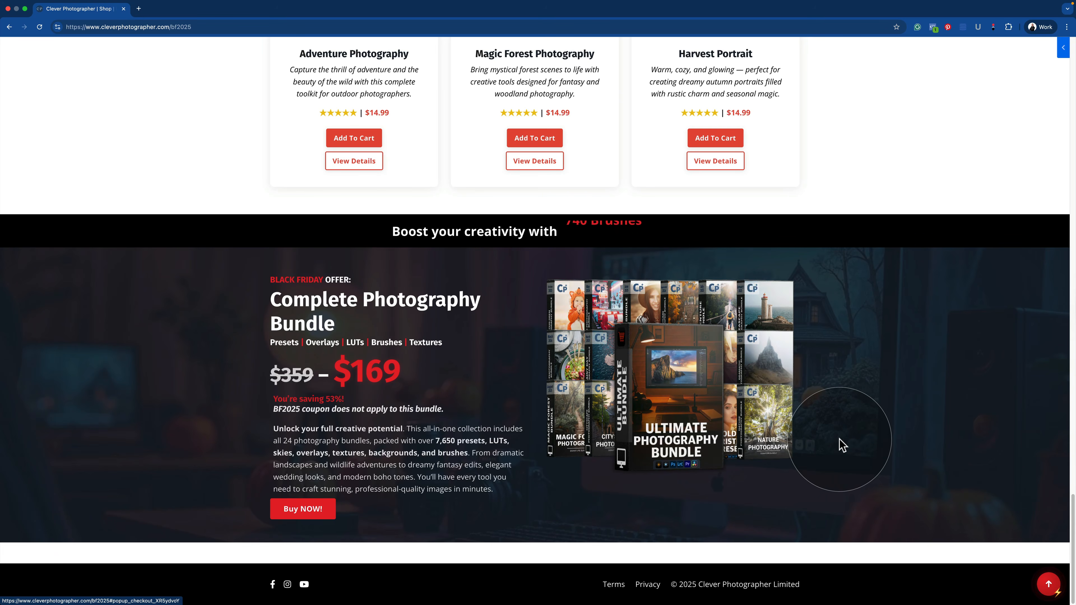
pyautogui.scroll(20, 836, 441)
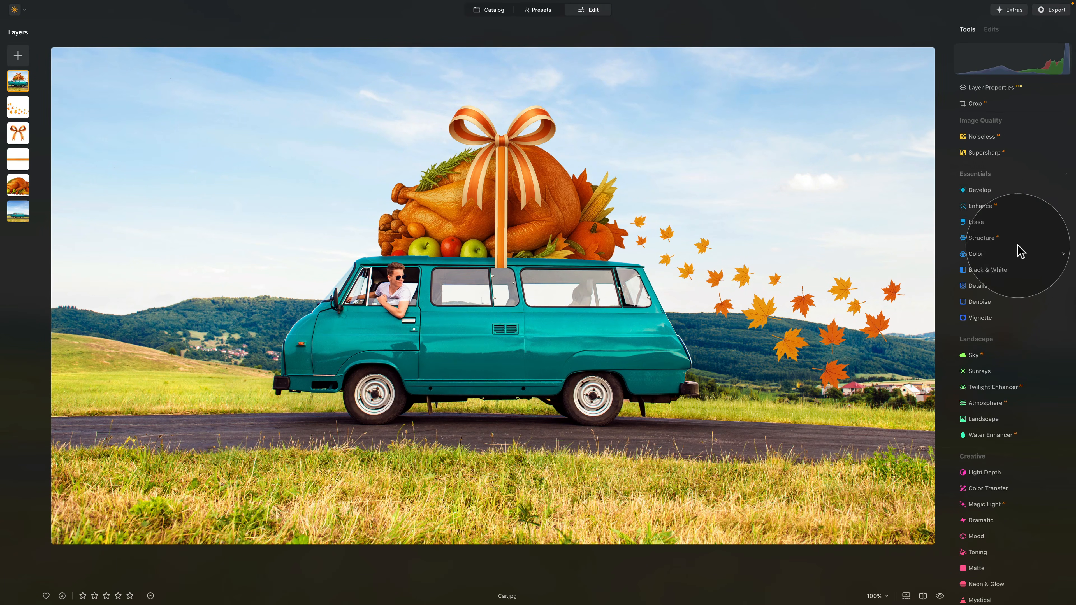
# Set the Enhance Accent to 20 for the merged image
pyautogui.click(982, 208)
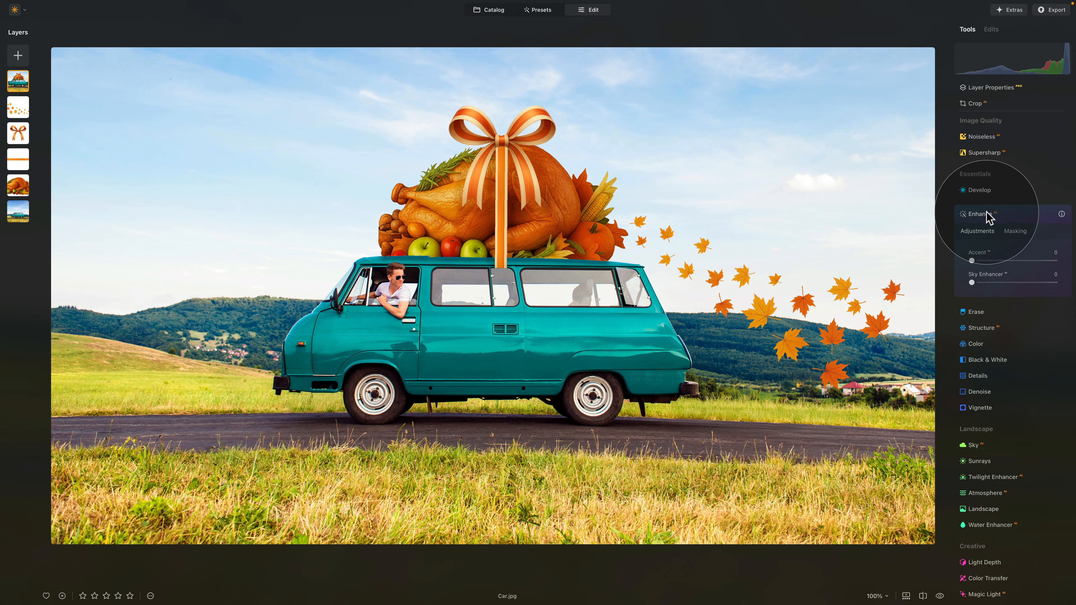
pyautogui.moveTo(984, 260); pyautogui.dragTo(985, 260)
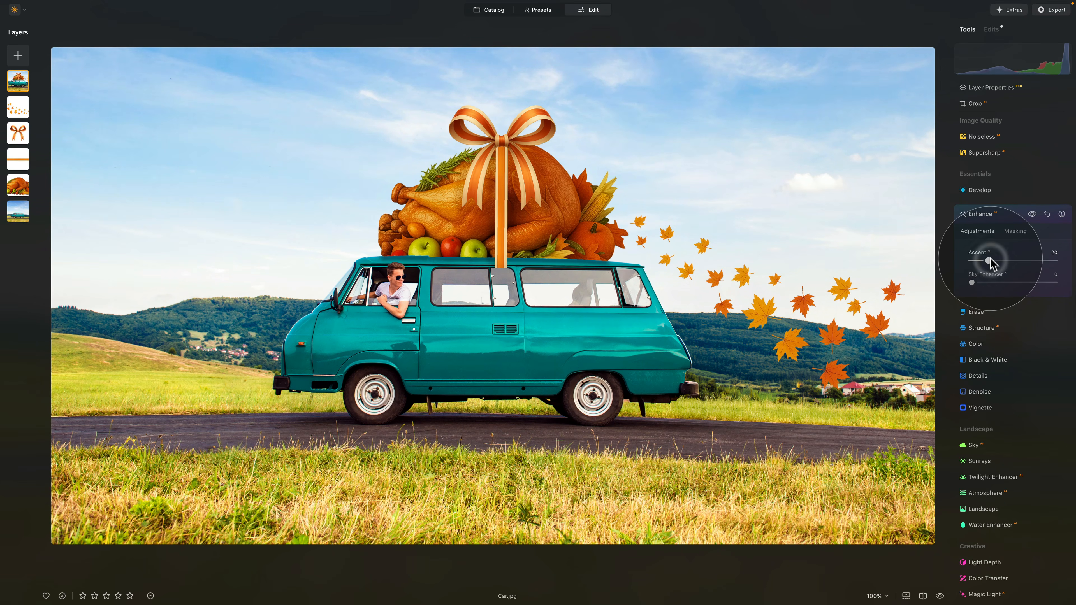
pyautogui.click(996, 213)
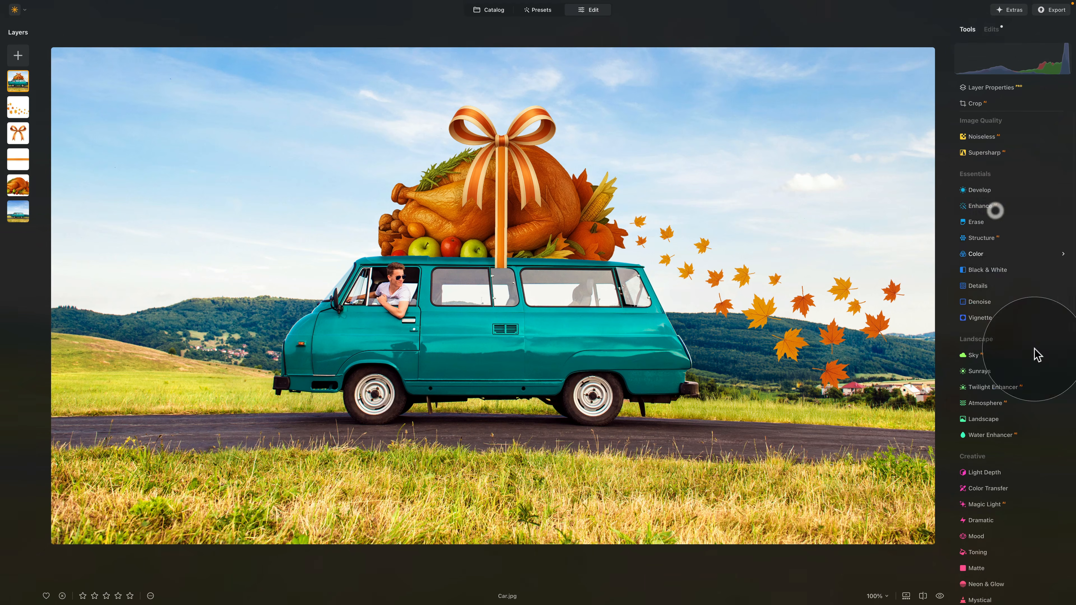
# Apply a Motion blur with an amount of 6 to the merged image
pyautogui.scroll(-5, 1003, 293)
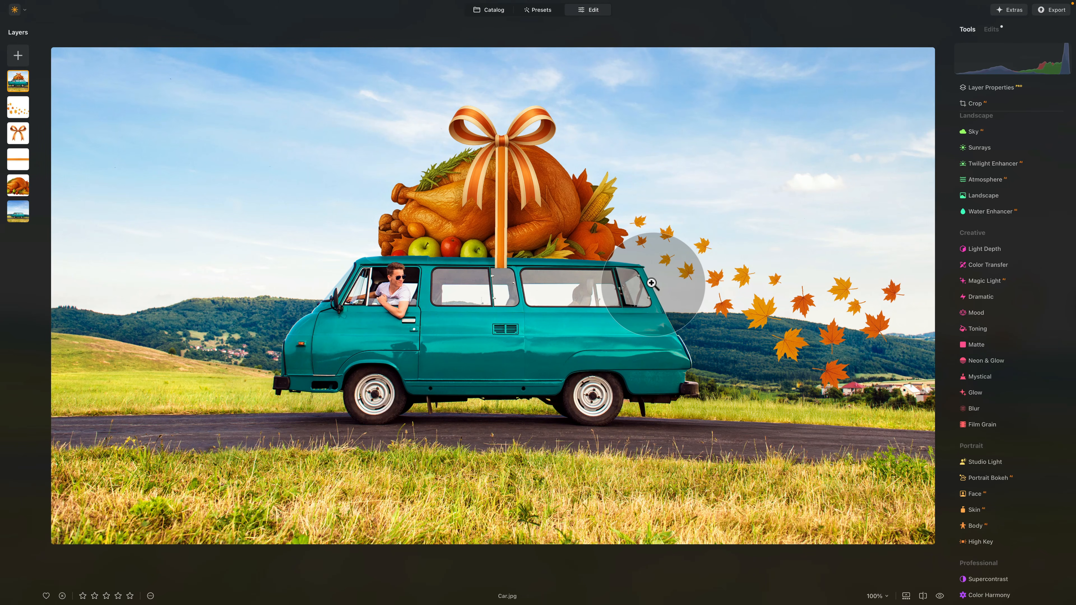
pyautogui.click(964, 409)
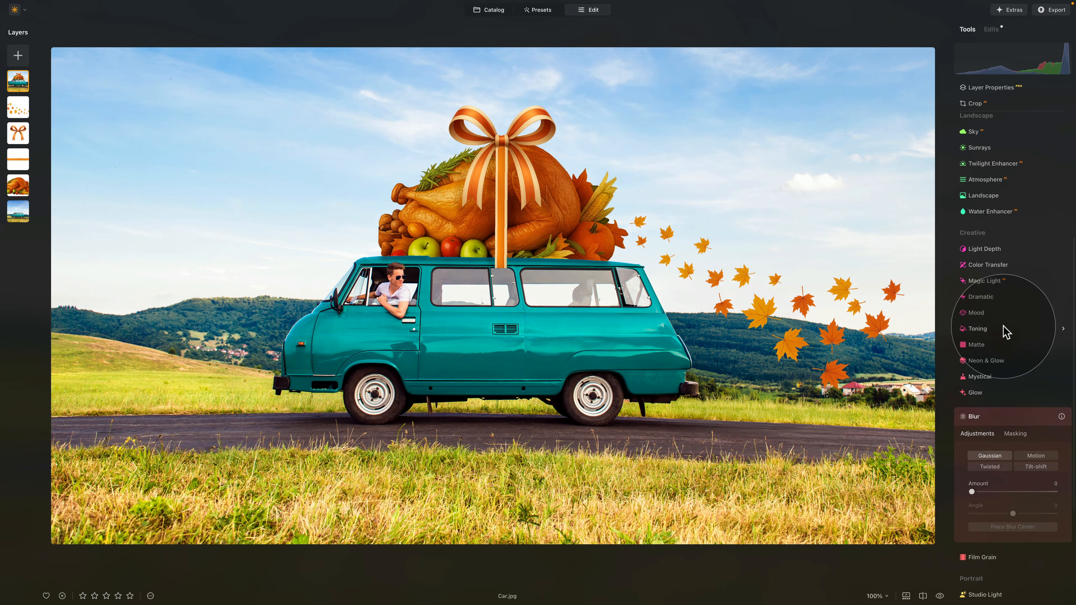
pyautogui.scroll(-5, 1004, 331)
pyautogui.click(1034, 314)
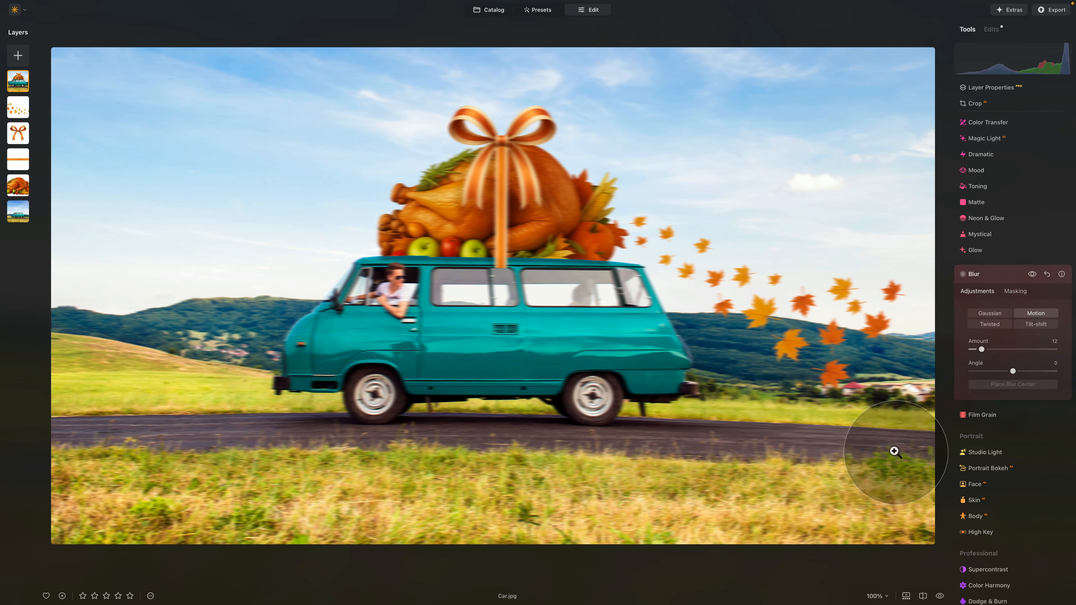
pyautogui.click(977, 348)
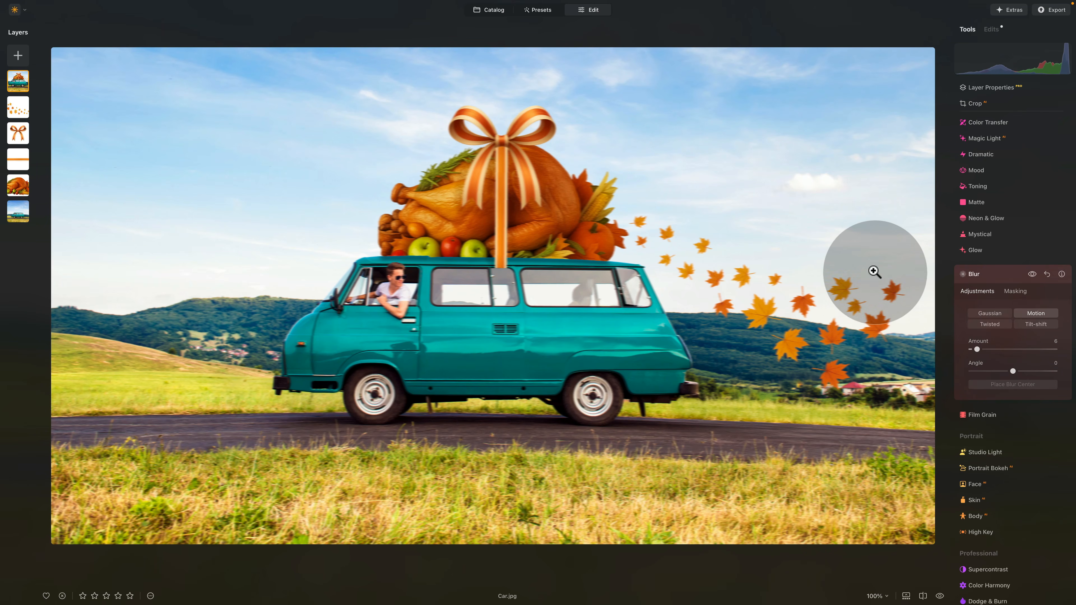
# Mask the blur with the automatically detected Transport area covering the van
pyautogui.click(1018, 292)
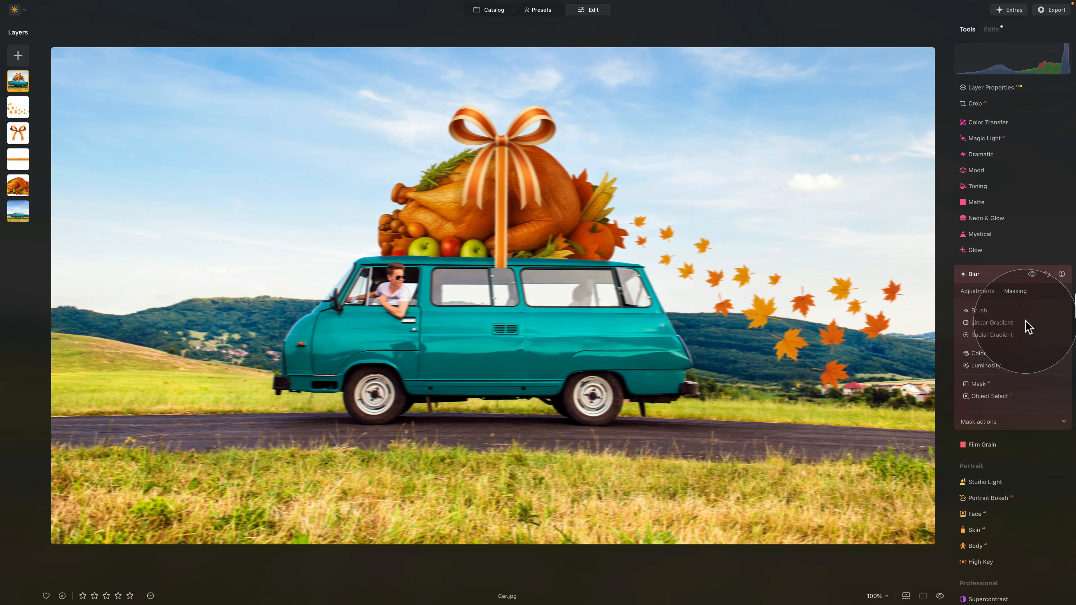
pyautogui.click(985, 385)
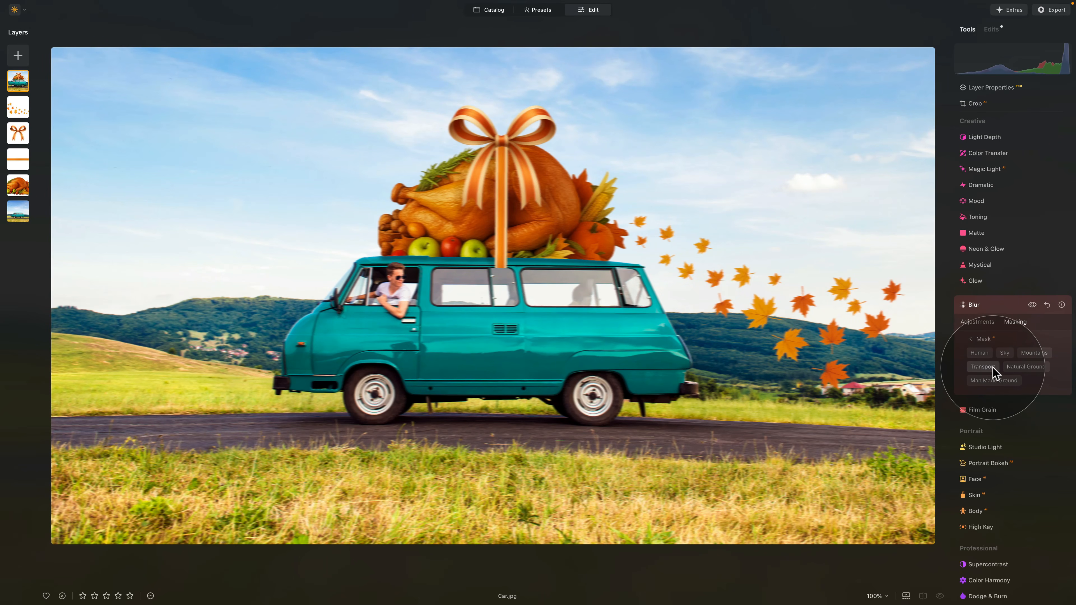
pyautogui.click(983, 366)
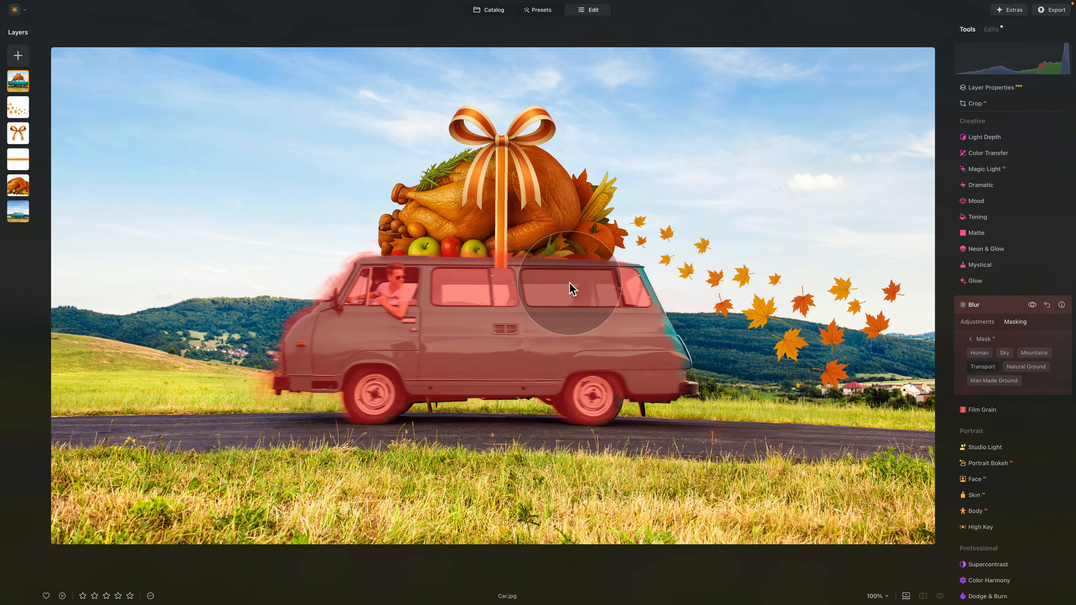
# Add the roast, fruit, pumpkin, corn, herbs, nuts and ribbon bow to the blur mask with Object Select
pyautogui.click(971, 339)
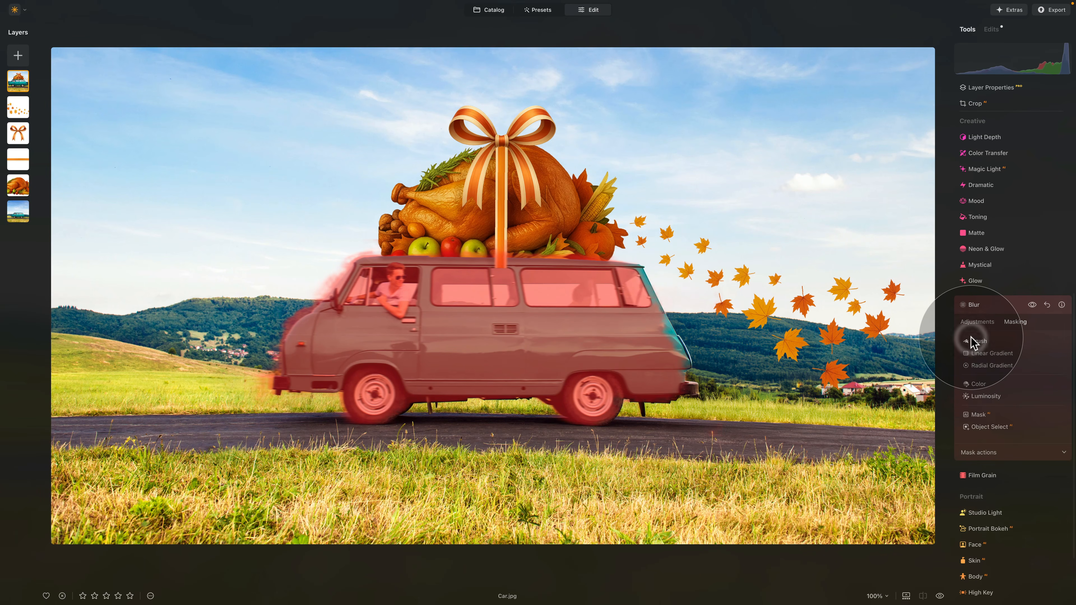
pyautogui.click(991, 427)
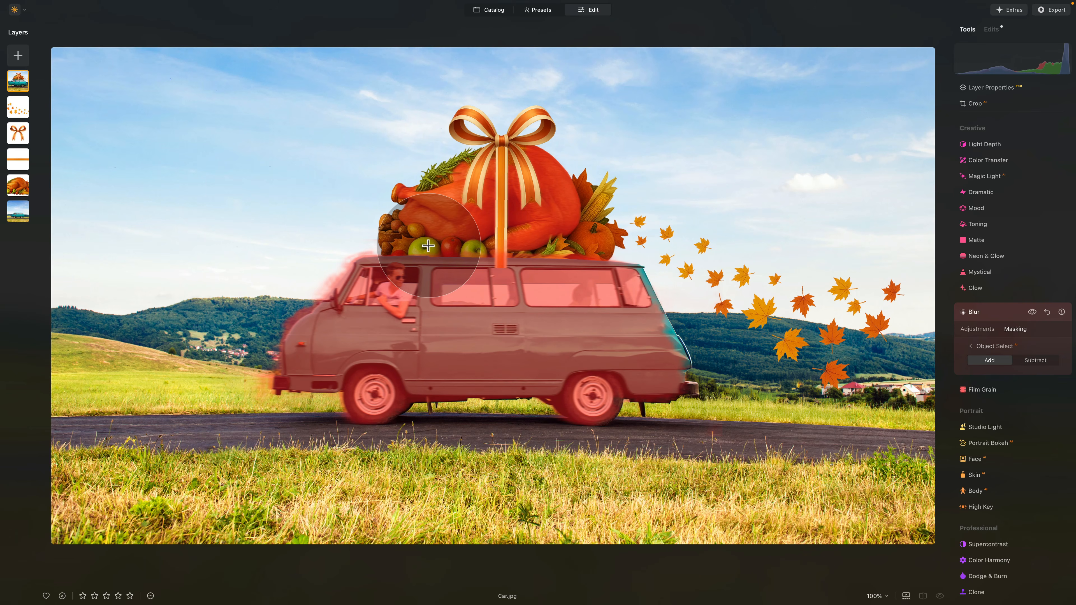
pyautogui.click(450, 246)
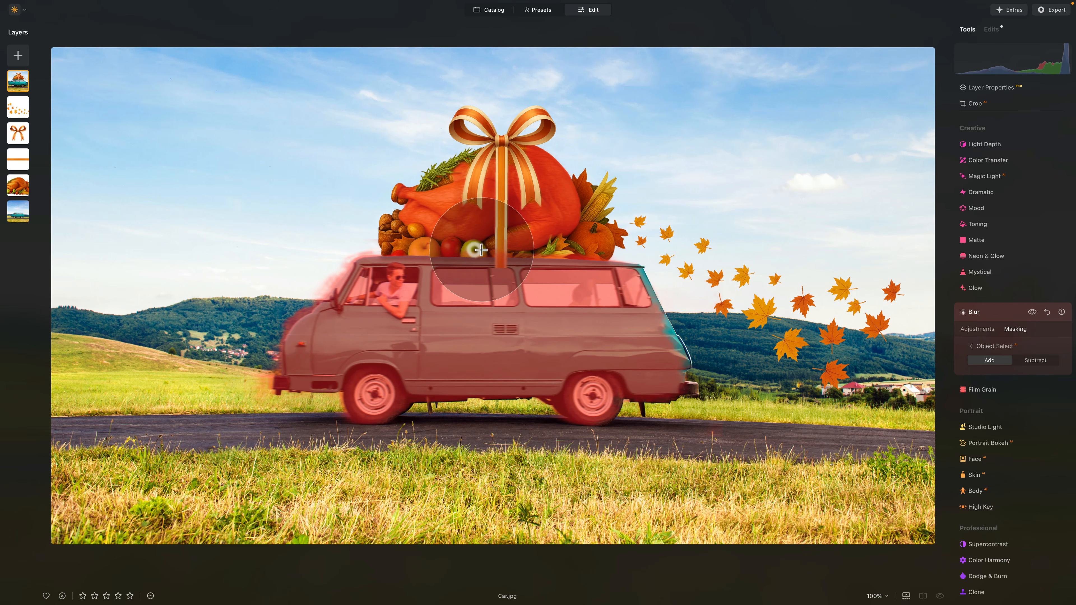
pyautogui.click(546, 257)
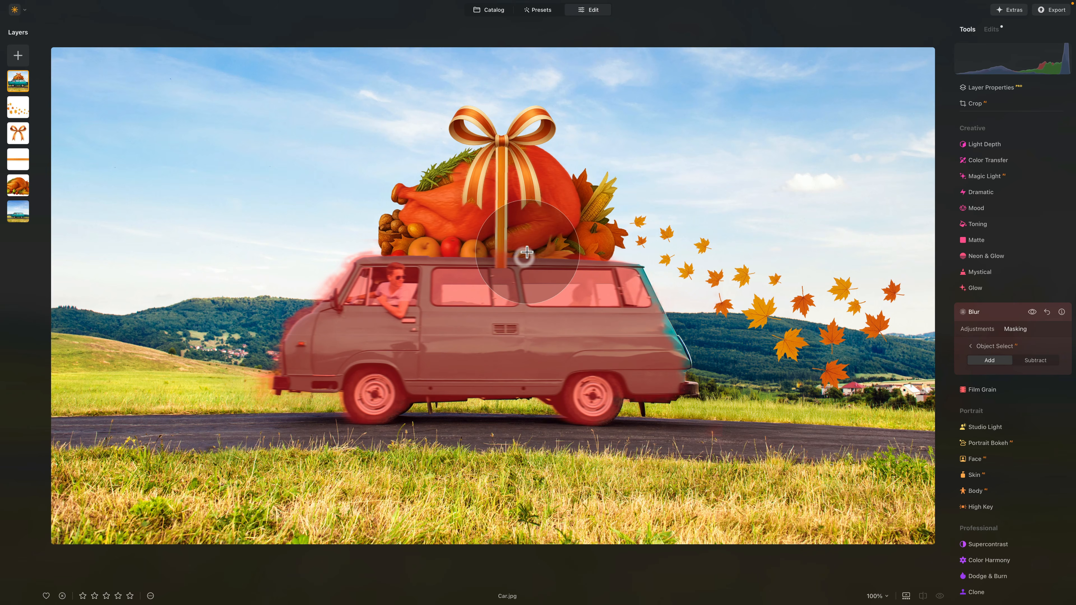
pyautogui.click(543, 249)
pyautogui.click(591, 236)
pyautogui.click(601, 200)
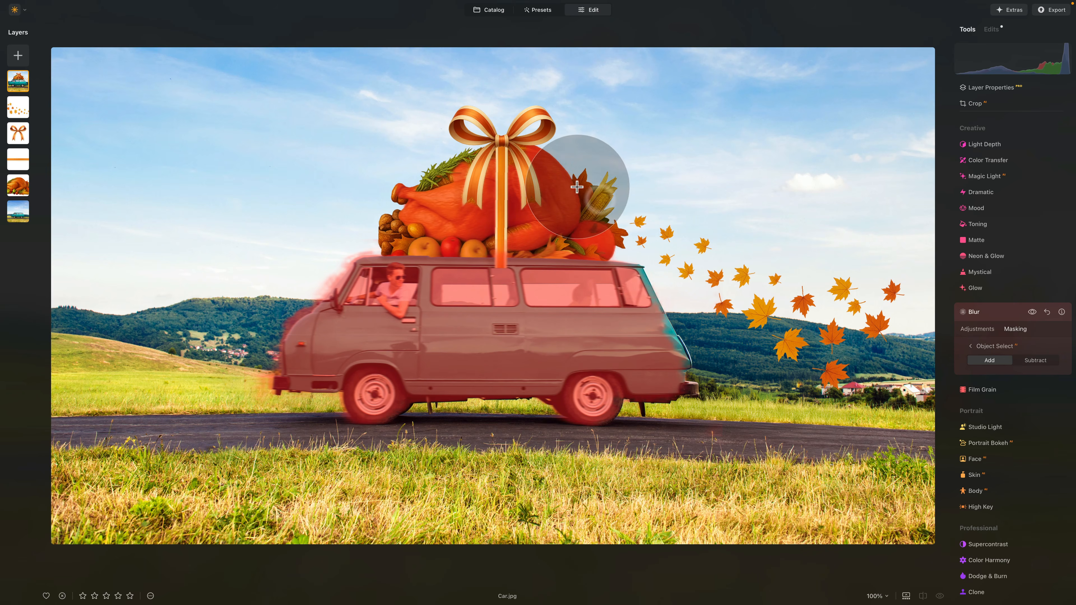
pyautogui.click(527, 108)
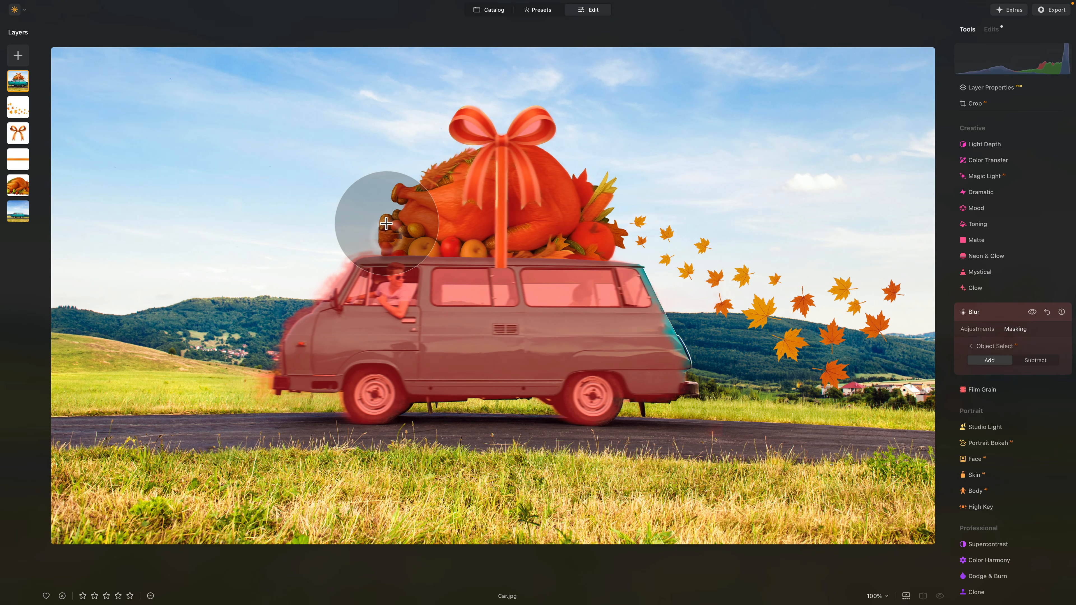
pyautogui.click(386, 220)
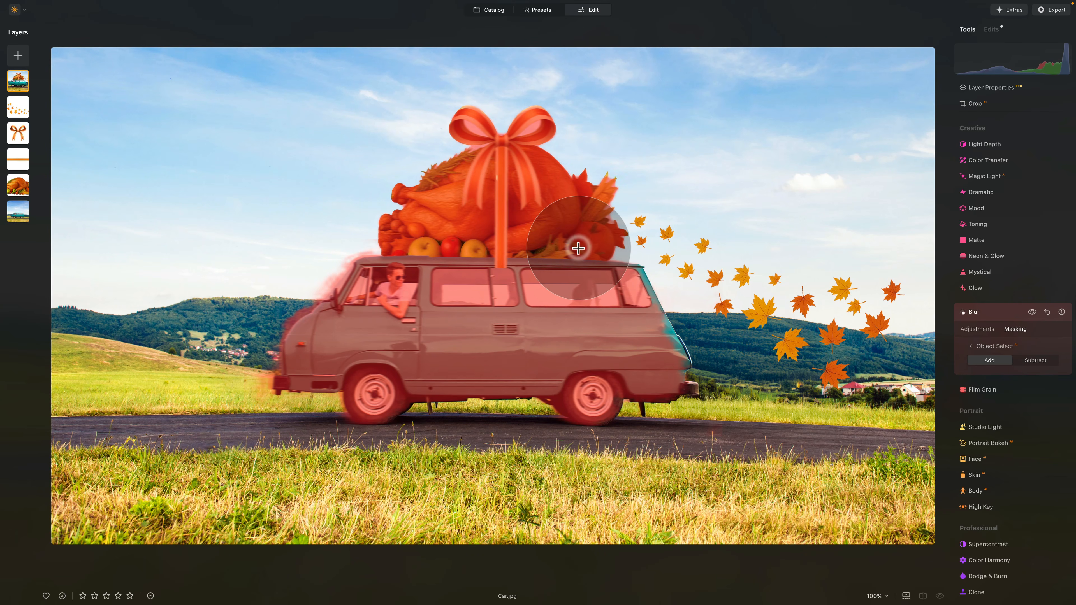
# Paint the missing rear edge of the van into the blur mask with a brush softness of 10
pyautogui.click(971, 346)
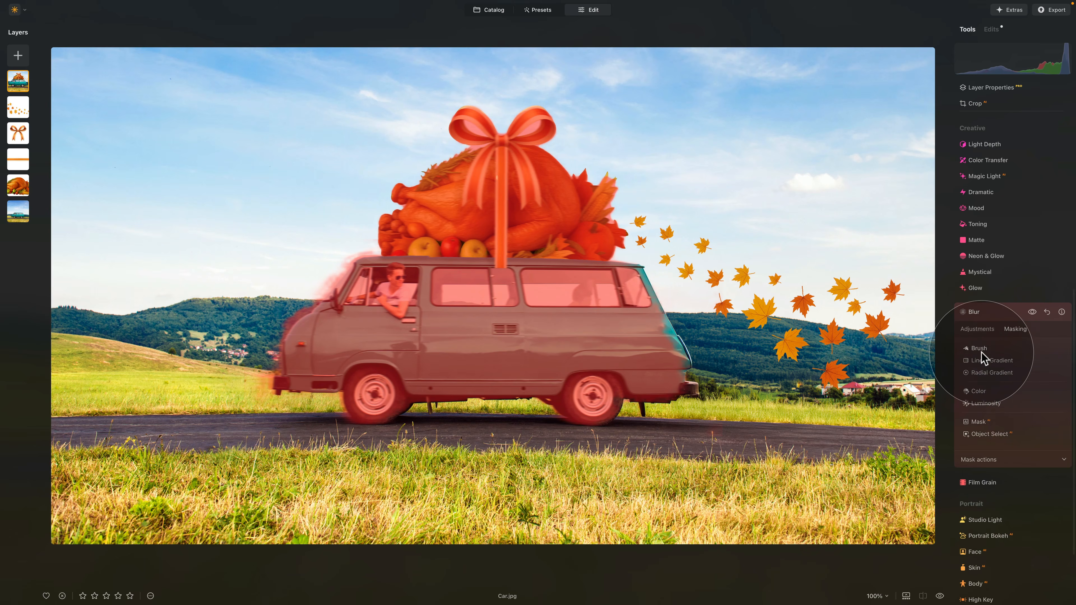
pyautogui.click(981, 351)
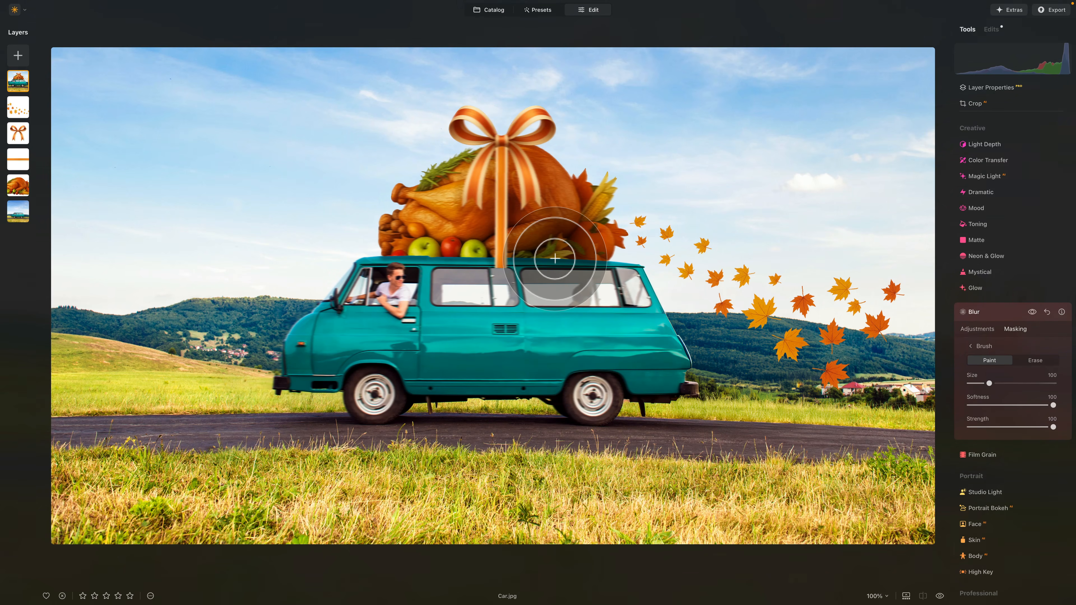
pyautogui.moveTo(555, 259)
pyautogui.mouseDown()
pyautogui.moveTo(613, 281)
pyautogui.moveTo(567, 235)
pyautogui.moveTo(512, 209)
pyautogui.moveTo(418, 223)
pyautogui.moveTo(410, 307)
pyautogui.moveTo(392, 336)
pyautogui.moveTo(591, 349)
pyautogui.moveTo(384, 337)
pyautogui.moveTo(584, 337)
pyautogui.moveTo(523, 307)
pyautogui.moveTo(633, 299)
pyautogui.mouseUp()
pyautogui.scroll(5, 670, 327)
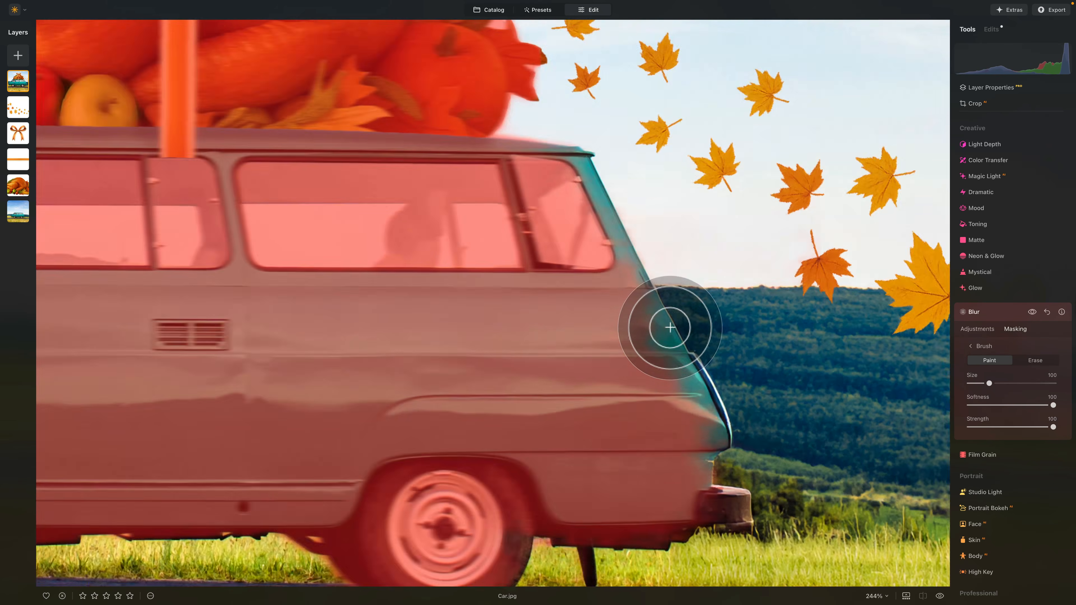
pyautogui.click(988, 406)
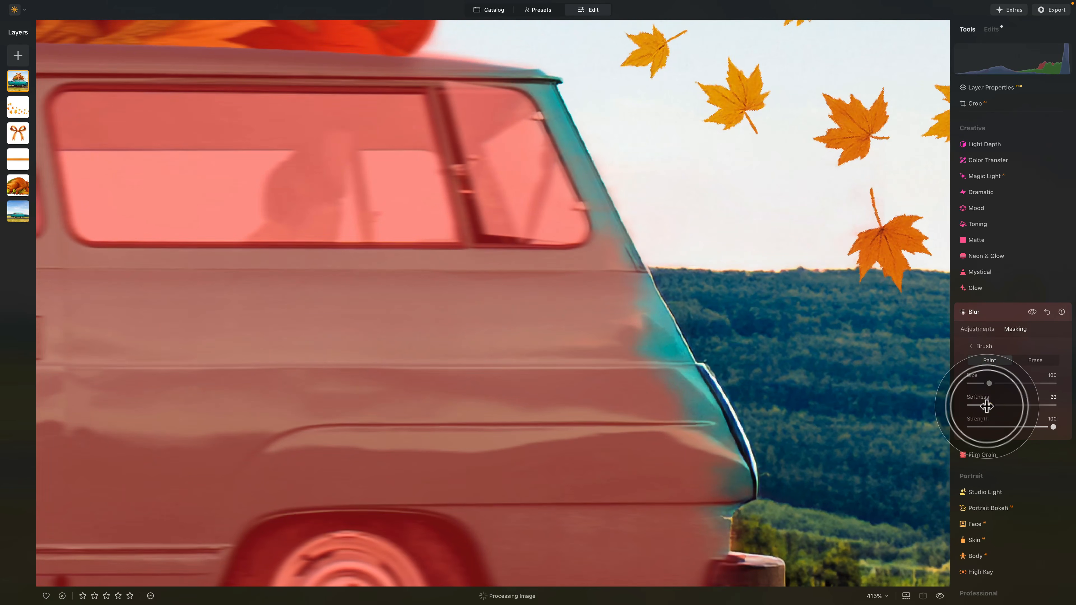
pyautogui.moveTo(980, 406); pyautogui.dragTo(977, 406)
pyautogui.moveTo(533, 89)
pyautogui.mouseDown()
pyautogui.moveTo(614, 188)
pyautogui.moveTo(660, 331)
pyautogui.mouseUp()
pyautogui.moveTo(726, 475)
pyautogui.mouseDown()
pyautogui.moveTo(642, 403)
pyautogui.moveTo(634, 349)
pyautogui.moveTo(701, 438)
pyautogui.moveTo(698, 384)
pyautogui.moveTo(730, 492)
pyautogui.mouseUp()
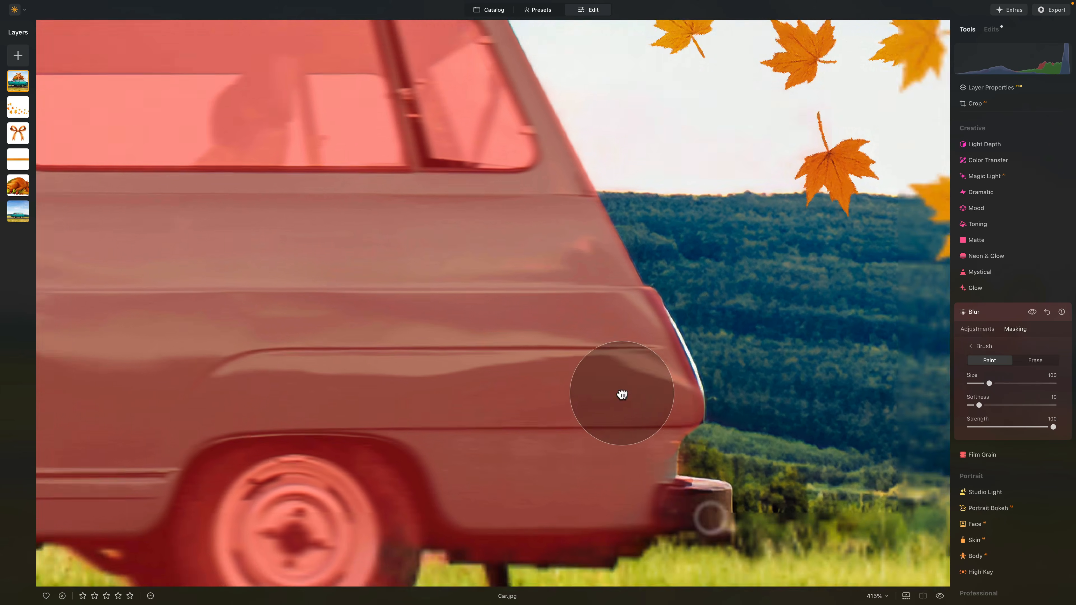
# Fill in the rear corner of the van's roof in the blur mask
pyautogui.scroll(-5, 620, 392)
pyautogui.moveTo(628, 368)
pyautogui.mouseDown()
pyautogui.moveTo(632, 423)
pyautogui.moveTo(665, 418)
pyautogui.moveTo(681, 432)
pyautogui.moveTo(681, 421)
pyautogui.mouseUp()
pyautogui.moveTo(515, 199); pyautogui.dragTo(654, 457)
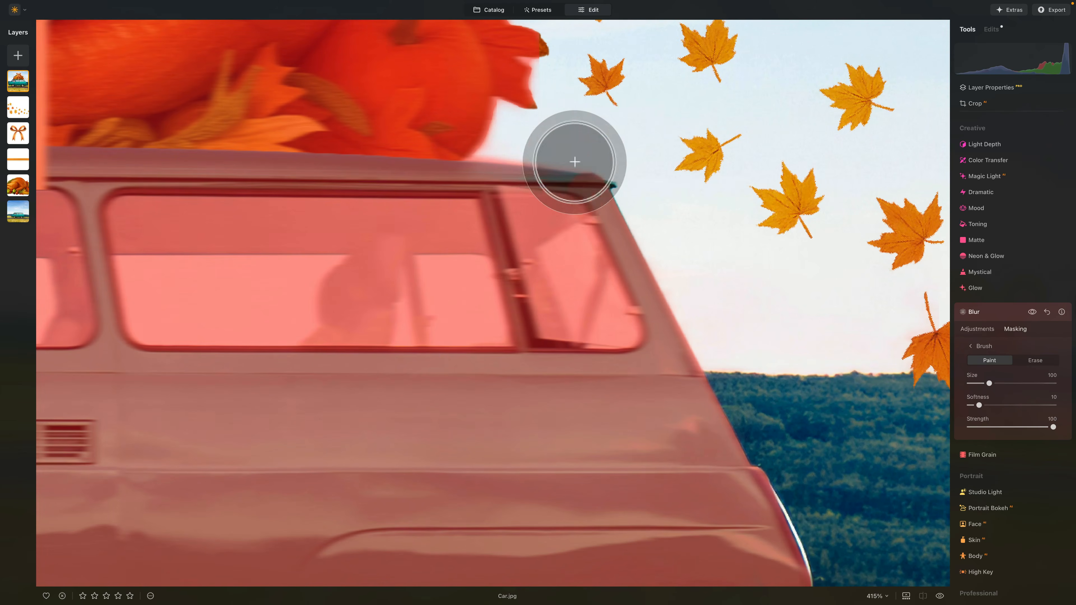
pyautogui.scroll(5, 603, 185)
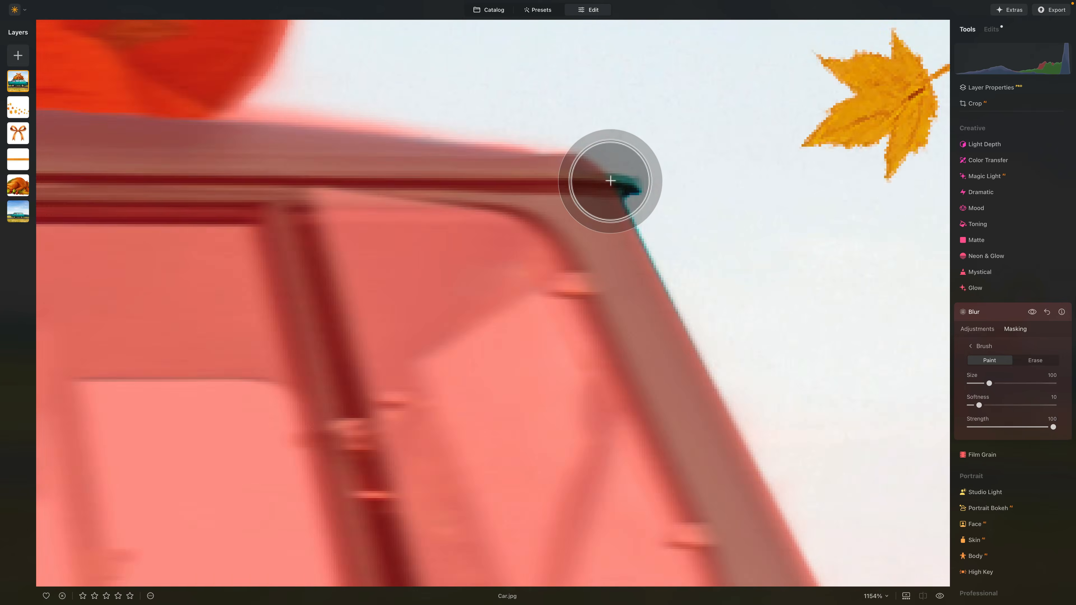
pyautogui.scroll(3, 610, 181)
pyautogui.scroll(-10, 581, 196)
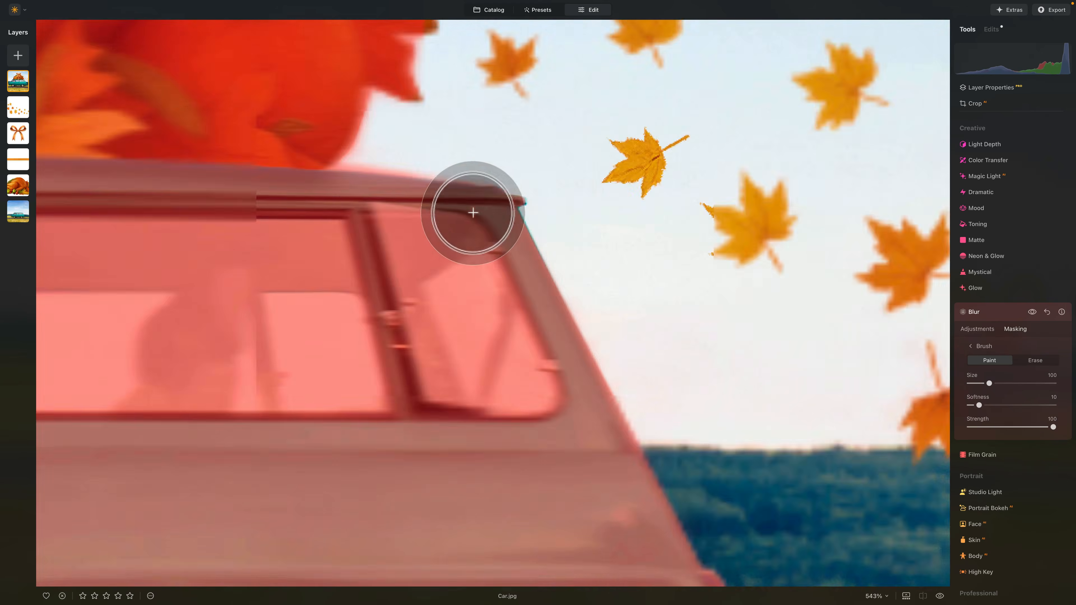
# Erase the mask spill around the corn and leaves behind the roast using a brush size of 52
pyautogui.scroll(10, 365, 108)
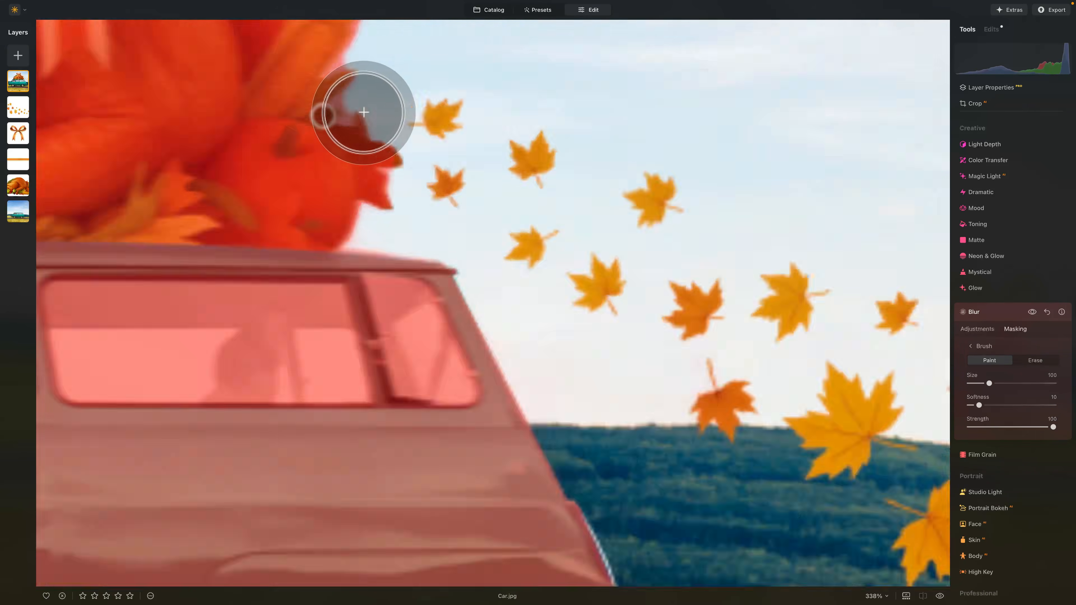
pyautogui.moveTo(259, 121); pyautogui.dragTo(559, 302)
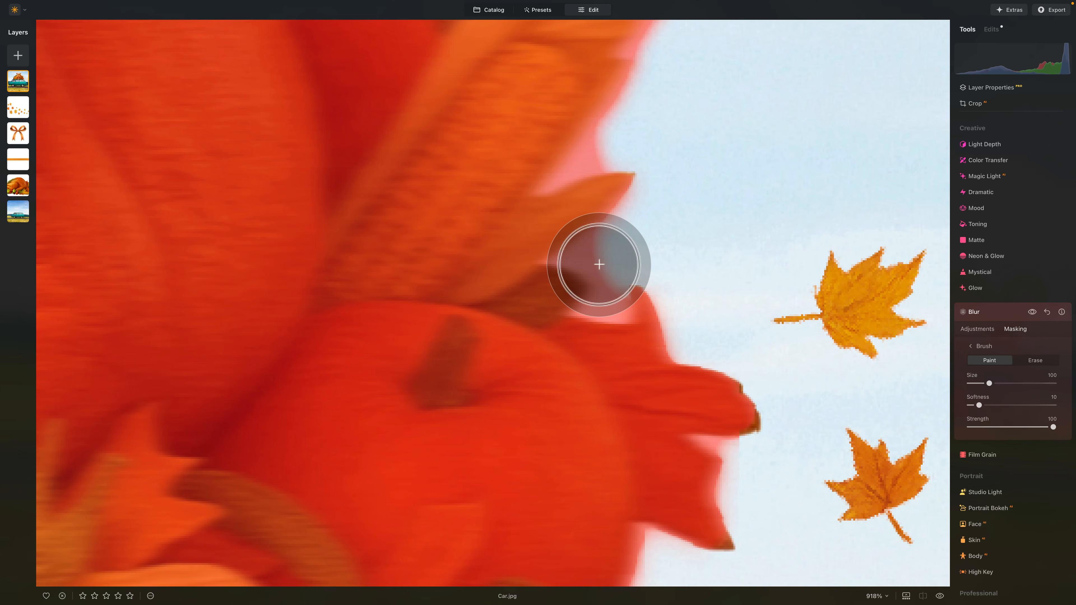
pyautogui.press('x')
pyautogui.press('[')
pyautogui.press('[')
pyautogui.press('[')
pyautogui.press('[')
pyautogui.press('[')
pyautogui.press('[')
pyautogui.press('[')
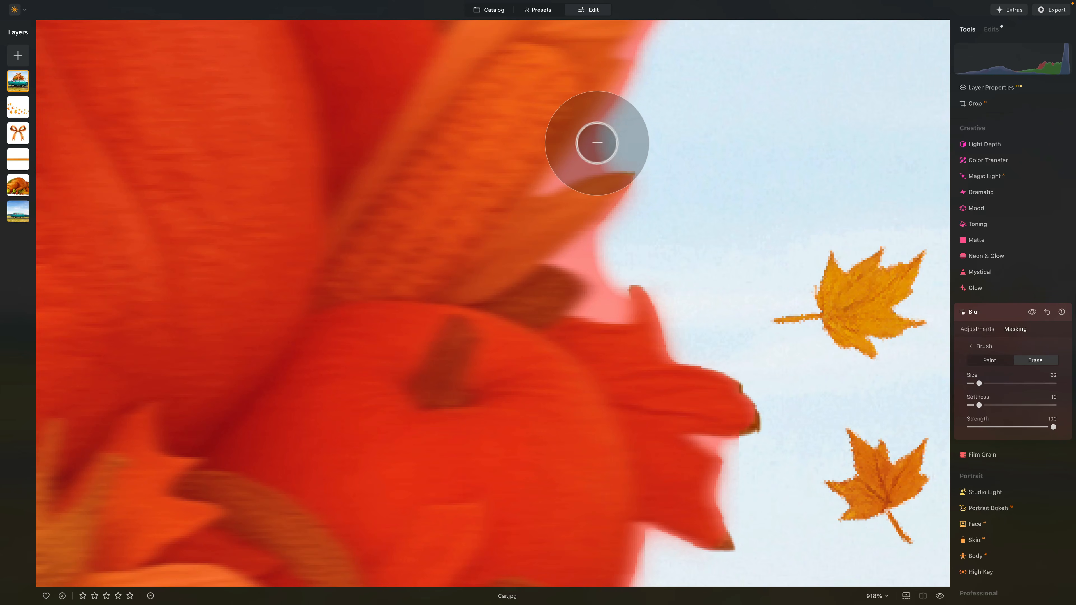
pyautogui.moveTo(598, 136)
pyautogui.mouseDown()
pyautogui.moveTo(548, 178)
pyautogui.moveTo(605, 159)
pyautogui.moveTo(636, 89)
pyautogui.mouseUp()
pyautogui.moveTo(600, 235)
pyautogui.mouseDown()
pyautogui.moveTo(567, 262)
pyautogui.moveTo(593, 261)
pyautogui.moveTo(603, 274)
pyautogui.moveTo(593, 304)
pyautogui.moveTo(627, 314)
pyautogui.moveTo(600, 239)
pyautogui.moveTo(636, 205)
pyautogui.moveTo(646, 175)
pyautogui.mouseUp()
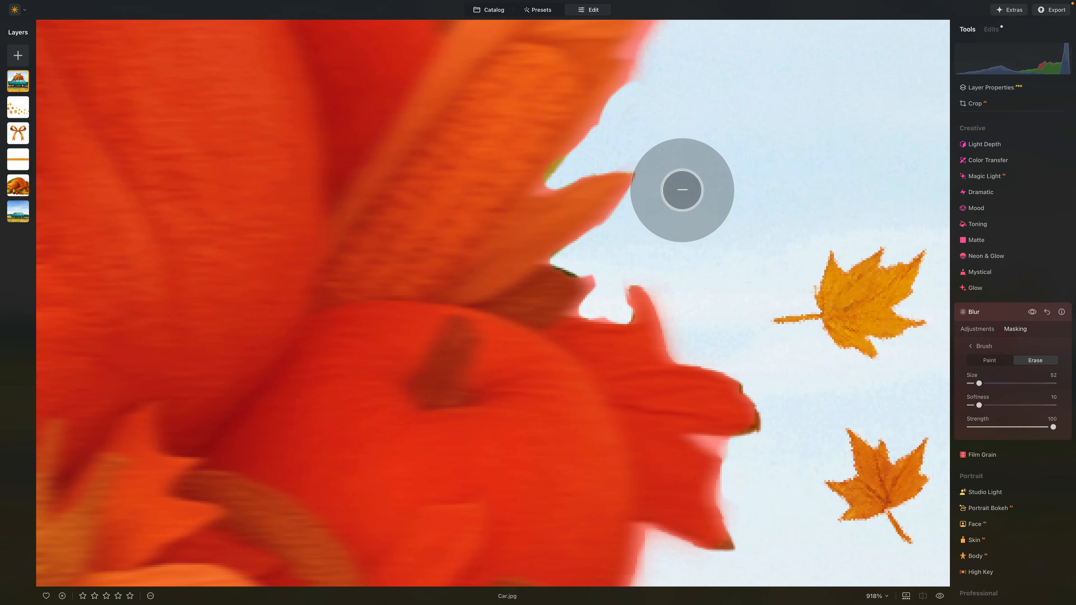
# Erase the blur mask from the sky showing through both loops of the bow
pyautogui.scroll(5, 685, 197)
pyautogui.scroll(10, 635, 293)
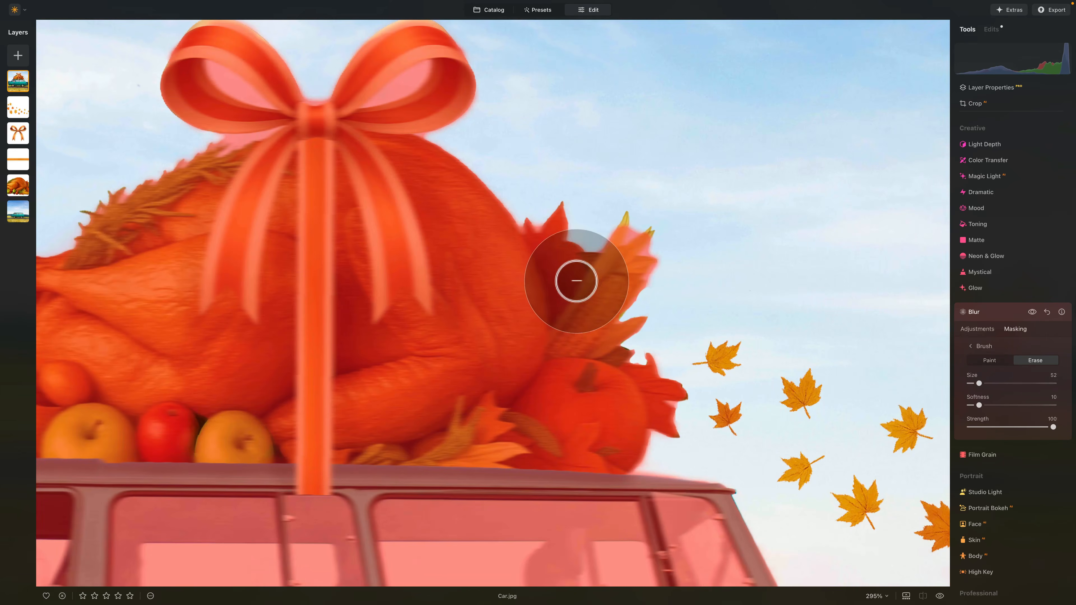
pyautogui.scroll(10, 344, 111)
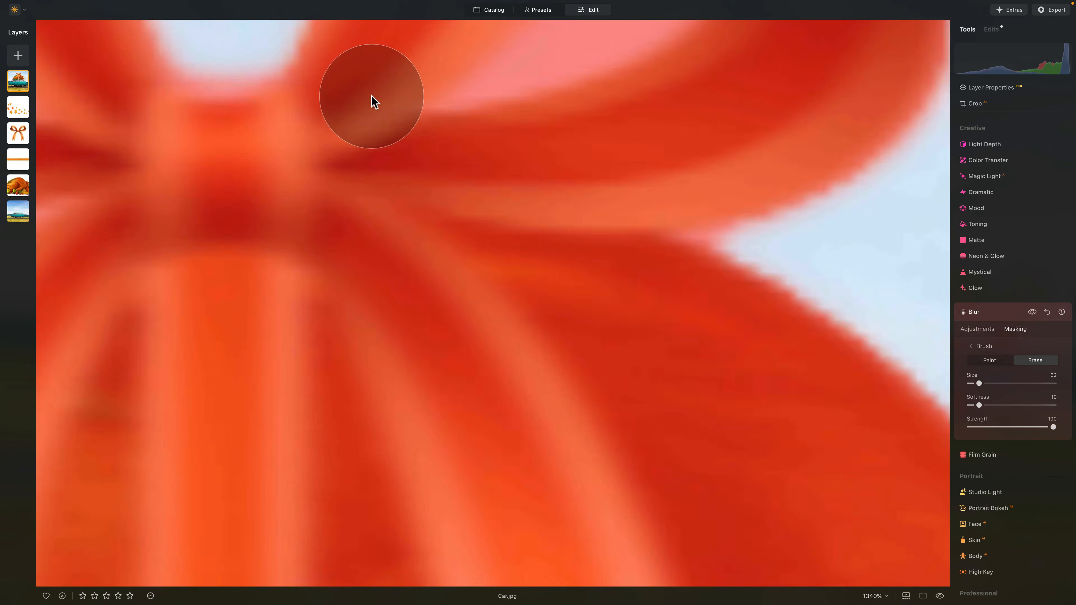
pyautogui.scroll(-2, 370, 96)
pyautogui.moveTo(466, 84)
pyautogui.mouseDown()
pyautogui.moveTo(474, 289)
pyautogui.moveTo(588, 180)
pyautogui.moveTo(670, 151)
pyautogui.moveTo(671, 141)
pyautogui.moveTo(663, 199)
pyautogui.moveTo(607, 248)
pyautogui.moveTo(466, 292)
pyautogui.moveTo(574, 231)
pyautogui.moveTo(591, 233)
pyautogui.moveTo(605, 197)
pyautogui.moveTo(565, 227)
pyautogui.moveTo(648, 161)
pyautogui.mouseUp()
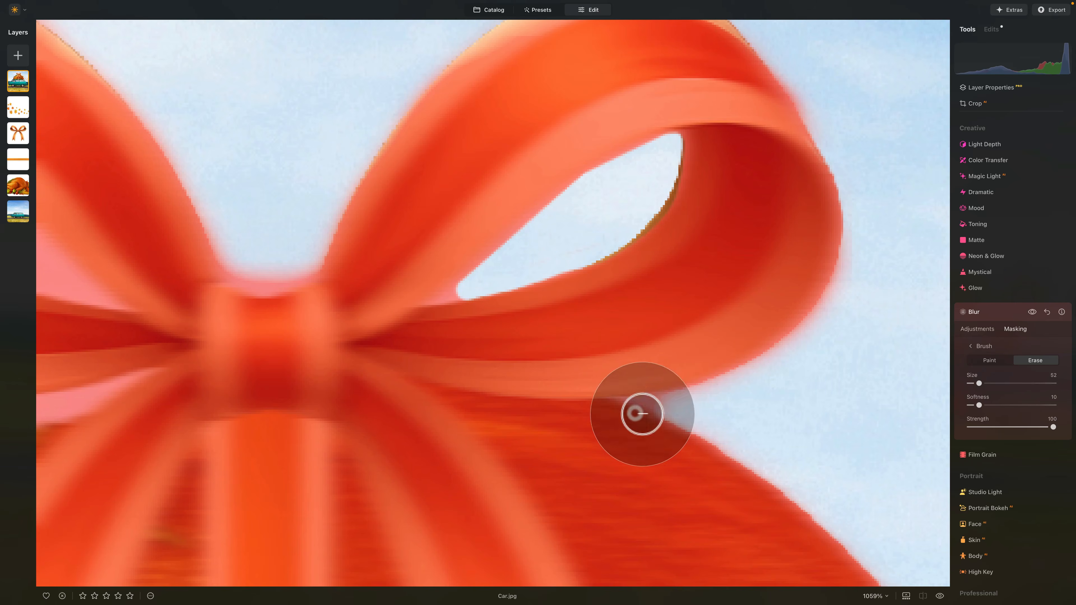
pyautogui.moveTo(206, 286)
pyautogui.mouseDown()
pyautogui.moveTo(407, 281)
pyautogui.moveTo(632, 256)
pyautogui.mouseUp()
pyautogui.moveTo(312, 125)
pyautogui.mouseDown()
pyautogui.moveTo(324, 176)
pyautogui.moveTo(398, 235)
pyautogui.moveTo(513, 269)
pyautogui.mouseUp()
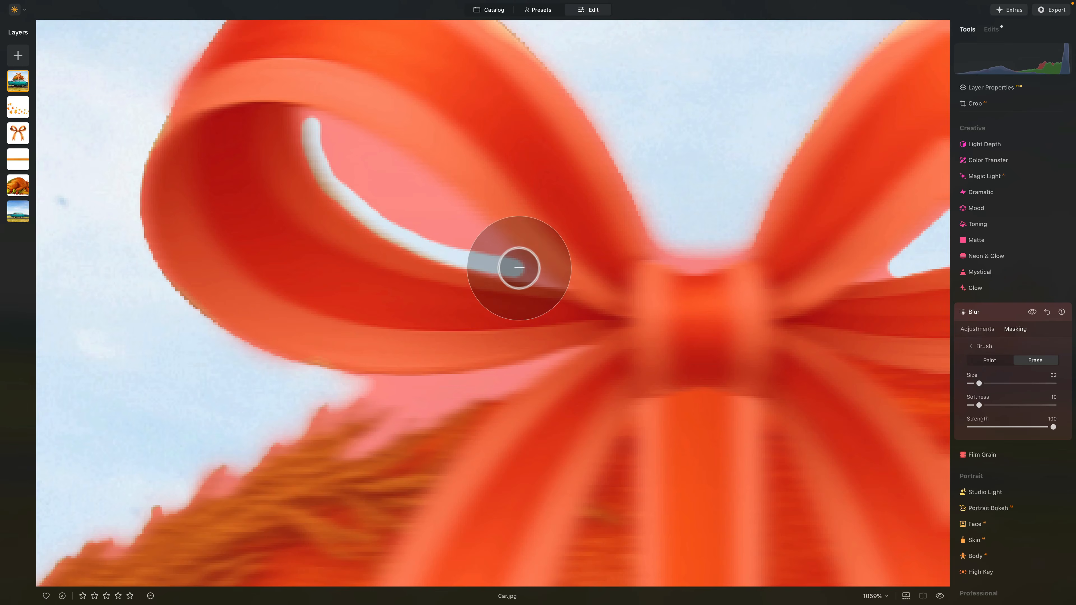
pyautogui.moveTo(438, 185)
pyautogui.mouseDown()
pyautogui.moveTo(315, 120)
pyautogui.moveTo(343, 160)
pyautogui.moveTo(328, 159)
pyautogui.moveTo(341, 150)
pyautogui.moveTo(333, 145)
pyautogui.moveTo(365, 182)
pyautogui.moveTo(478, 244)
pyautogui.moveTo(350, 156)
pyautogui.mouseUp()
# Erase the blur mask spill along the van's windshield, nose and front bumper using a brush size of 100
pyautogui.press(']')
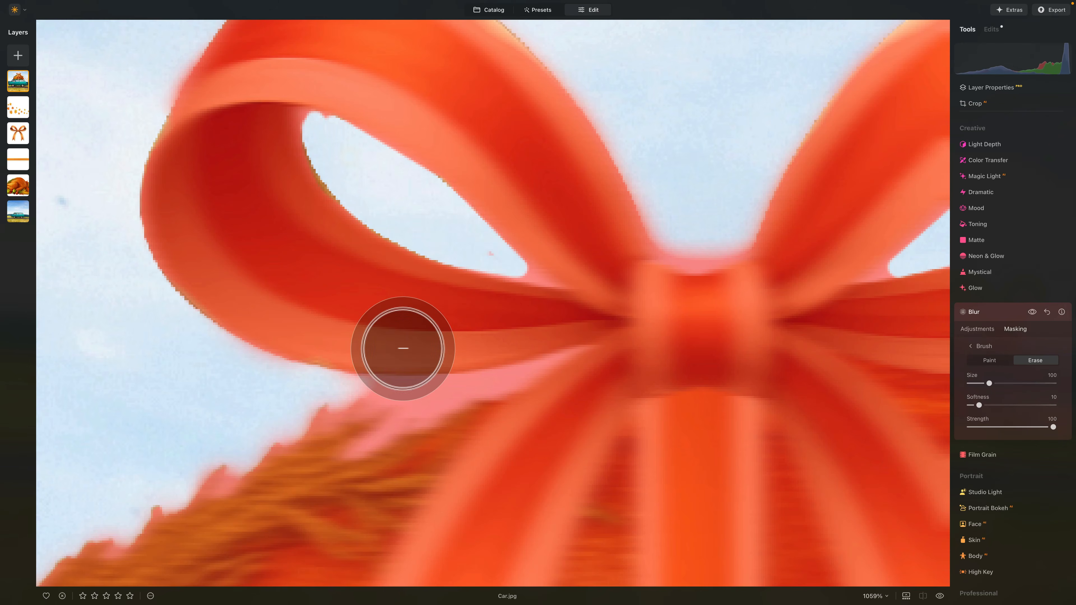
pyautogui.scroll(-5, 423, 339)
pyautogui.scroll(2, 167, 426)
pyautogui.scroll(2, 167, 425)
pyautogui.moveTo(173, 435); pyautogui.dragTo(374, 200)
pyautogui.moveTo(264, 375); pyautogui.dragTo(603, 15)
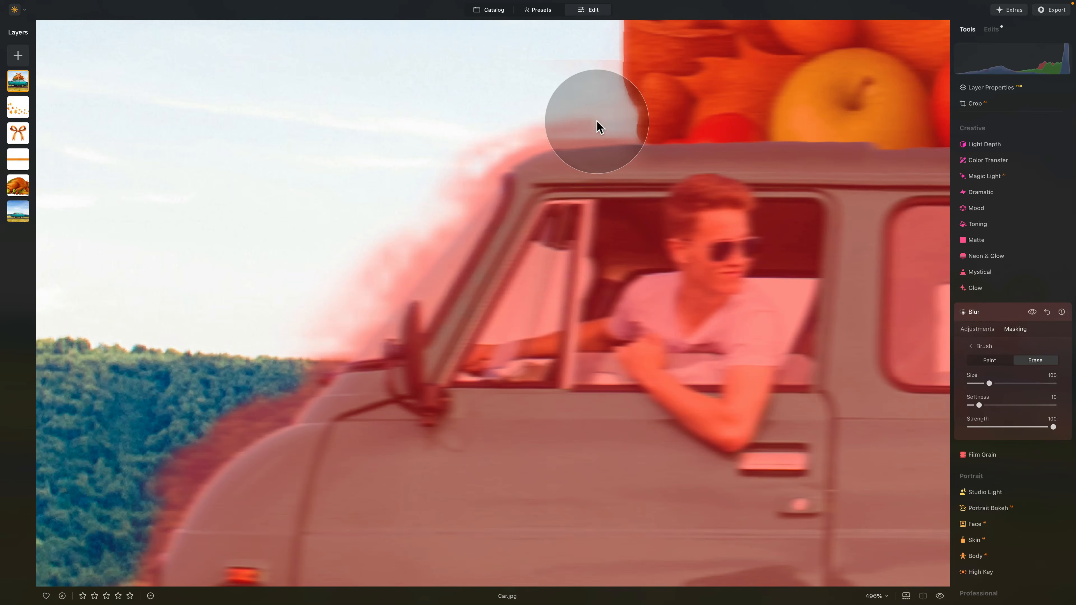
pyautogui.scroll(1, 577, 116)
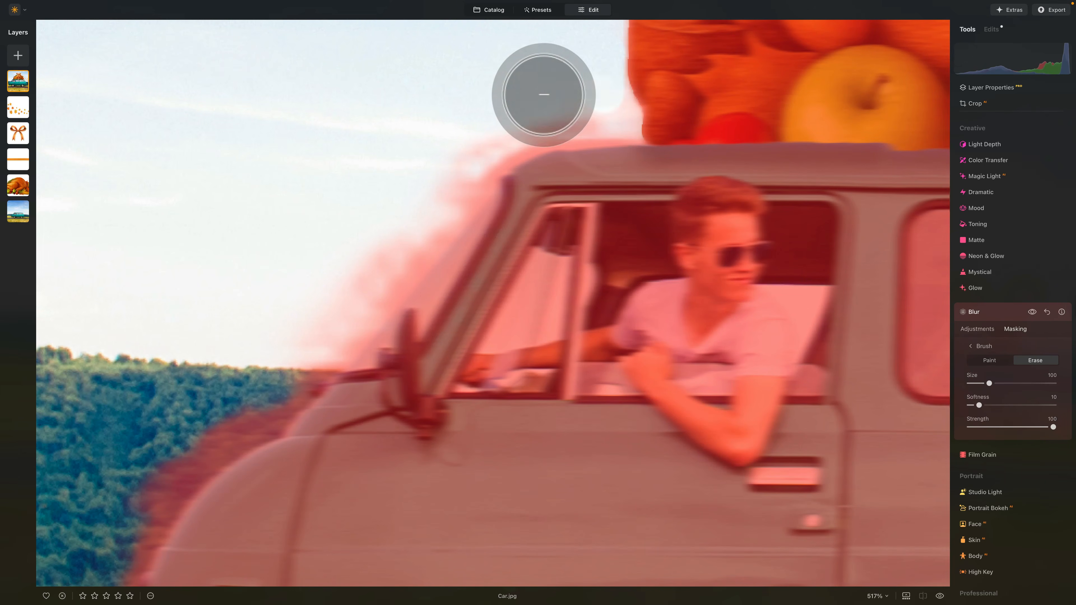
pyautogui.moveTo(620, 119)
pyautogui.mouseDown()
pyautogui.moveTo(471, 172)
pyautogui.moveTo(272, 419)
pyautogui.mouseUp()
pyautogui.moveTo(225, 384)
pyautogui.mouseDown()
pyautogui.moveTo(607, 64)
pyautogui.moveTo(449, 204)
pyautogui.moveTo(413, 279)
pyautogui.moveTo(278, 415)
pyautogui.moveTo(459, 41)
pyautogui.mouseUp()
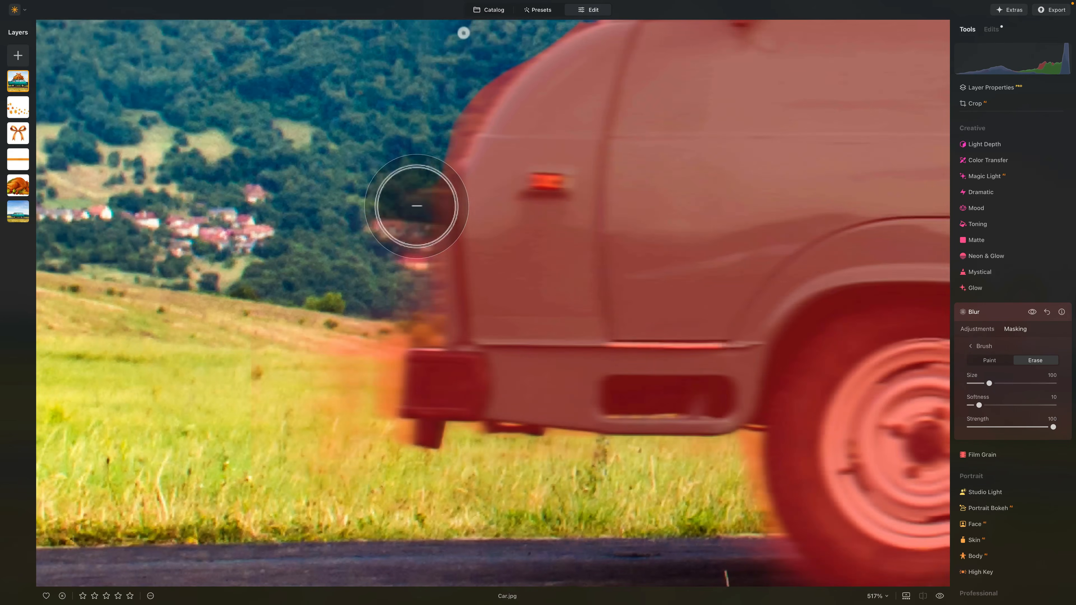
pyautogui.moveTo(411, 331)
pyautogui.mouseDown()
pyautogui.moveTo(381, 353)
pyautogui.moveTo(380, 340)
pyautogui.moveTo(369, 426)
pyautogui.moveTo(345, 329)
pyautogui.moveTo(337, 345)
pyautogui.moveTo(433, 350)
pyautogui.mouseUp()
pyautogui.moveTo(363, 447)
pyautogui.mouseDown()
pyautogui.moveTo(349, 471)
pyautogui.moveTo(289, 450)
pyautogui.moveTo(281, 394)
pyautogui.mouseUp()
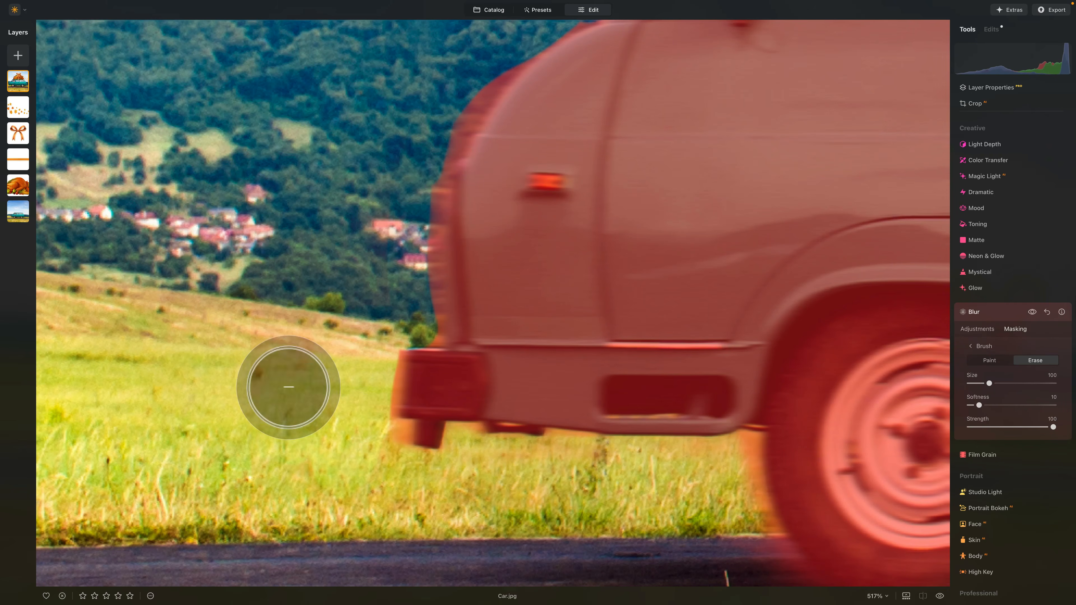
# Erase leftover blur mask from the landscape and sky in front of the van using a brush size of 244
pyautogui.press(']')
pyautogui.press(']')
pyautogui.press(']')
pyautogui.press(']')
pyautogui.press(']')
pyautogui.press(']')
pyautogui.press(']')
pyautogui.press(']')
pyautogui.press(']')
pyautogui.press(']')
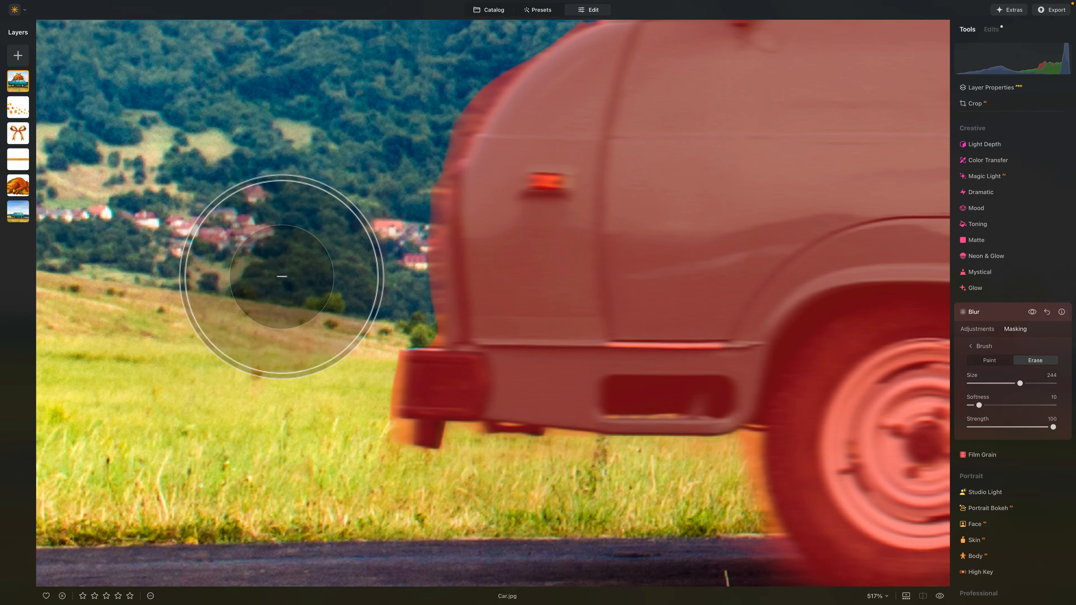
pyautogui.moveTo(316, 176)
pyautogui.mouseDown()
pyautogui.moveTo(280, 537)
pyautogui.moveTo(279, 529)
pyautogui.mouseUp()
pyautogui.moveTo(479, 375)
pyautogui.mouseDown()
pyautogui.moveTo(467, 348)
pyautogui.moveTo(423, 311)
pyautogui.moveTo(535, 215)
pyautogui.moveTo(632, 161)
pyautogui.mouseUp()
pyautogui.moveTo(456, 258); pyautogui.dragTo(388, 457)
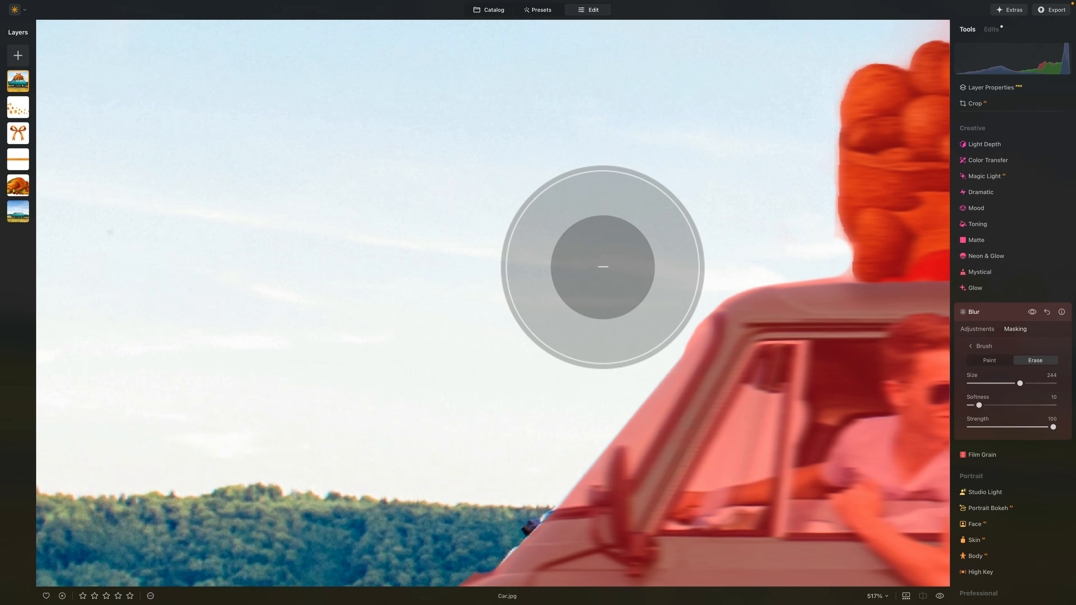
# Invert the blur mask so the motion blur affects the background instead of the van and roast
pyautogui.press('super+0')
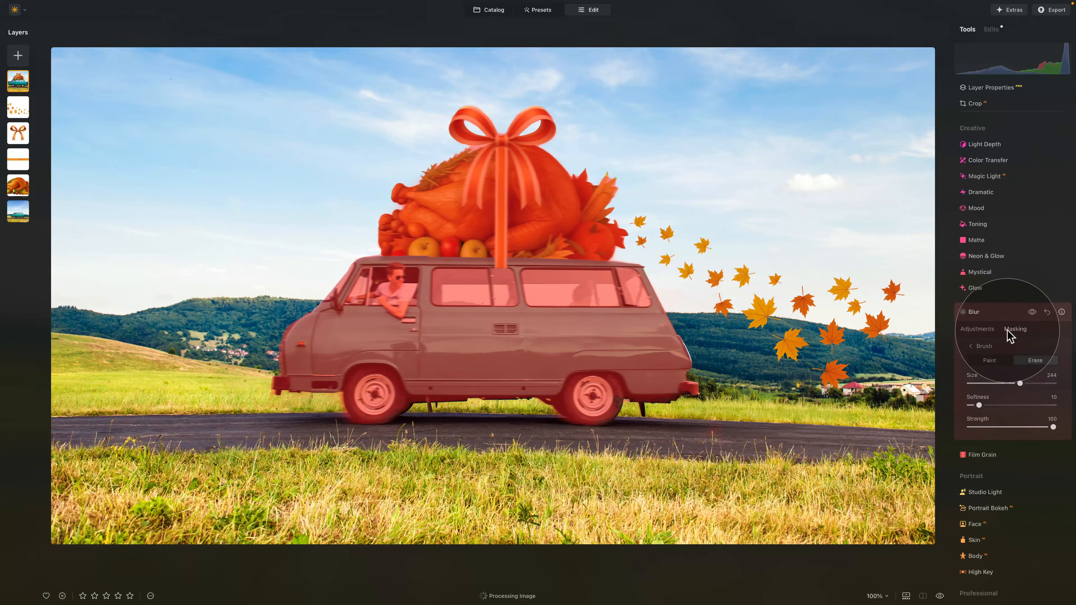
pyautogui.click(976, 349)
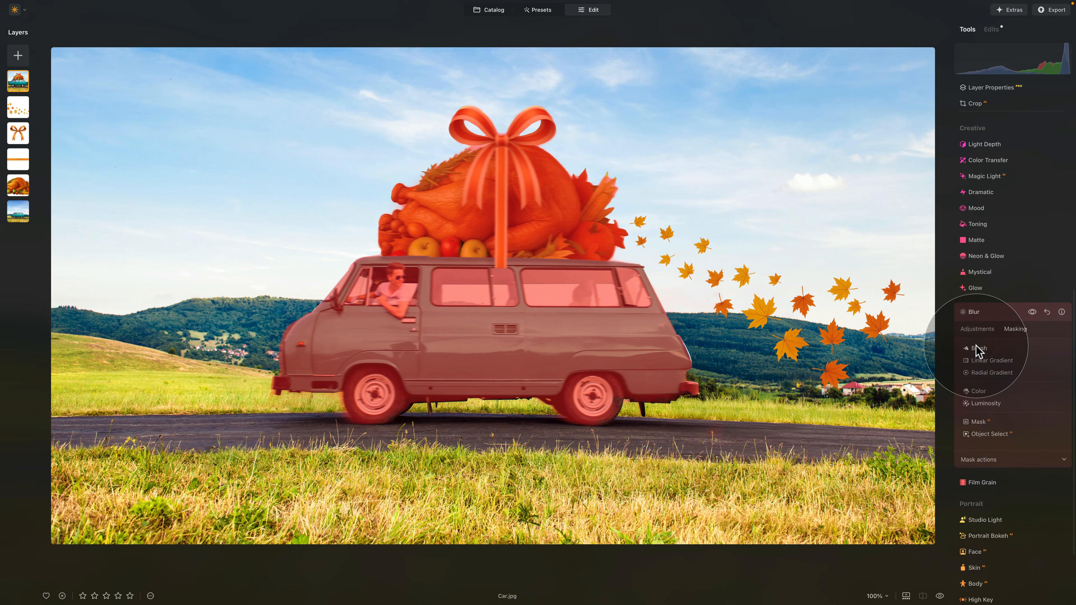
pyautogui.click(1004, 458)
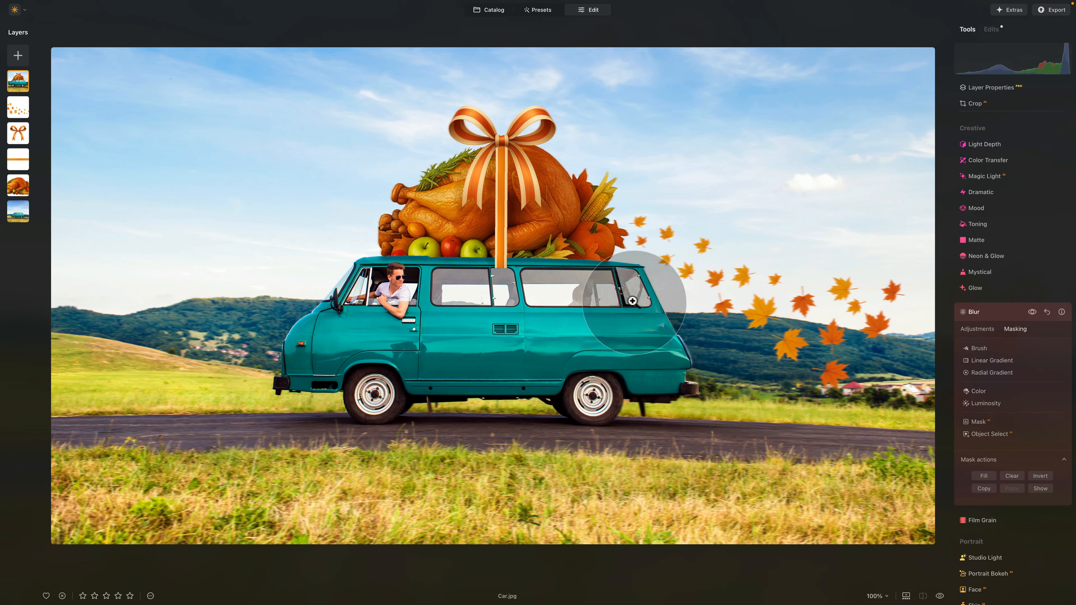
# Erase the blur from the tips of the corn husks behind the roast using a brush size of 28
pyautogui.scroll(10, 610, 178)
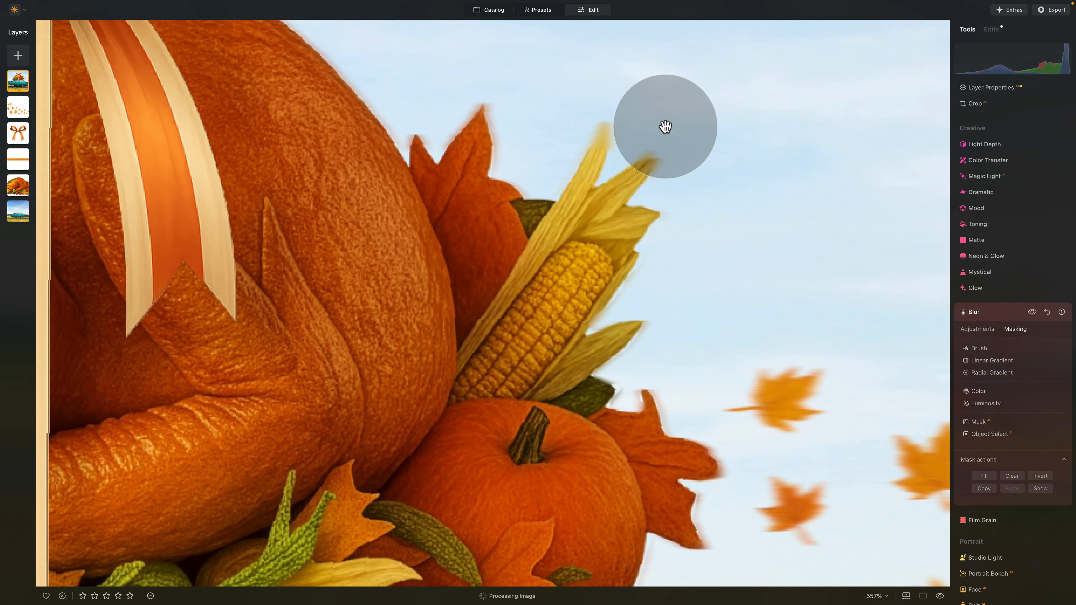
pyautogui.click(980, 349)
pyautogui.moveTo(604, 230); pyautogui.dragTo(665, 216)
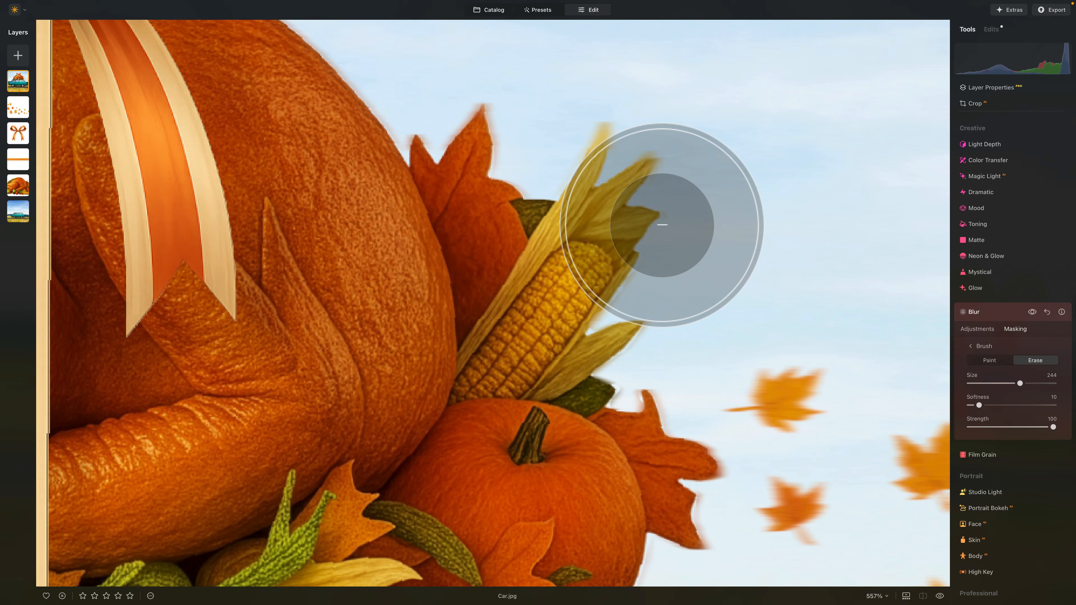
pyautogui.press('[')
pyautogui.press('[')
pyautogui.press('[')
pyautogui.press('[')
pyautogui.press('[')
pyautogui.press('[')
pyautogui.press('[')
pyautogui.press('[')
pyautogui.press('[')
pyautogui.press('[')
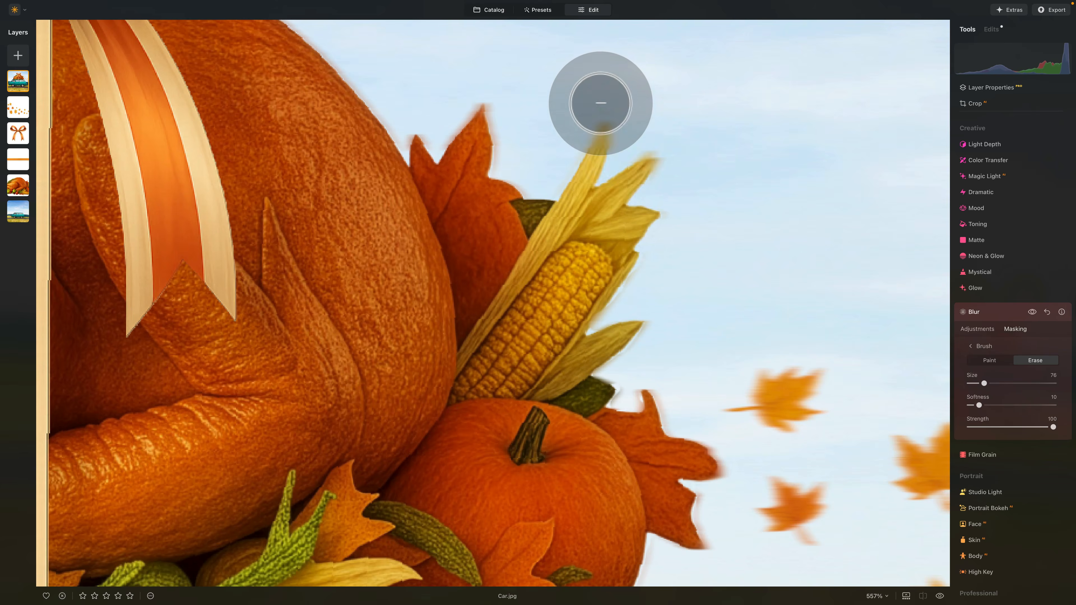
pyautogui.scroll(5, 601, 105)
pyautogui.moveTo(609, 150)
pyautogui.mouseDown()
pyautogui.moveTo(581, 206)
pyautogui.moveTo(608, 155)
pyautogui.moveTo(595, 208)
pyautogui.moveTo(611, 163)
pyautogui.moveTo(605, 208)
pyautogui.moveTo(612, 138)
pyautogui.moveTo(608, 177)
pyautogui.mouseUp()
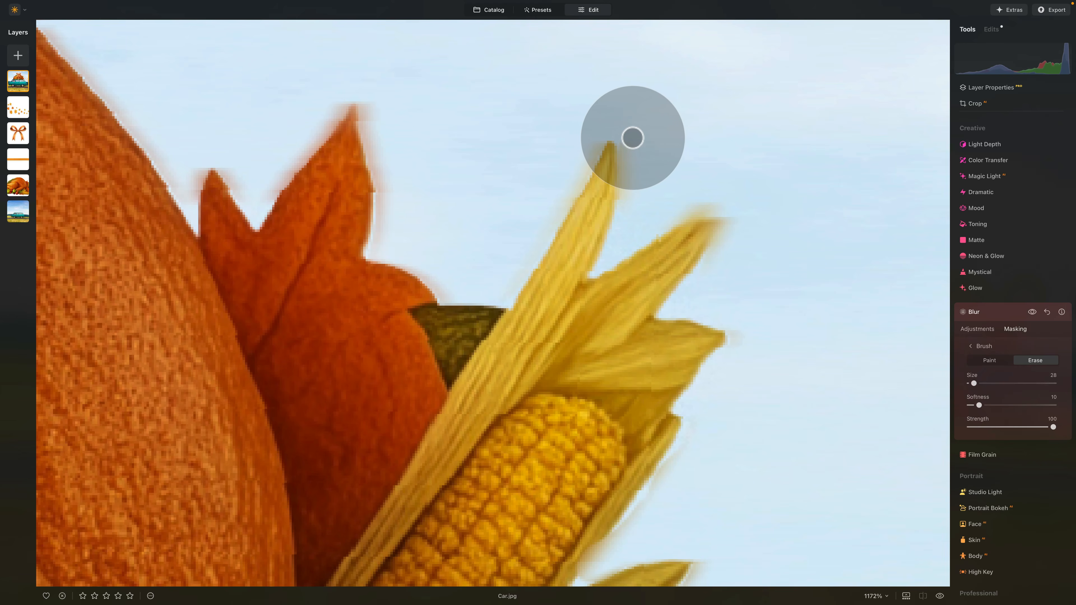
# Paint blur back into the mask along the edges of the corn husk and the autumn leaf
pyautogui.press('alt')
pyautogui.moveTo(704, 216)
pyautogui.mouseDown()
pyautogui.moveTo(686, 235)
pyautogui.moveTo(702, 226)
pyautogui.moveTo(690, 235)
pyautogui.moveTo(697, 211)
pyautogui.moveTo(697, 243)
pyautogui.moveTo(714, 222)
pyautogui.moveTo(703, 235)
pyautogui.moveTo(713, 229)
pyautogui.moveTo(688, 207)
pyautogui.mouseUp()
pyautogui.moveTo(341, 119)
pyautogui.mouseDown()
pyautogui.moveTo(329, 118)
pyautogui.moveTo(283, 175)
pyautogui.moveTo(271, 248)
pyautogui.mouseUp()
pyautogui.scroll(-10, 433, 320)
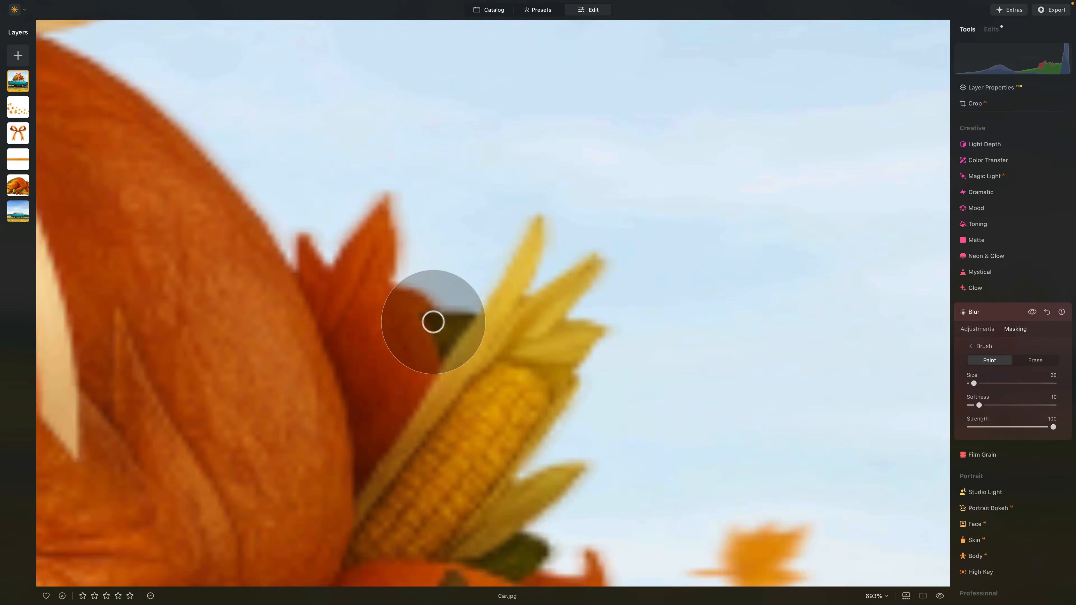
pyautogui.scroll(4, 292, 323)
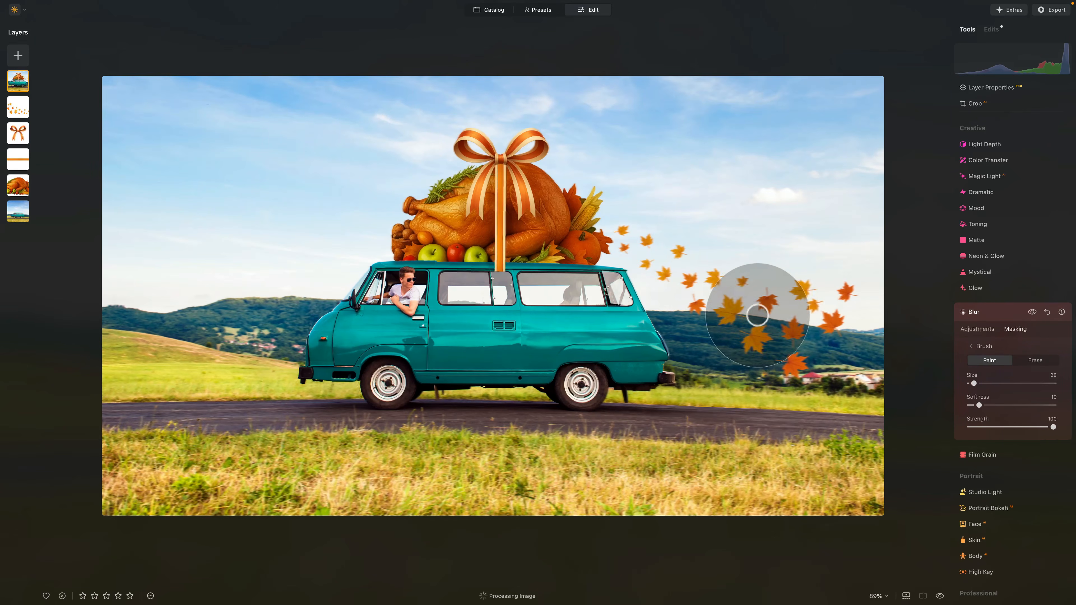
# Set the motion blur amount to 4
pyautogui.click(978, 329)
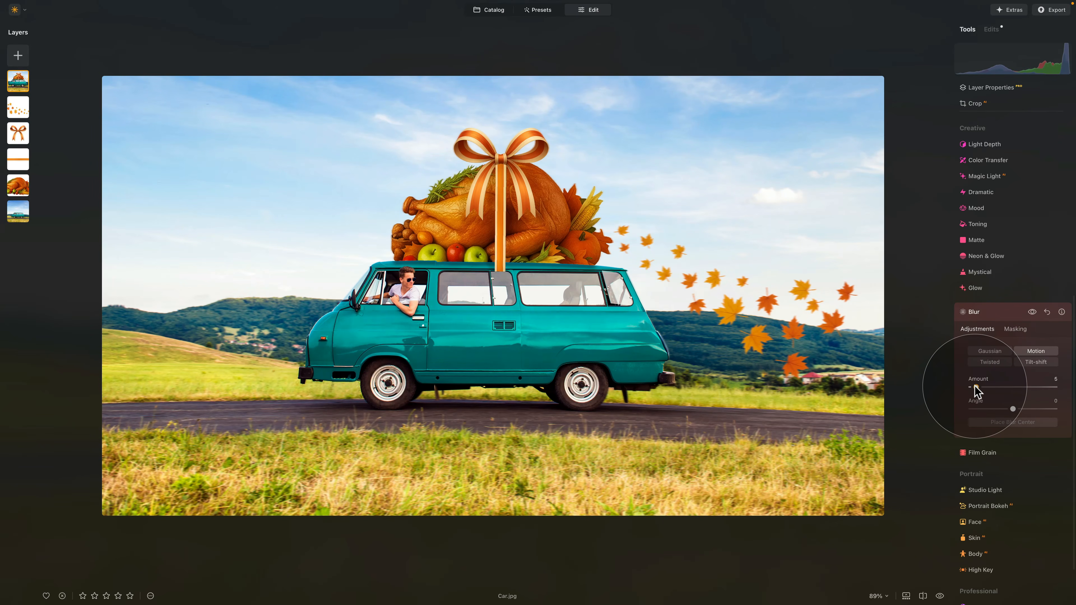
pyautogui.click(975, 386)
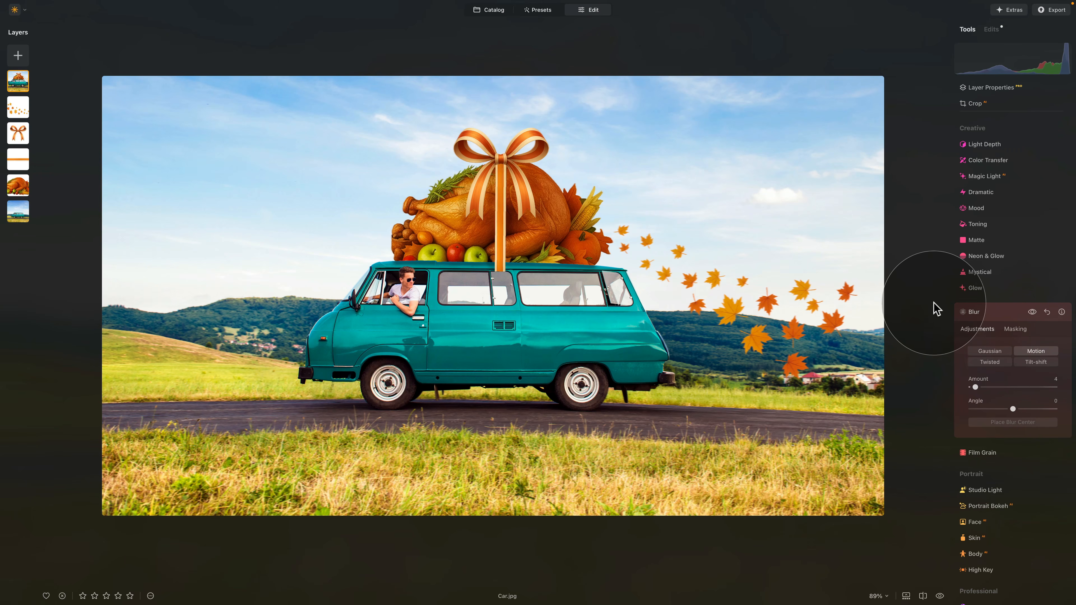
pyautogui.click(987, 317)
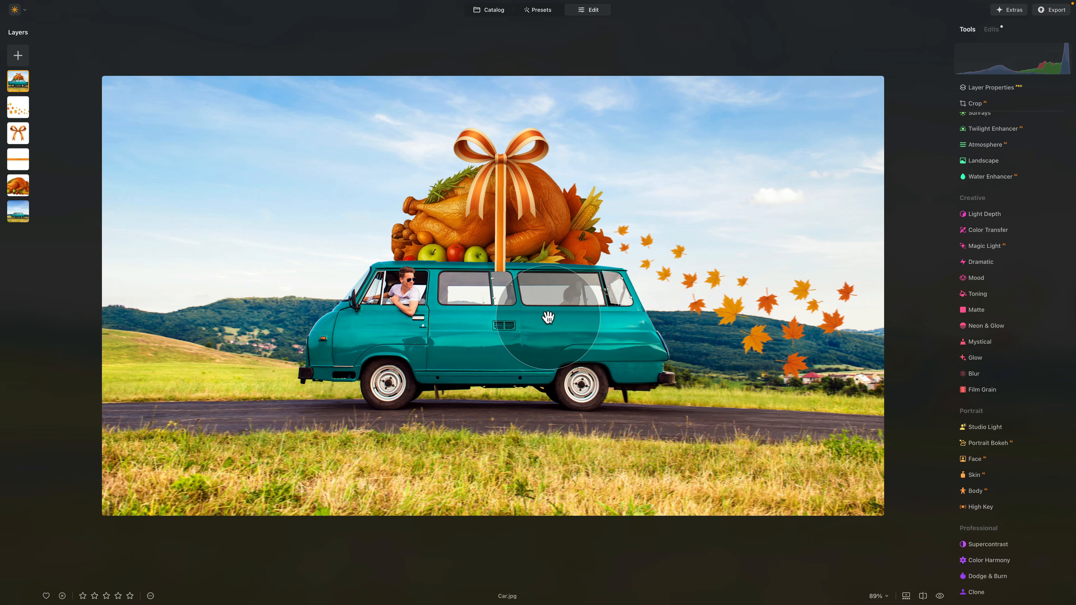
# Load the LUT file CP - Autumn PRO LUT - 3.cube in the Mood tool
pyautogui.click(993, 280)
pyautogui.click(1016, 325)
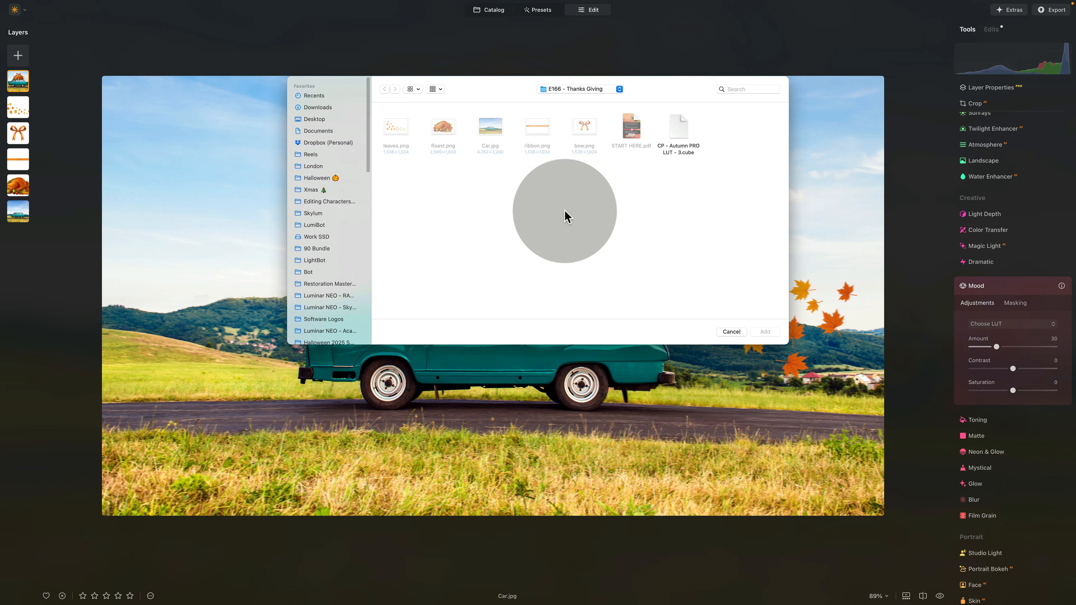
pyautogui.click(677, 127)
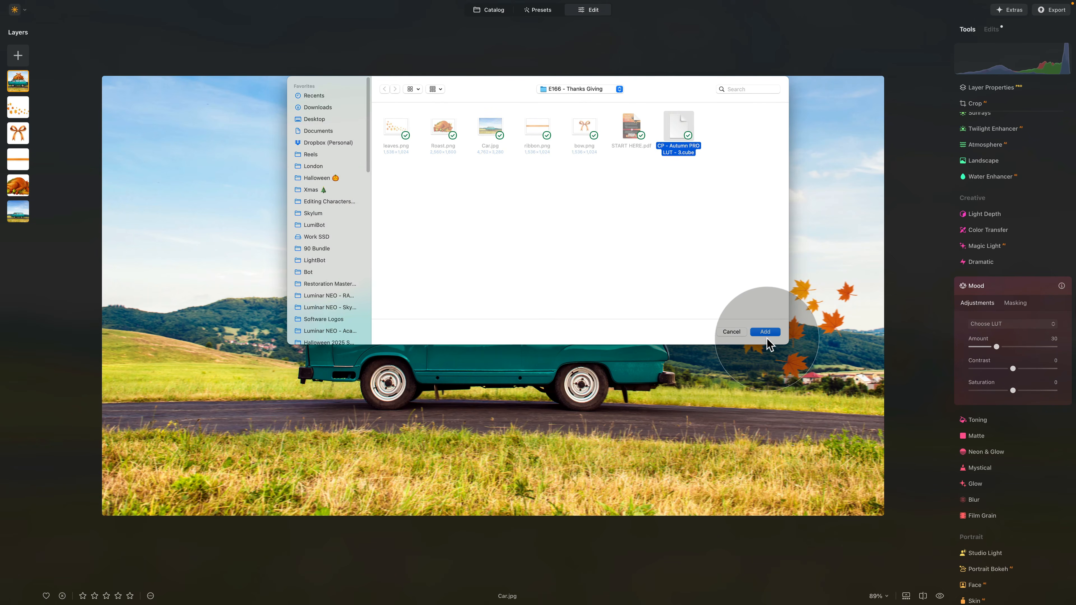
pyautogui.click(766, 333)
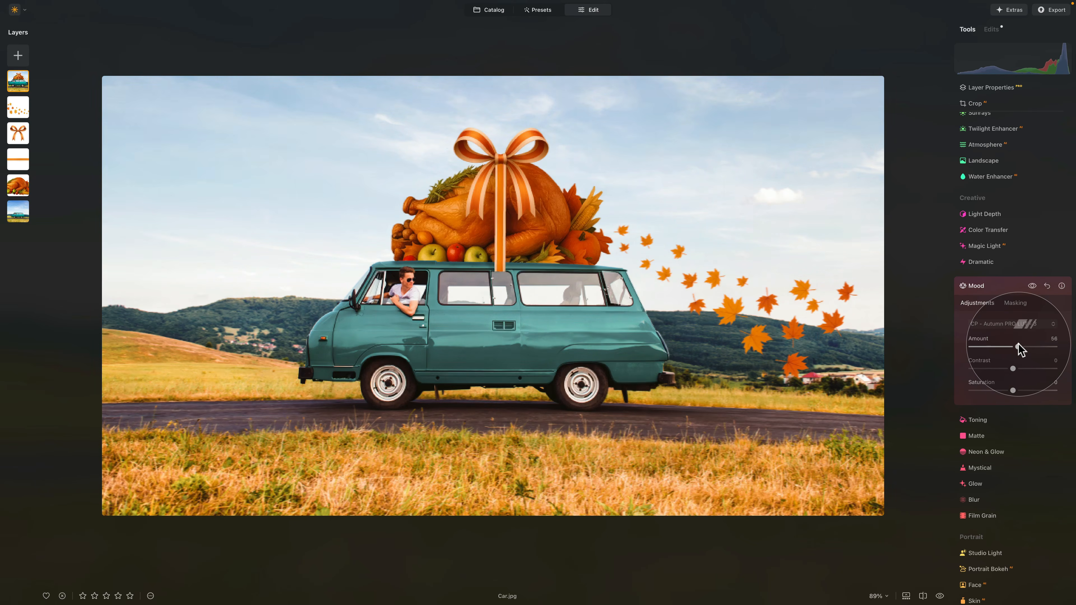
# Set the Mood amount for the autumn LUT to 39
pyautogui.moveTo(1017, 346); pyautogui.dragTo(999, 346)
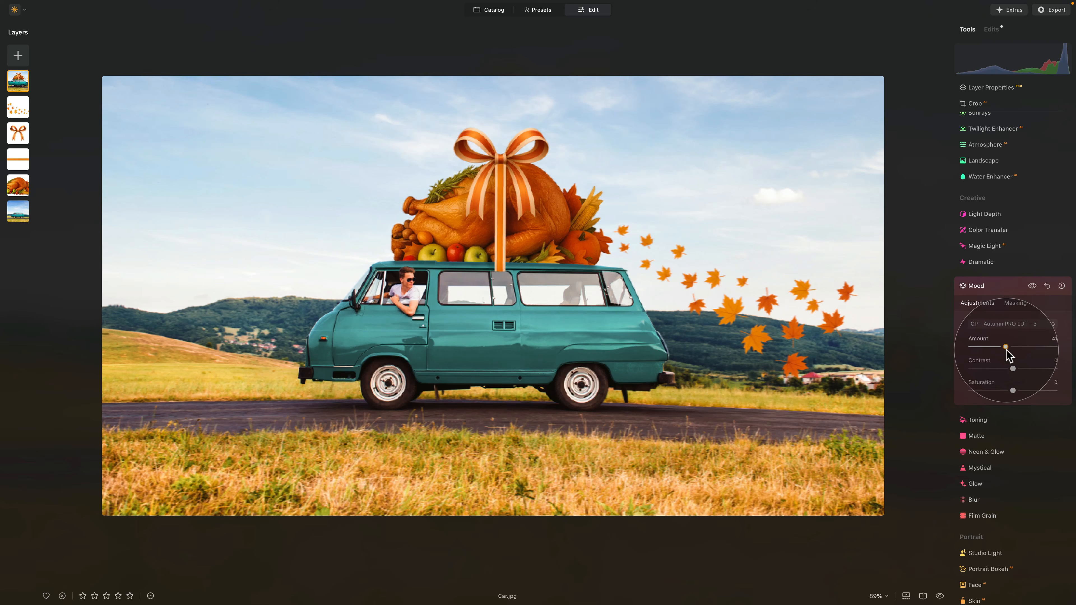
pyautogui.moveTo(1007, 348); pyautogui.dragTo(1004, 348)
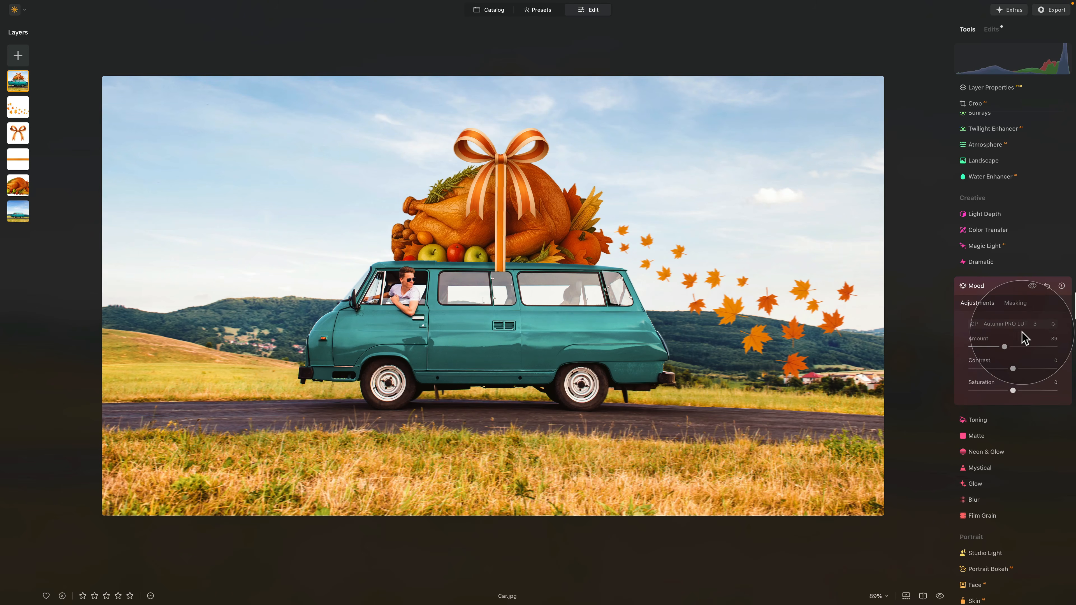
pyautogui.click(989, 287)
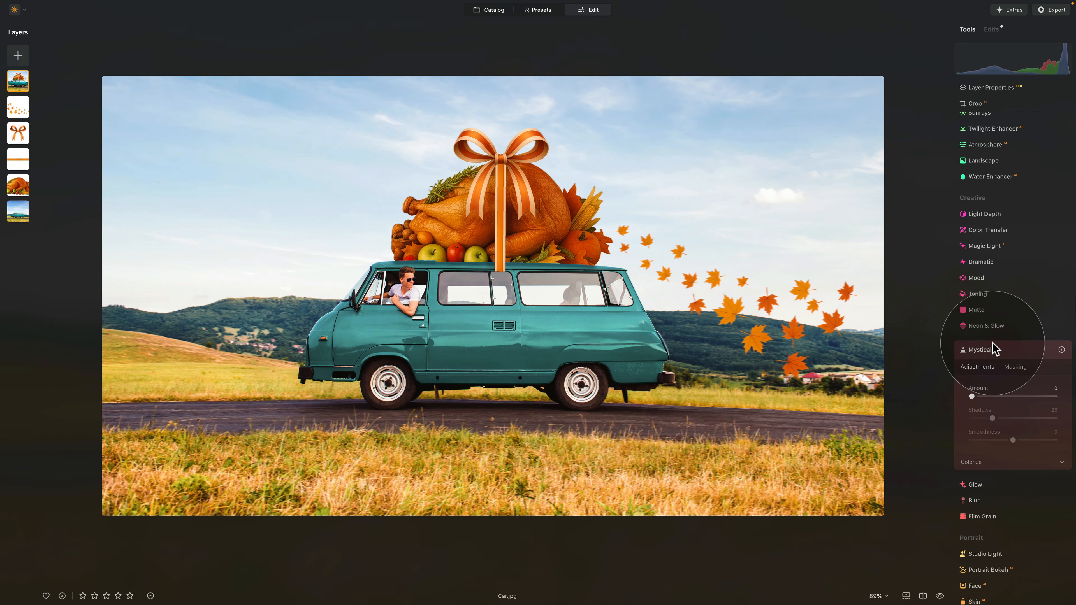
# Apply the Mystical effect to the composite with an amount of 26
pyautogui.click(990, 397)
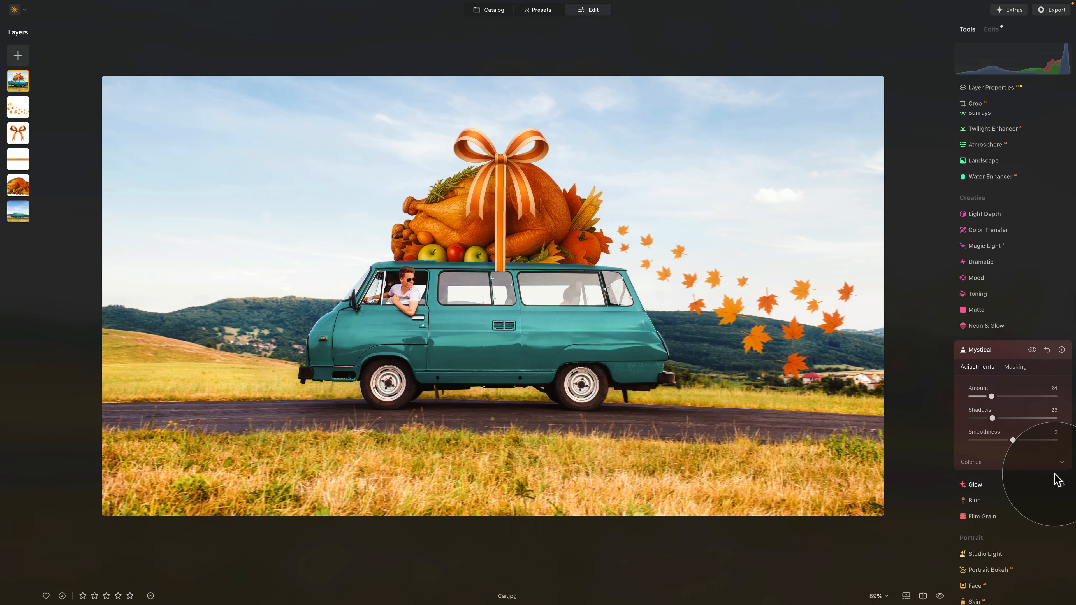
pyautogui.click(1008, 397)
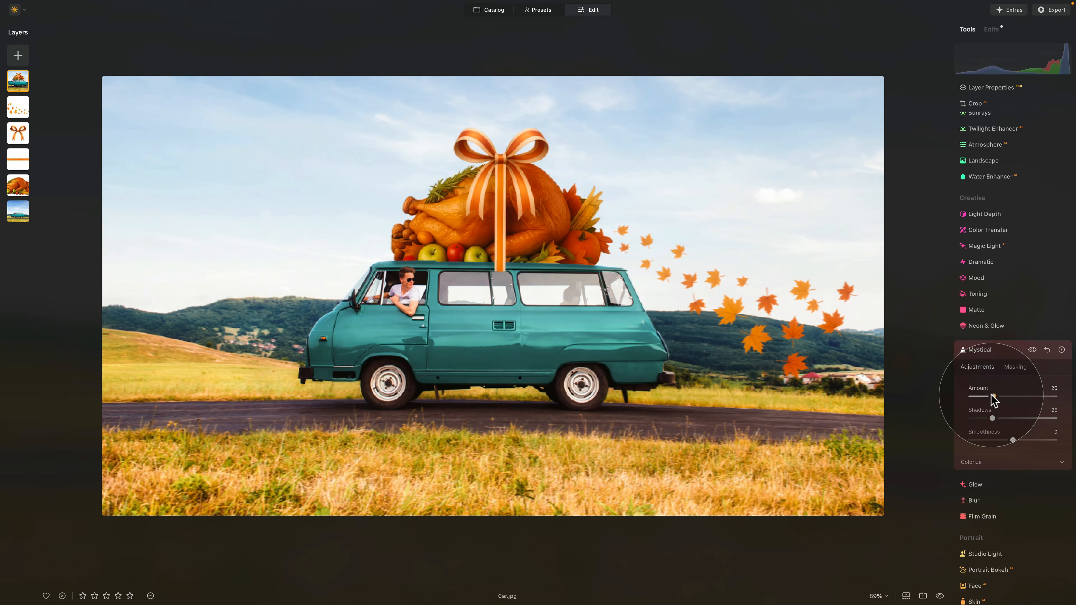
pyautogui.click(992, 350)
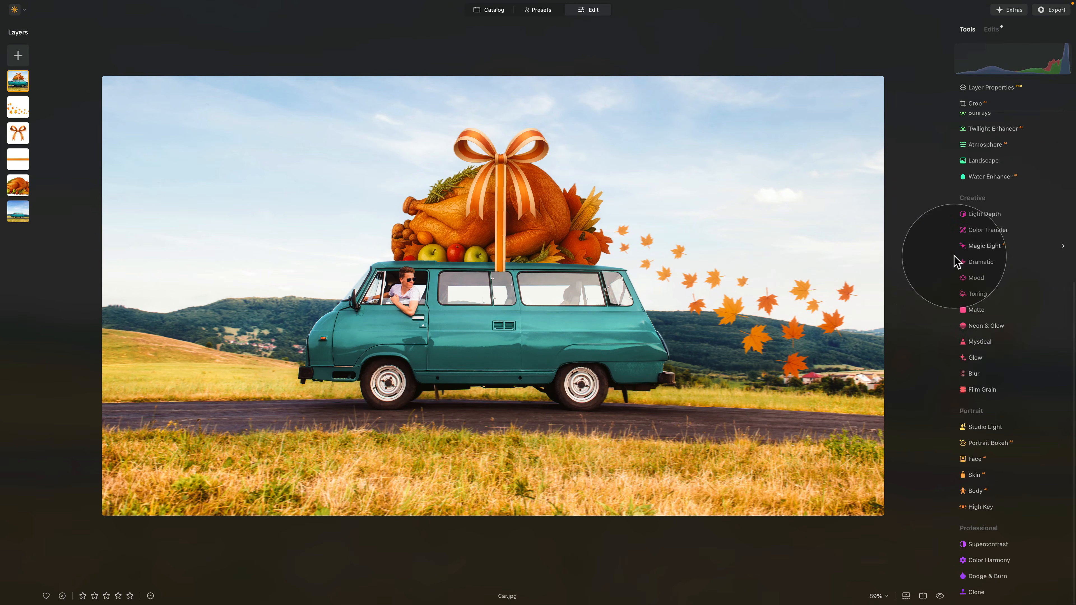
# Add film grain to the composite with an amount of 10
pyautogui.click(977, 389)
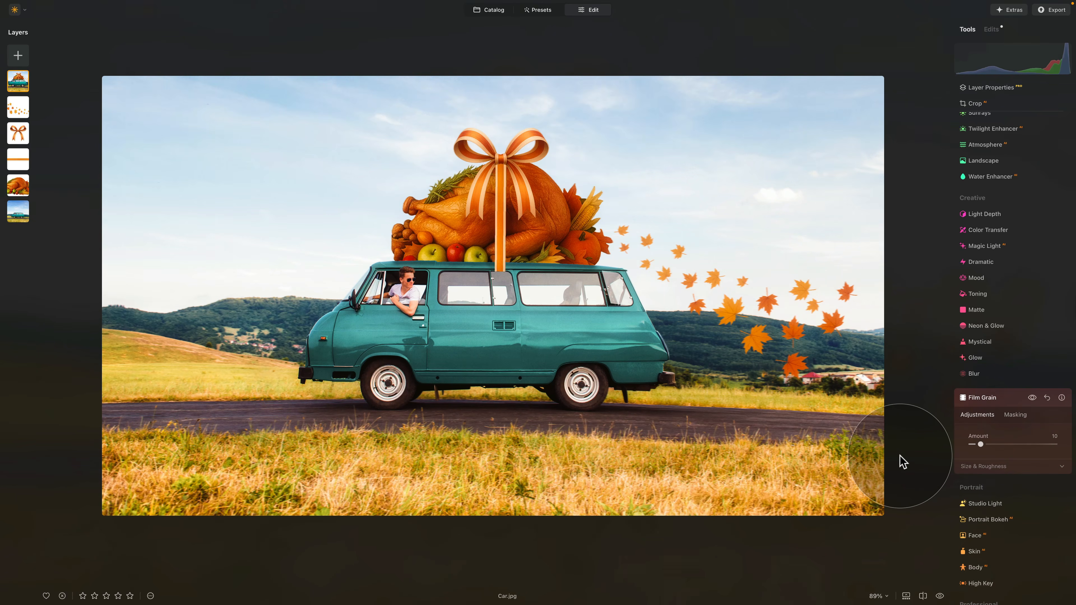
pyautogui.click(995, 397)
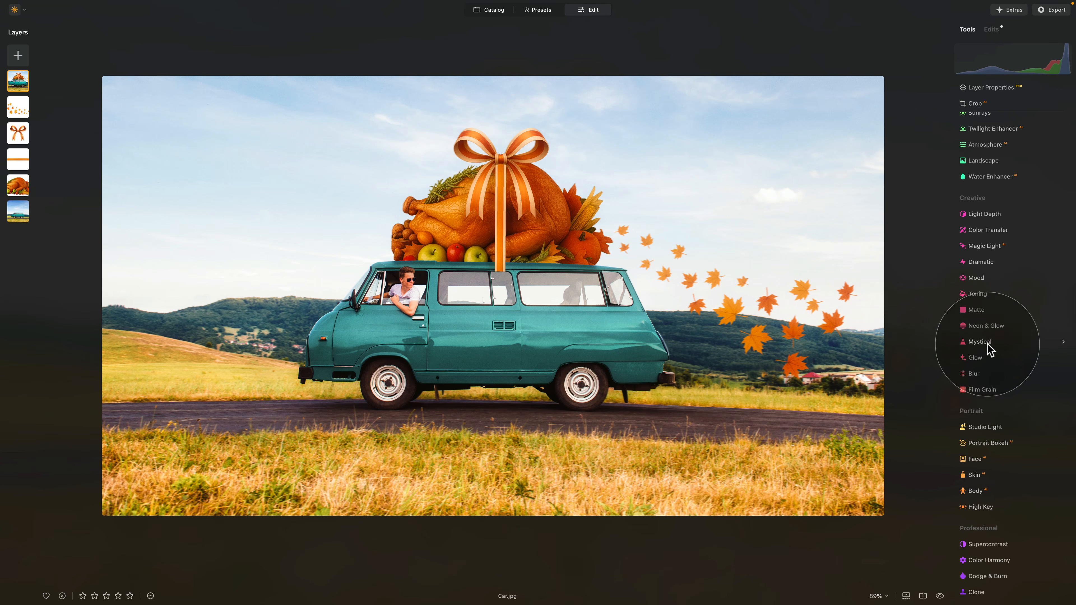
# Apply Light Depth with amount 37, softness 63 and near brightness -100, repositioning its depth range around the van
pyautogui.click(984, 214)
pyautogui.click(991, 268)
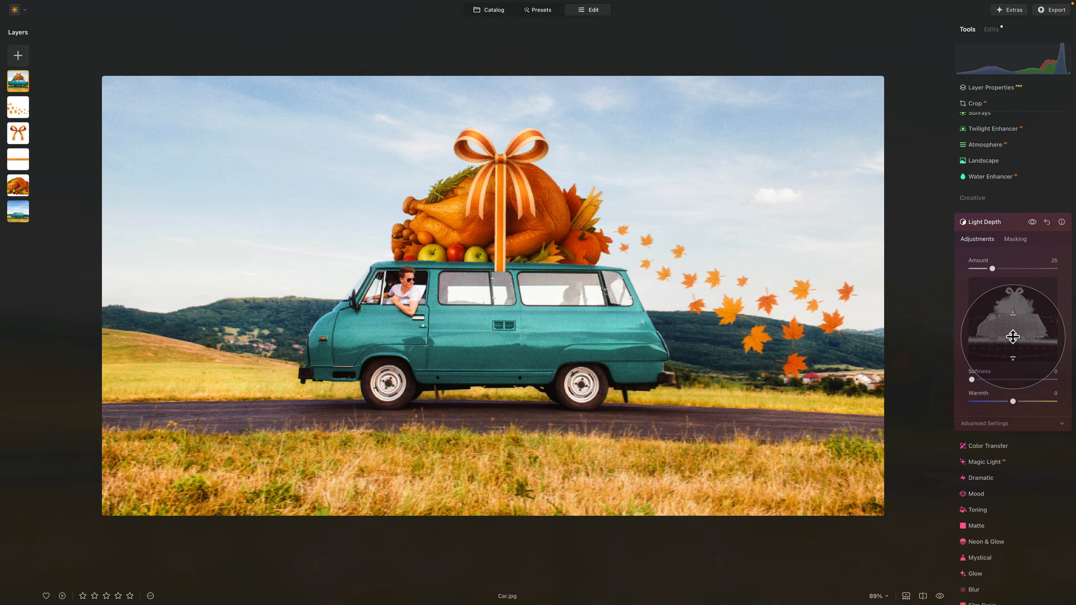
pyautogui.moveTo(1013, 344)
pyautogui.mouseDown()
pyautogui.moveTo(1013, 312)
pyautogui.moveTo(1025, 317)
pyautogui.moveTo(1022, 336)
pyautogui.mouseUp()
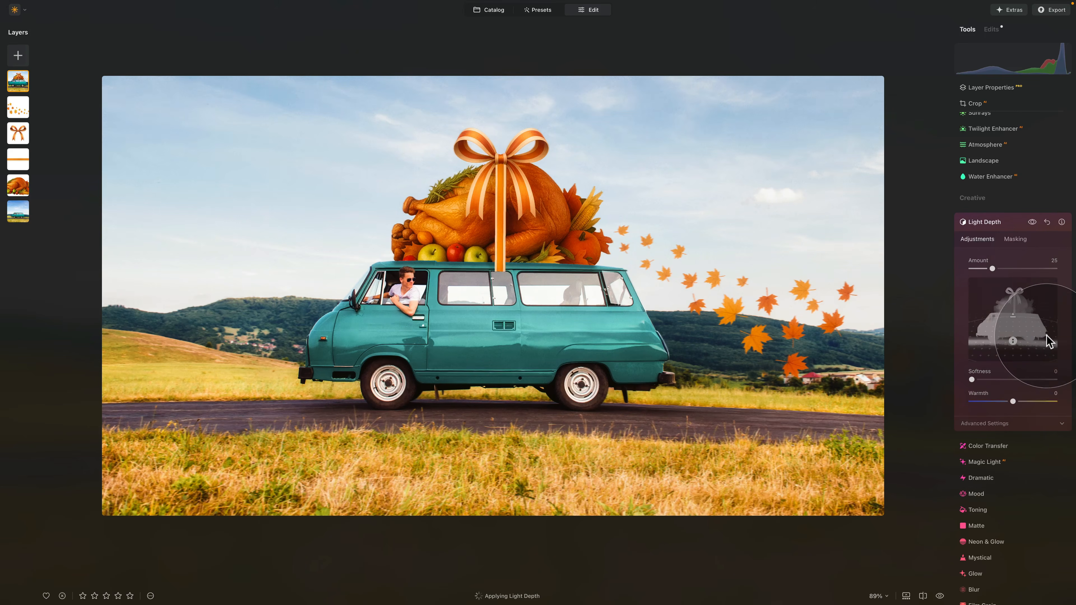
pyautogui.moveTo(992, 269); pyautogui.dragTo(1002, 268)
pyautogui.moveTo(972, 380); pyautogui.dragTo(1024, 380)
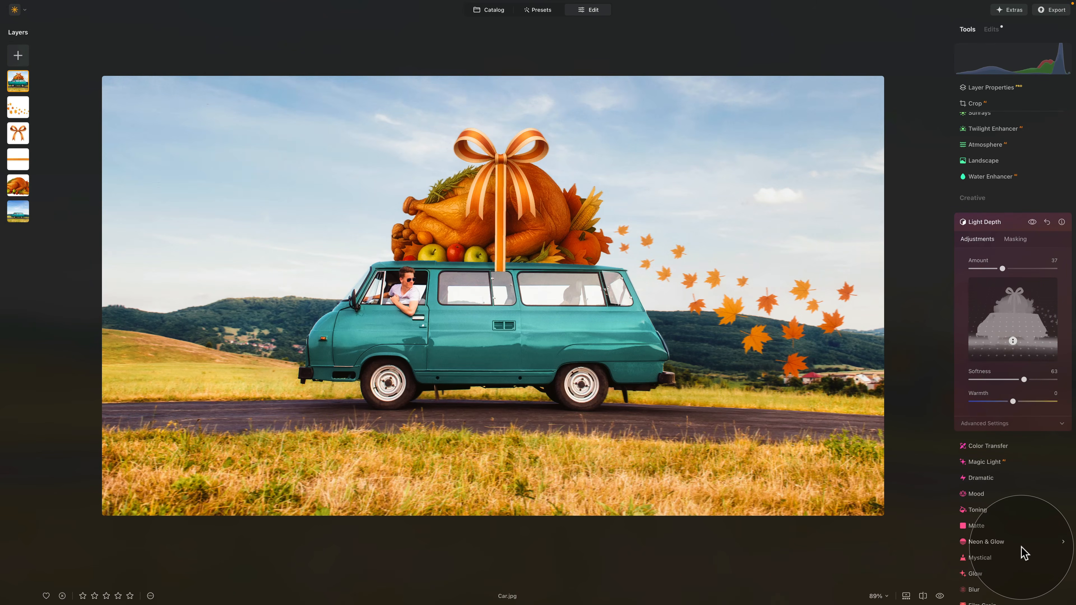
pyautogui.click(1015, 424)
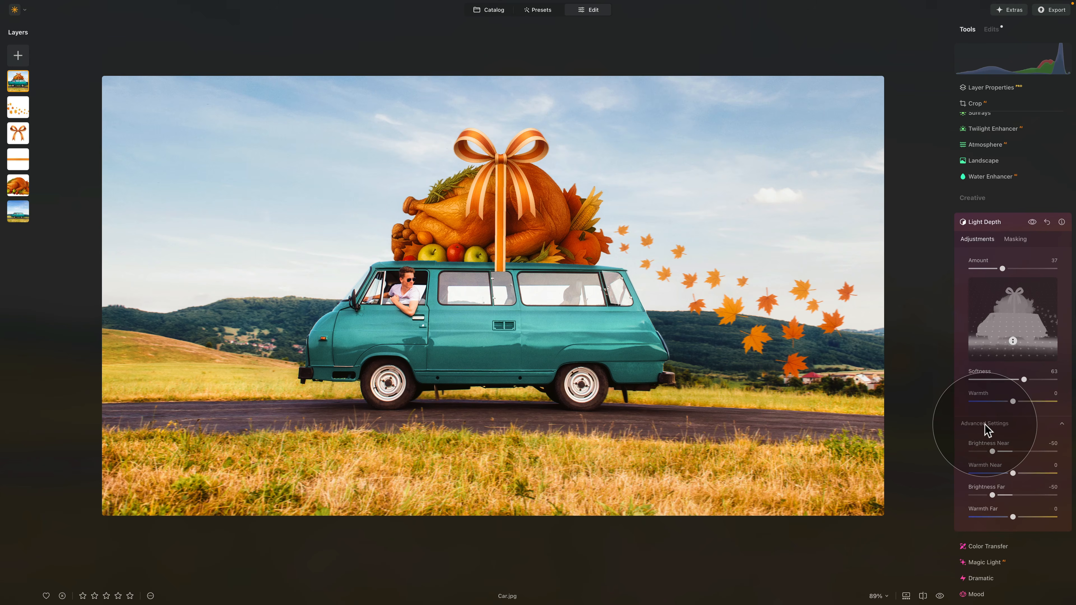
pyautogui.moveTo(992, 451); pyautogui.dragTo(912, 462)
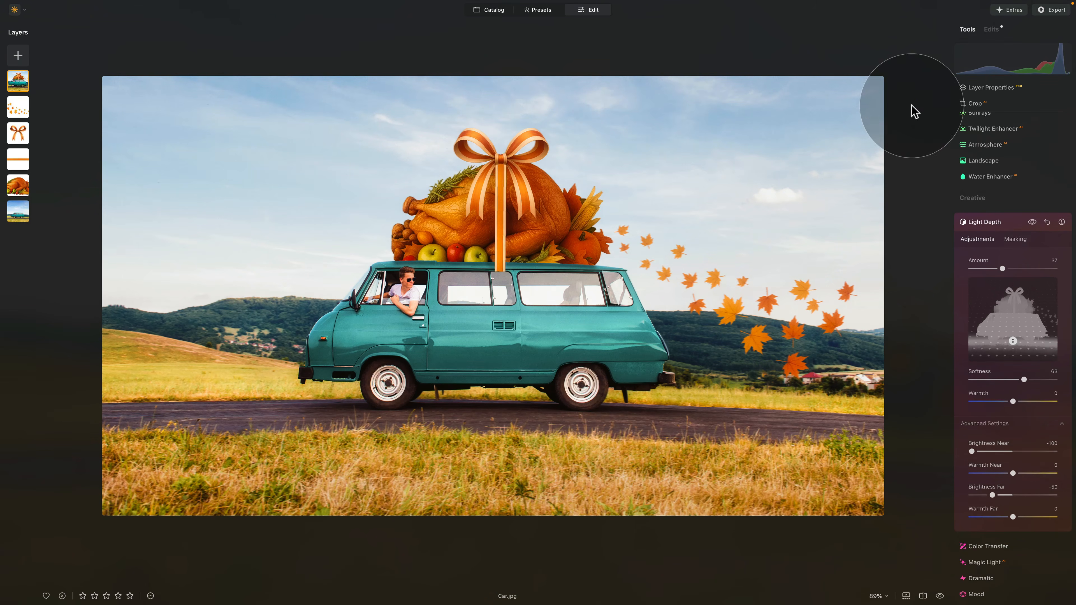
# Set the Light Depth far brightness to 26, shift its depth point slightly farther back, and compare the image with and without the effect
pyautogui.moveTo(993, 495); pyautogui.dragTo(1035, 495)
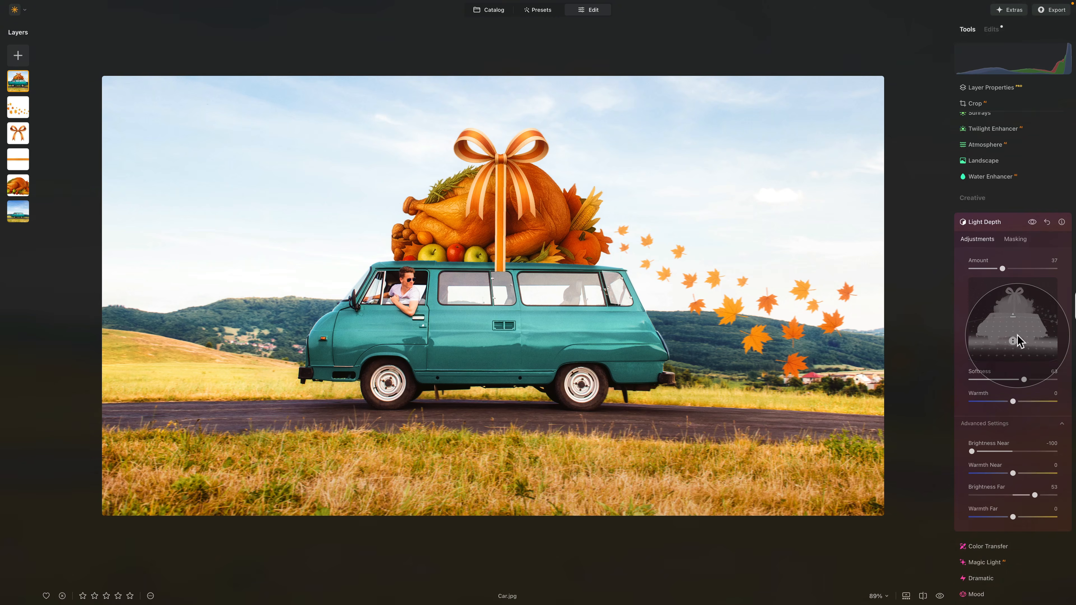
pyautogui.moveTo(1014, 339)
pyautogui.mouseDown()
pyautogui.moveTo(1002, 285)
pyautogui.moveTo(1013, 335)
pyautogui.mouseUp()
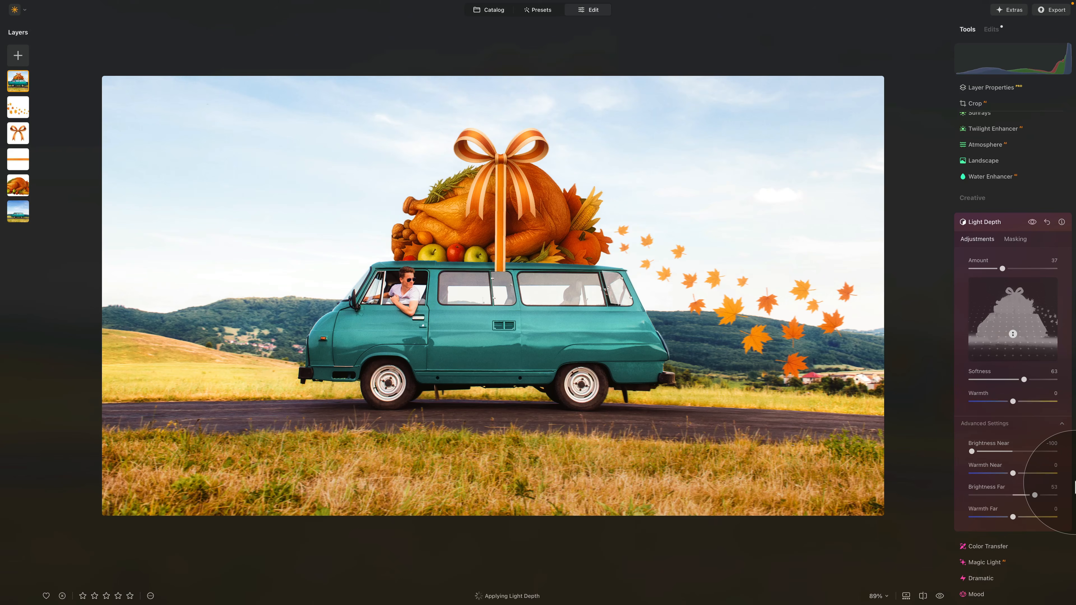
pyautogui.moveTo(1035, 495); pyautogui.dragTo(1026, 495)
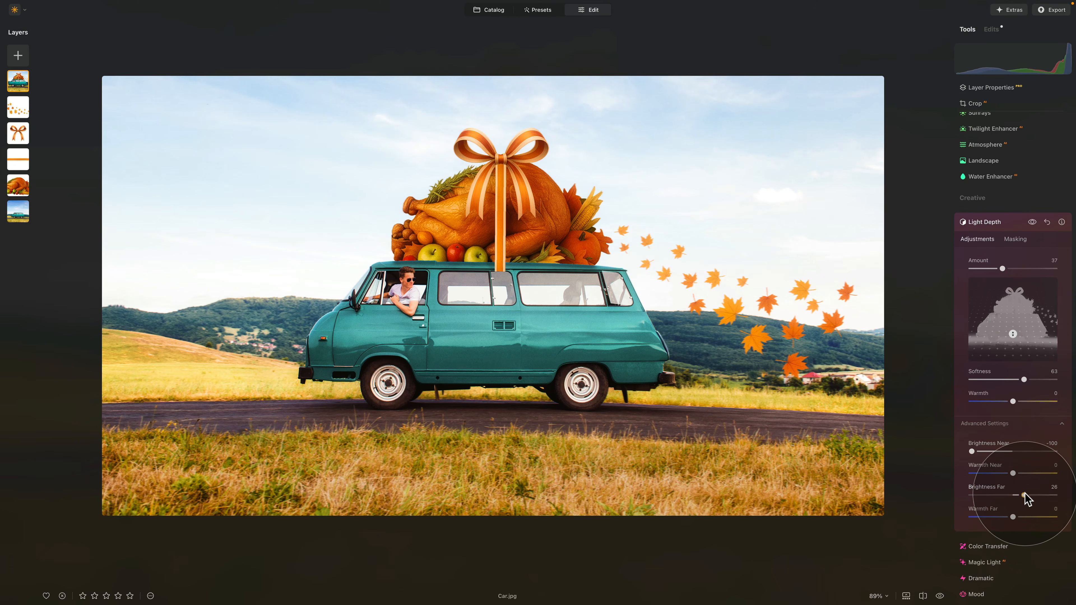
pyautogui.click(1032, 221)
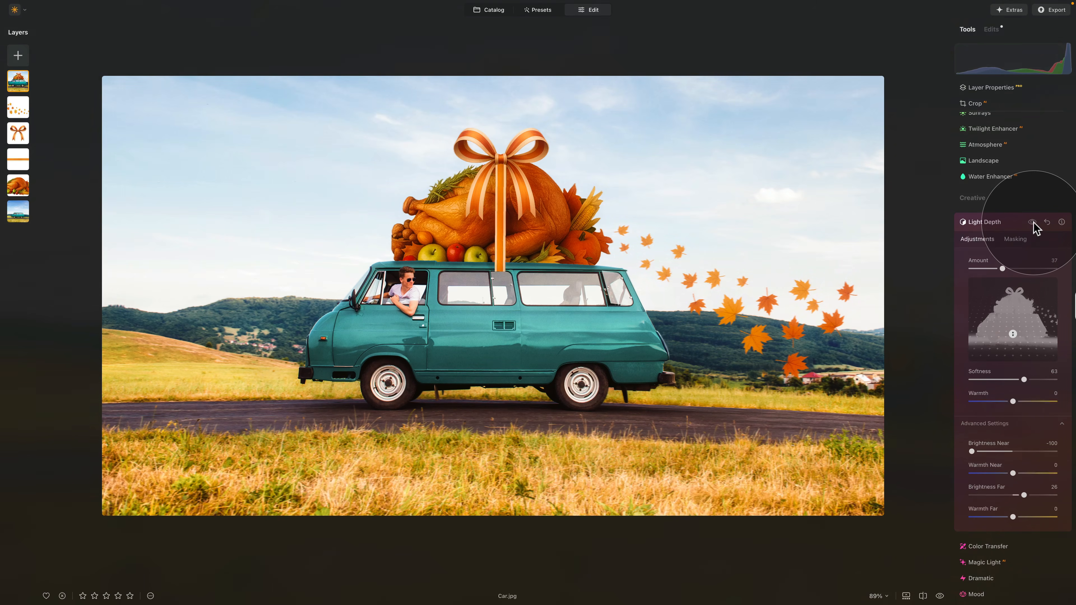
pyautogui.click(1032, 221)
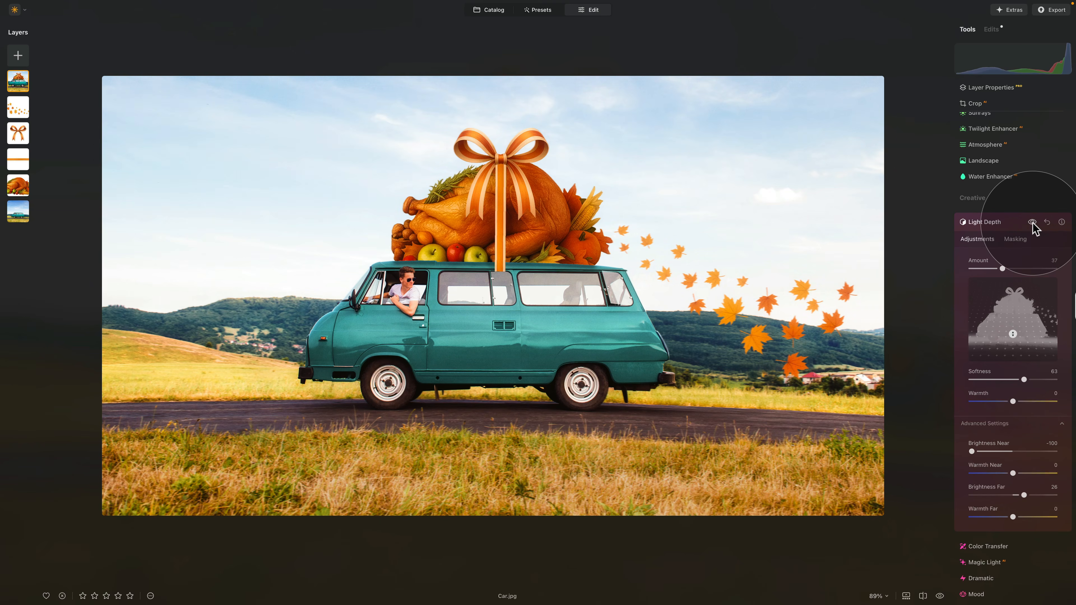
pyautogui.click(993, 222)
# Add a vignette with amount -50 and inner light 14, and compare the finished composite with the original van photo
pyautogui.scroll(5, 1013, 319)
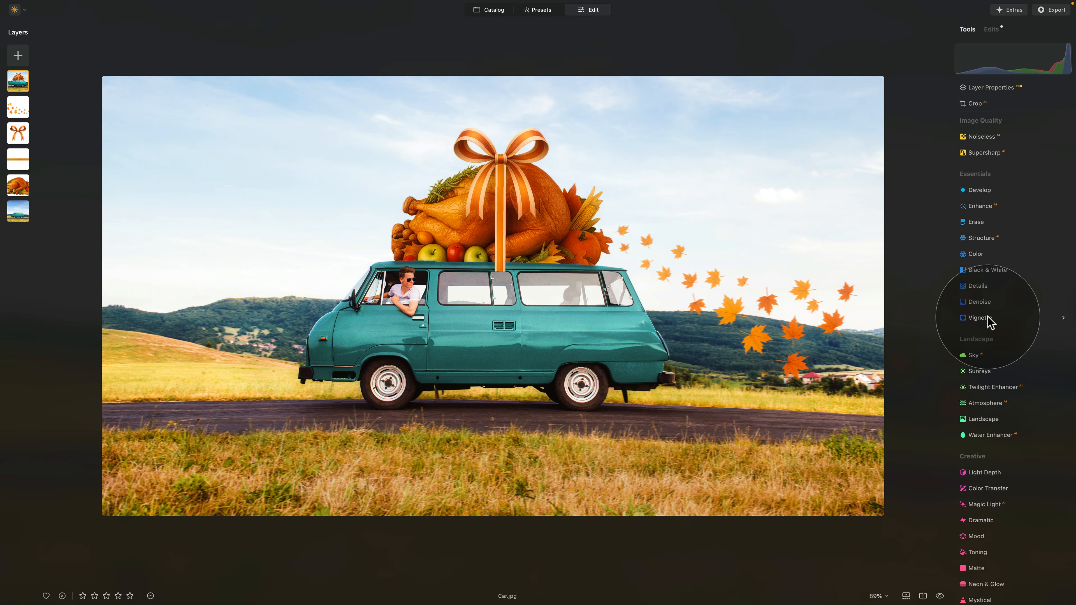
pyautogui.click(991, 318)
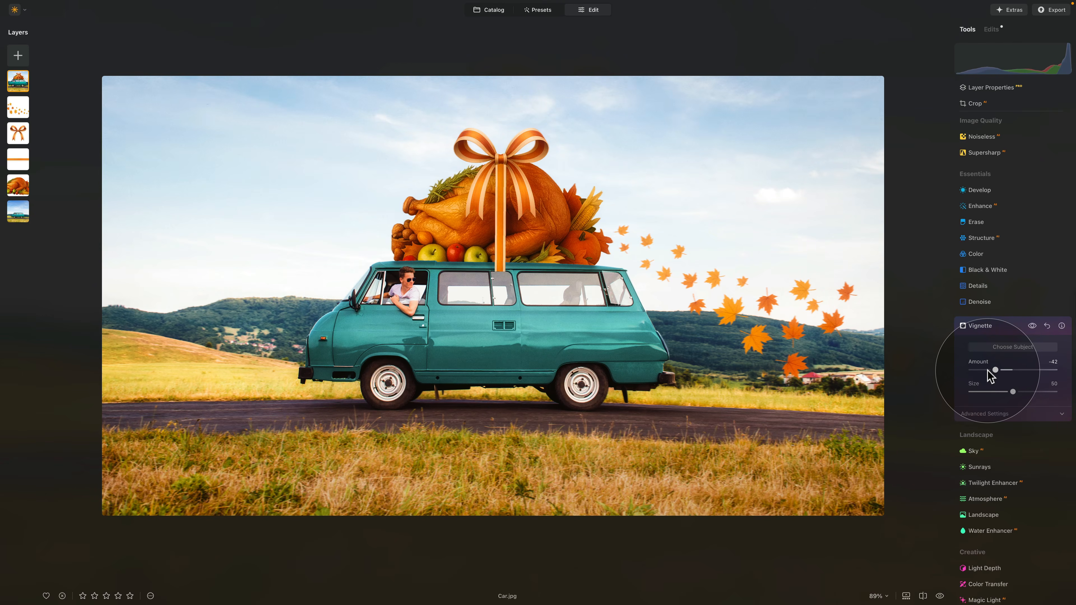
pyautogui.click(990, 370)
pyautogui.moveTo(989, 369); pyautogui.dragTo(991, 369)
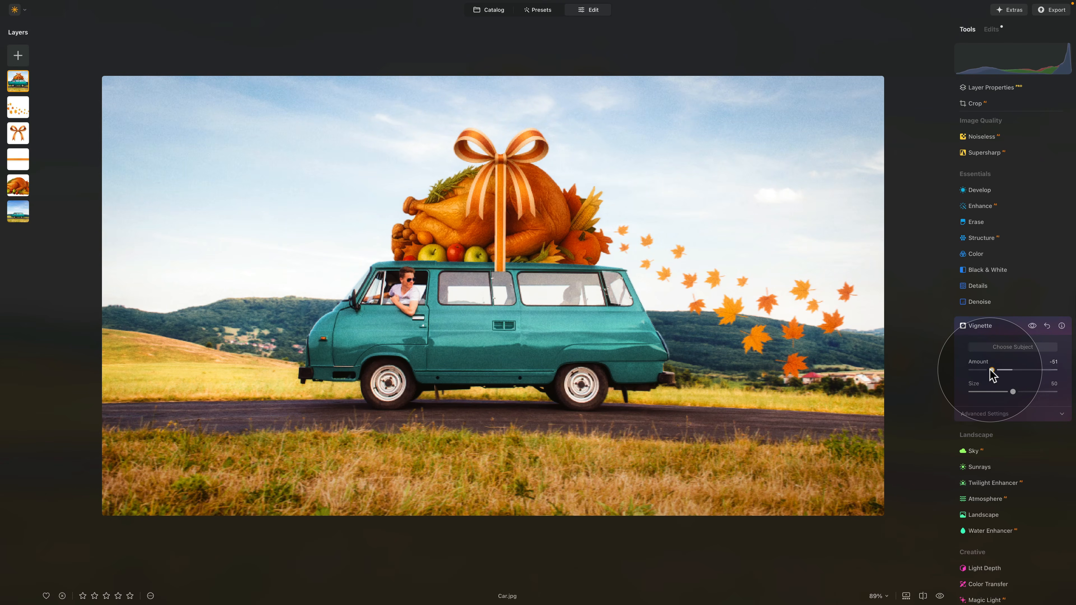
pyautogui.click(999, 414)
pyautogui.click(982, 500)
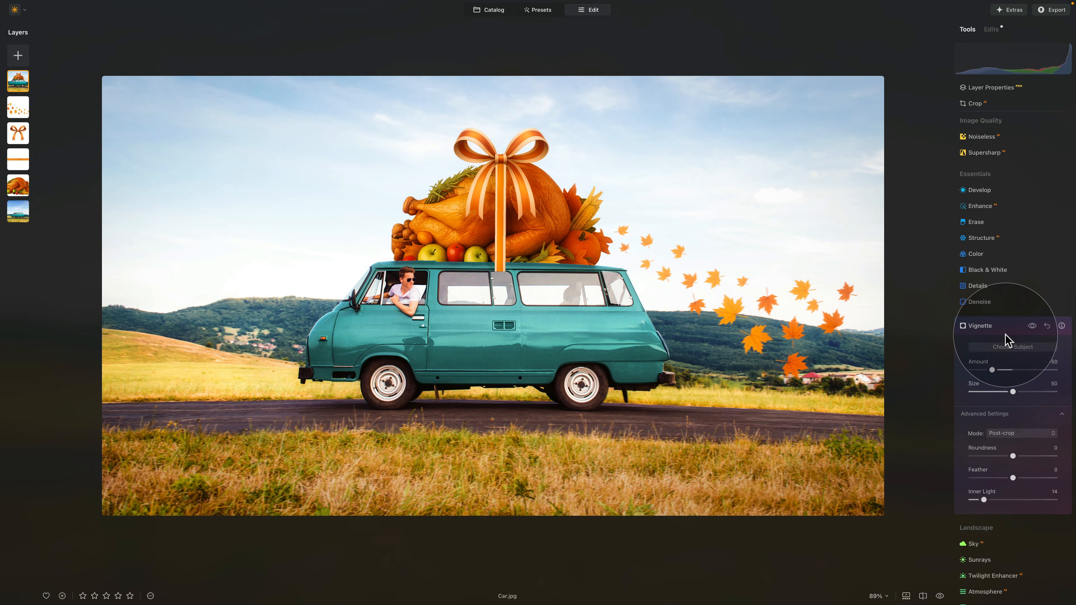
pyautogui.click(998, 326)
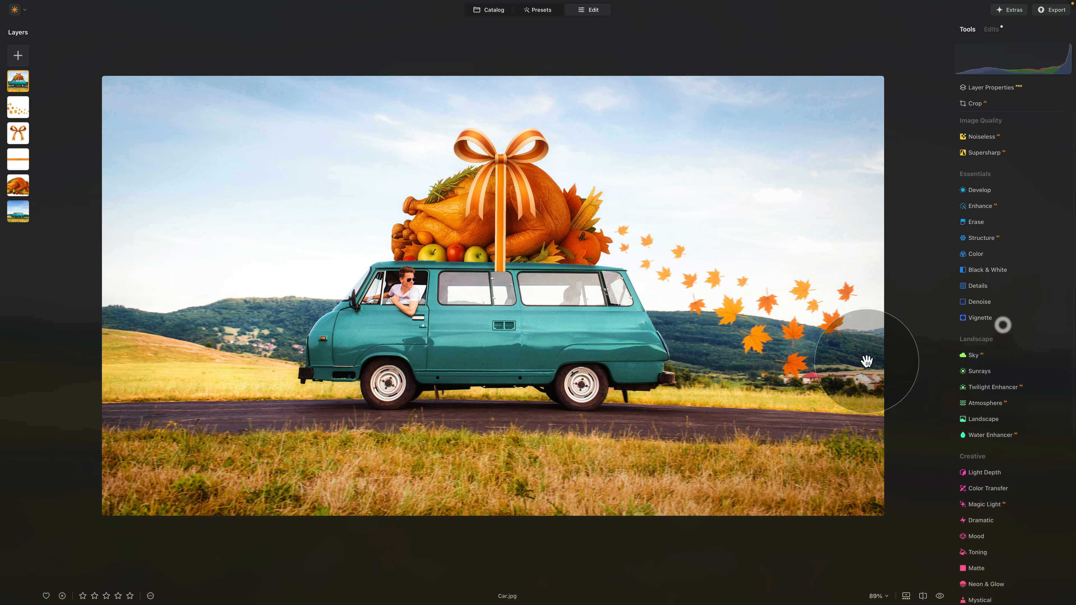
pyautogui.click(940, 596)
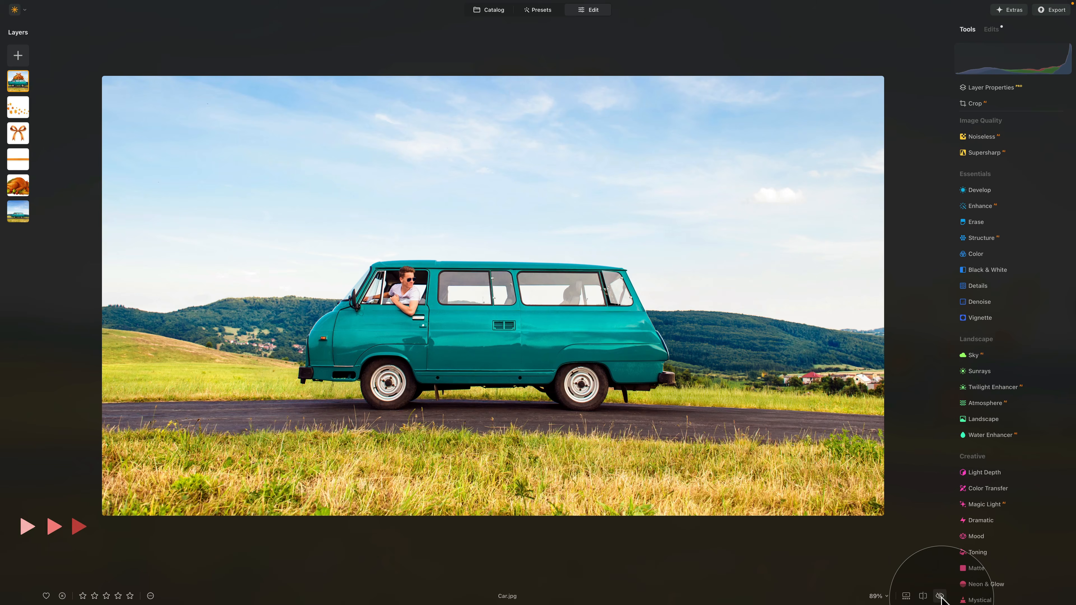
pyautogui.click(941, 596)
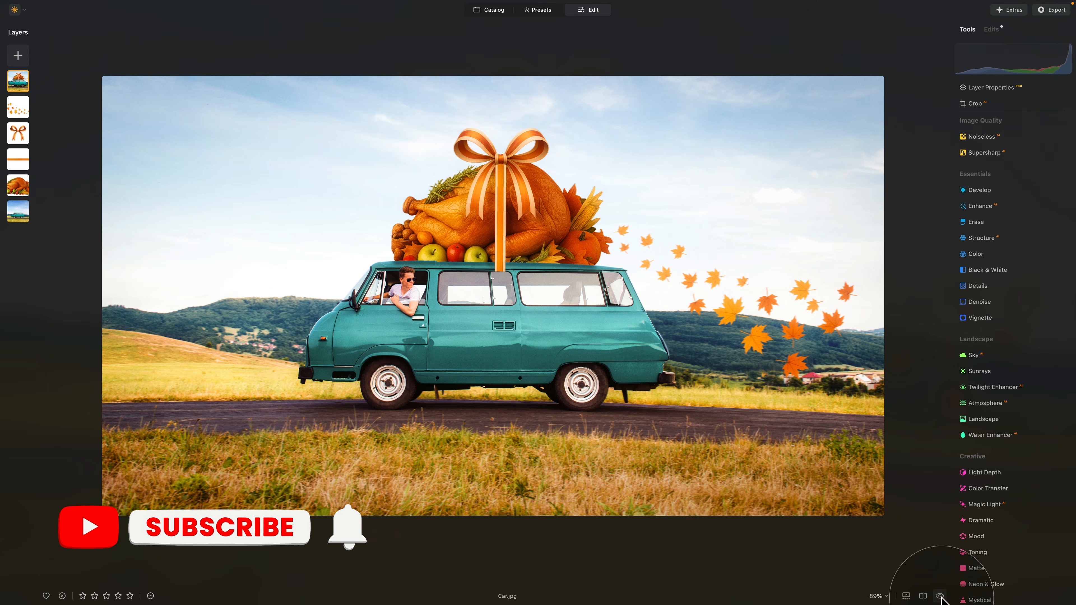